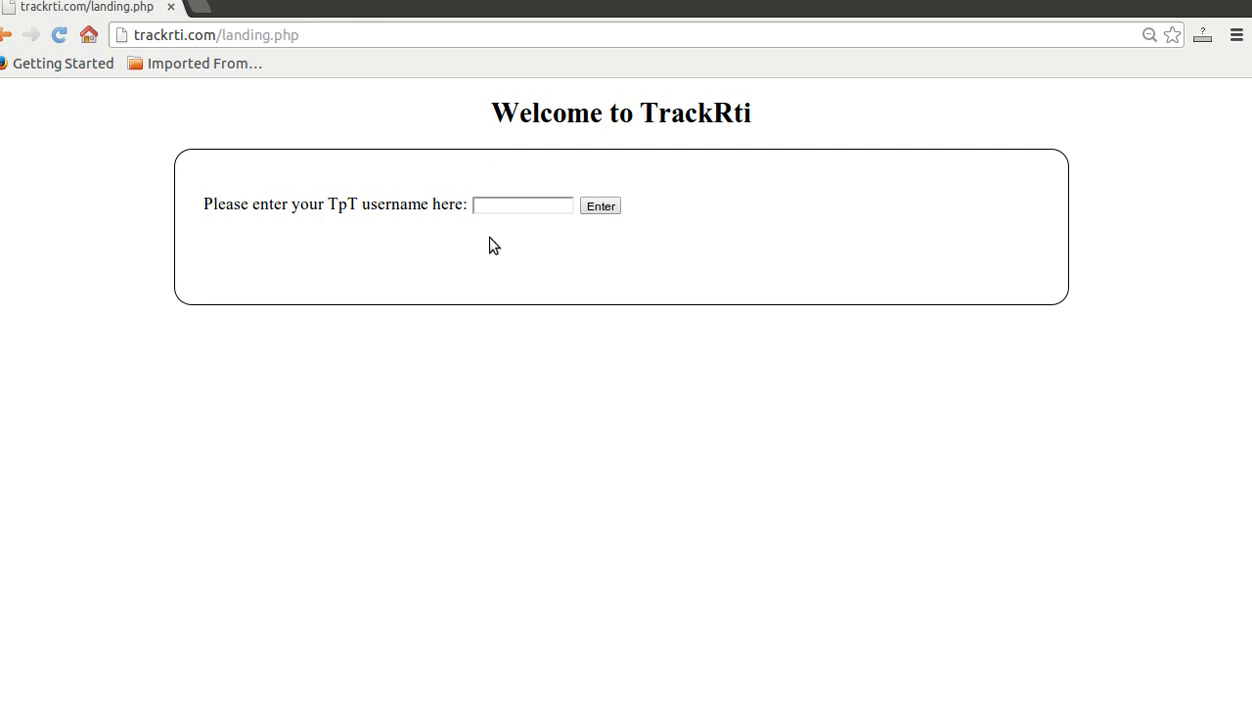
Enter "Tpt User" as the TpT username and submit it.
click(507, 208)
text(Tpt User)
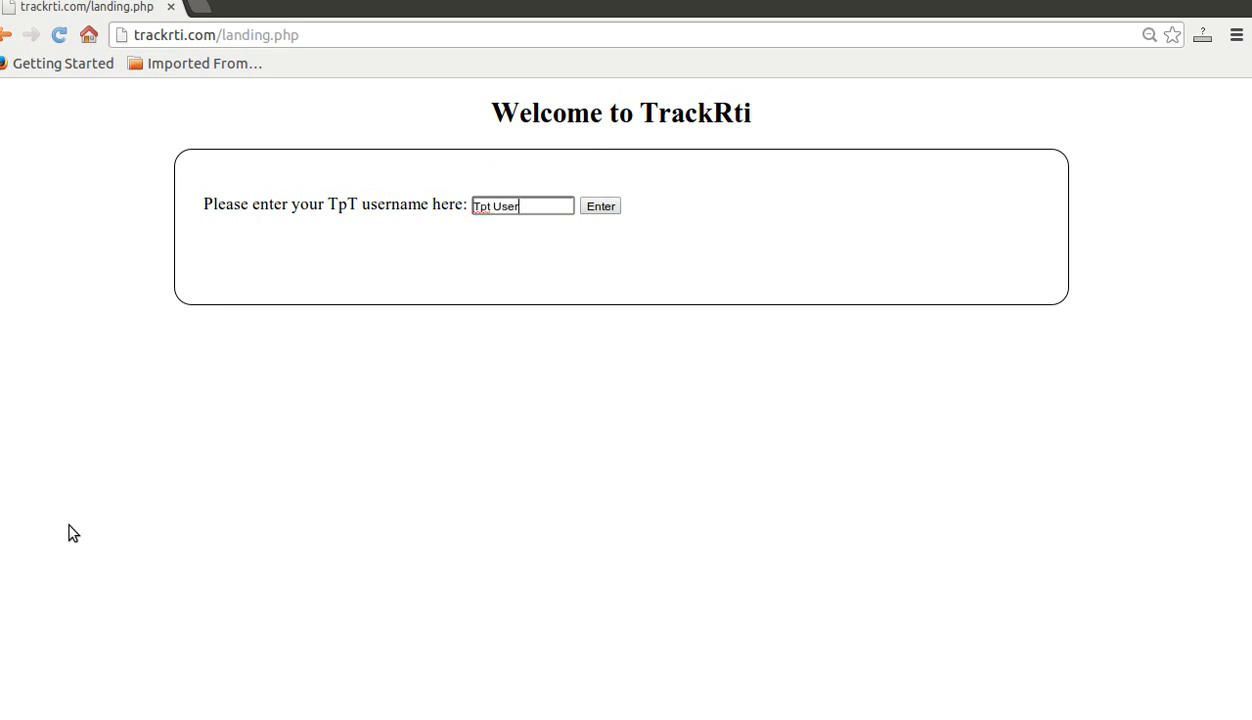
key(Return)
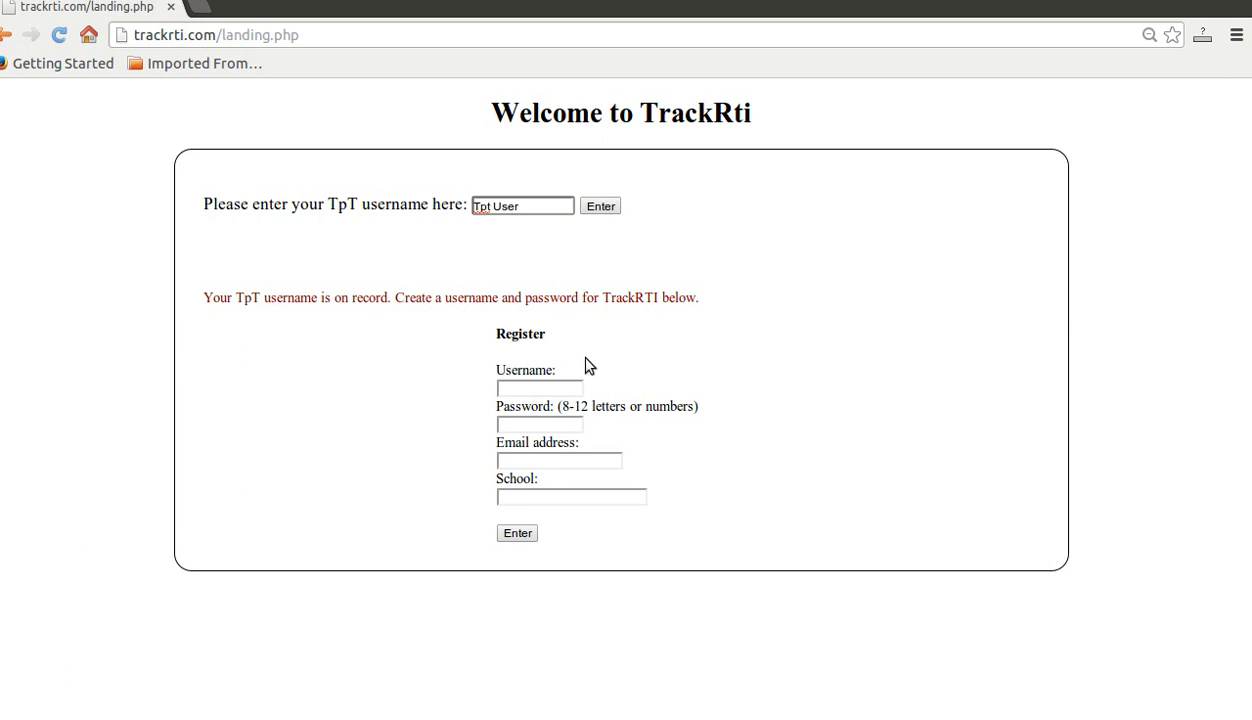
Fill in the username and the account password in the registration form.
click(560, 388)
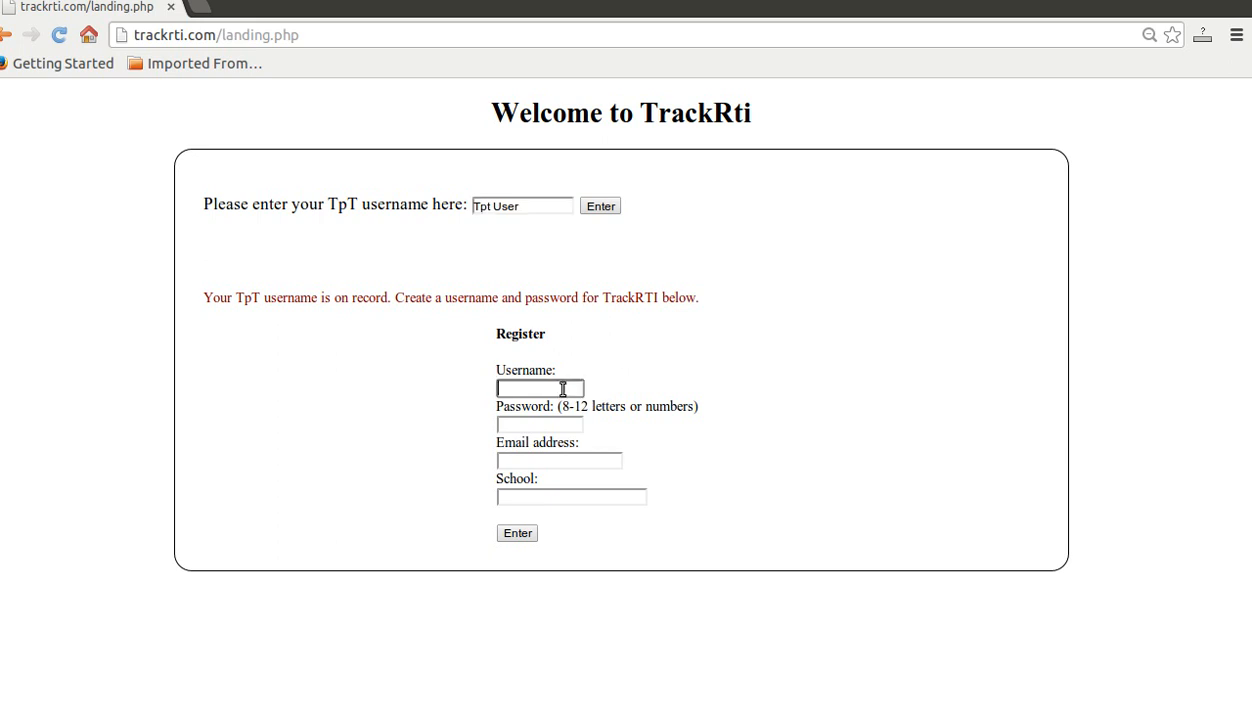
text(Be)
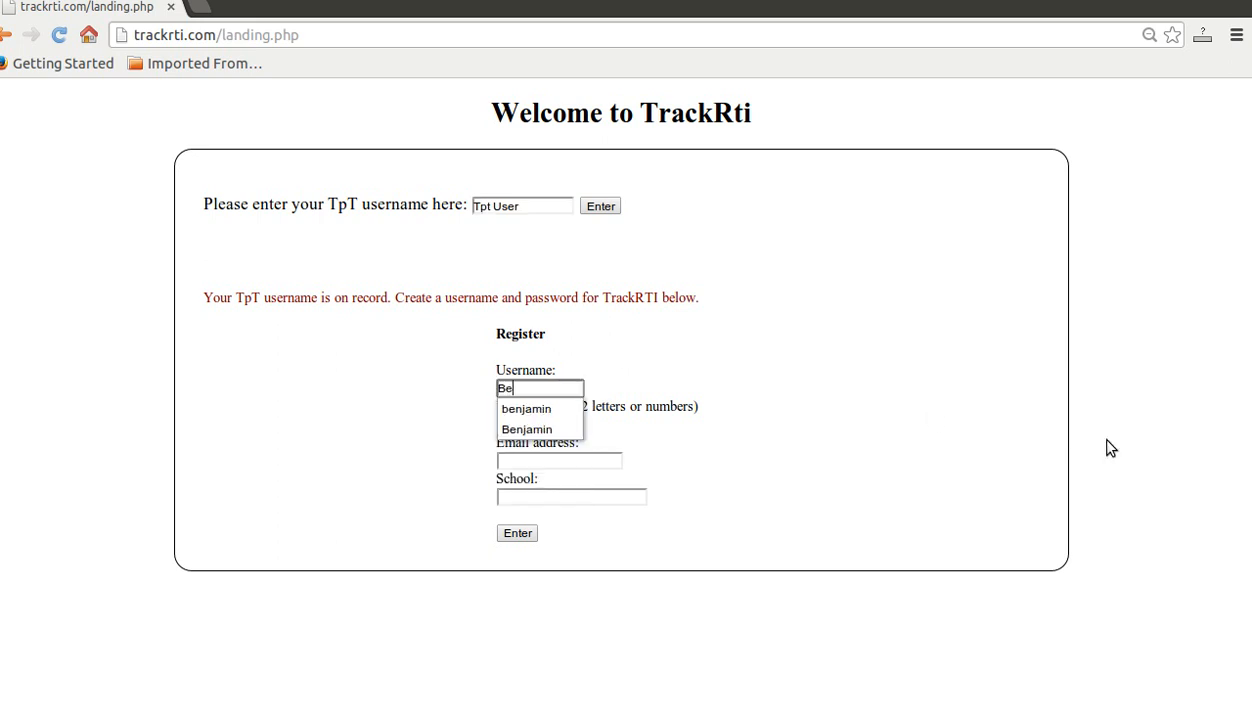
text(njamin)
key(Tab)
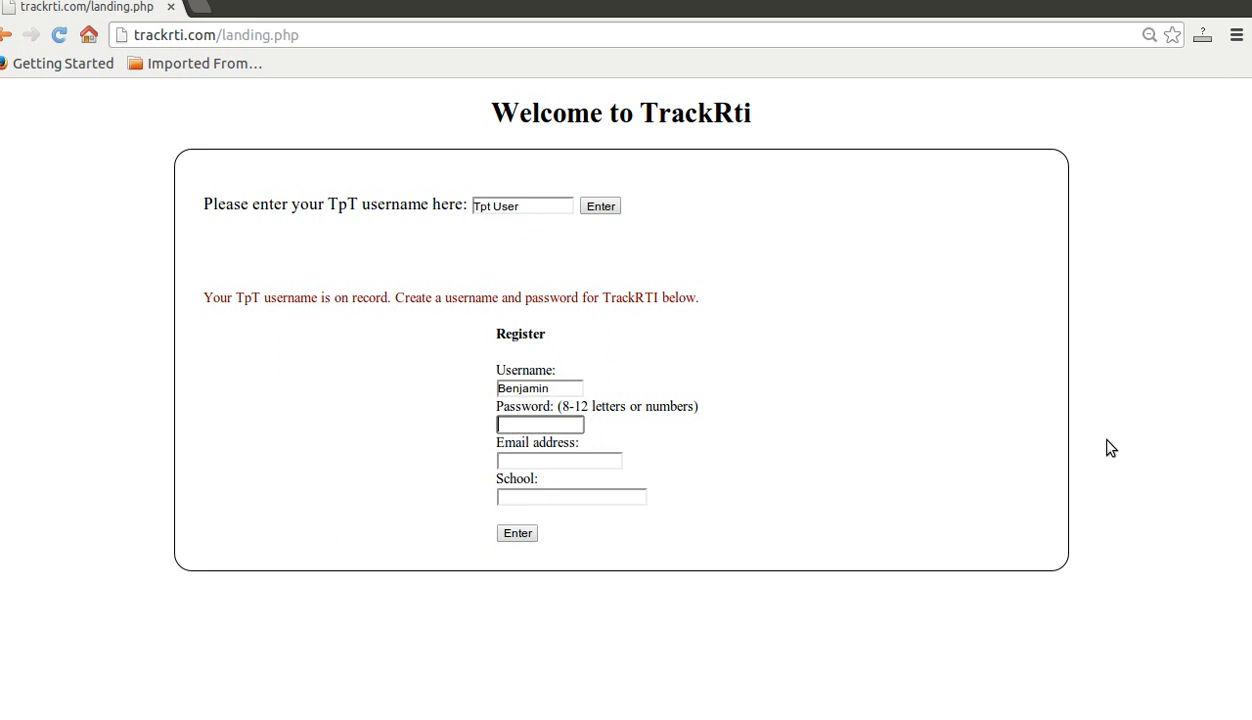
text(••••••••)
key(Tab)
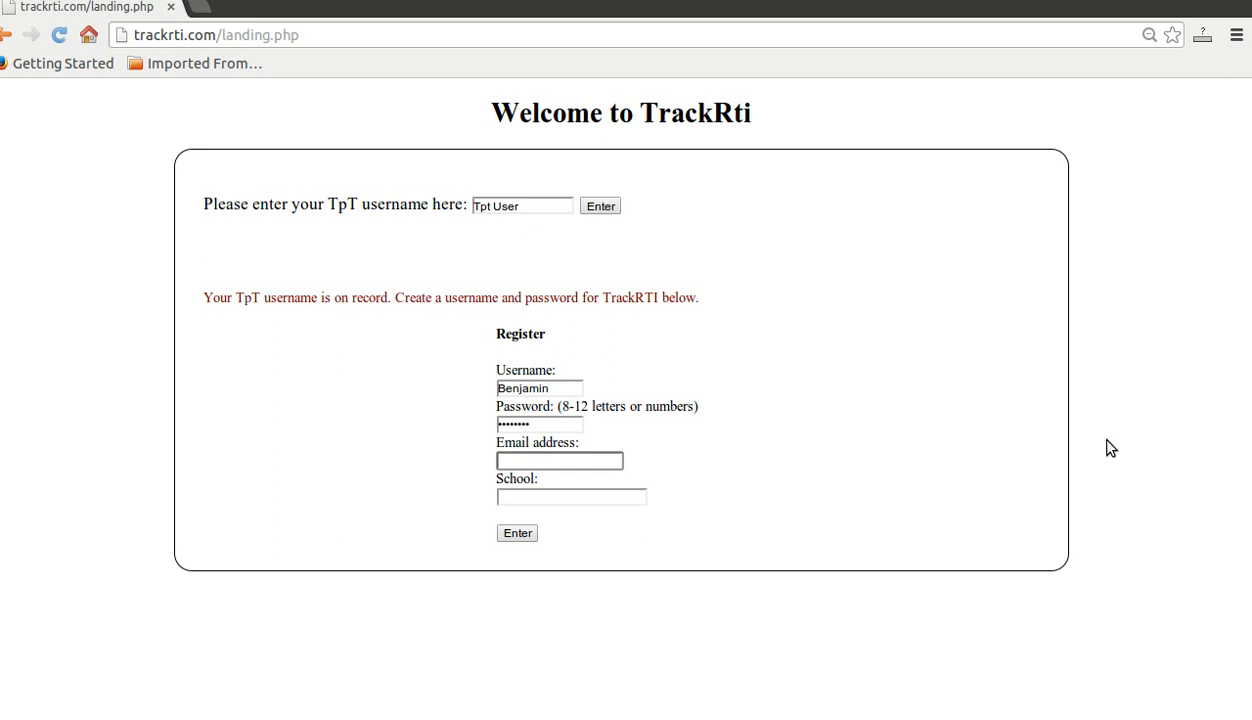
Fill in the e-mail address, set the school to Twin Valley and submit the registration.
click(609, 461)
click(597, 481)
click(573, 497)
click(559, 520)
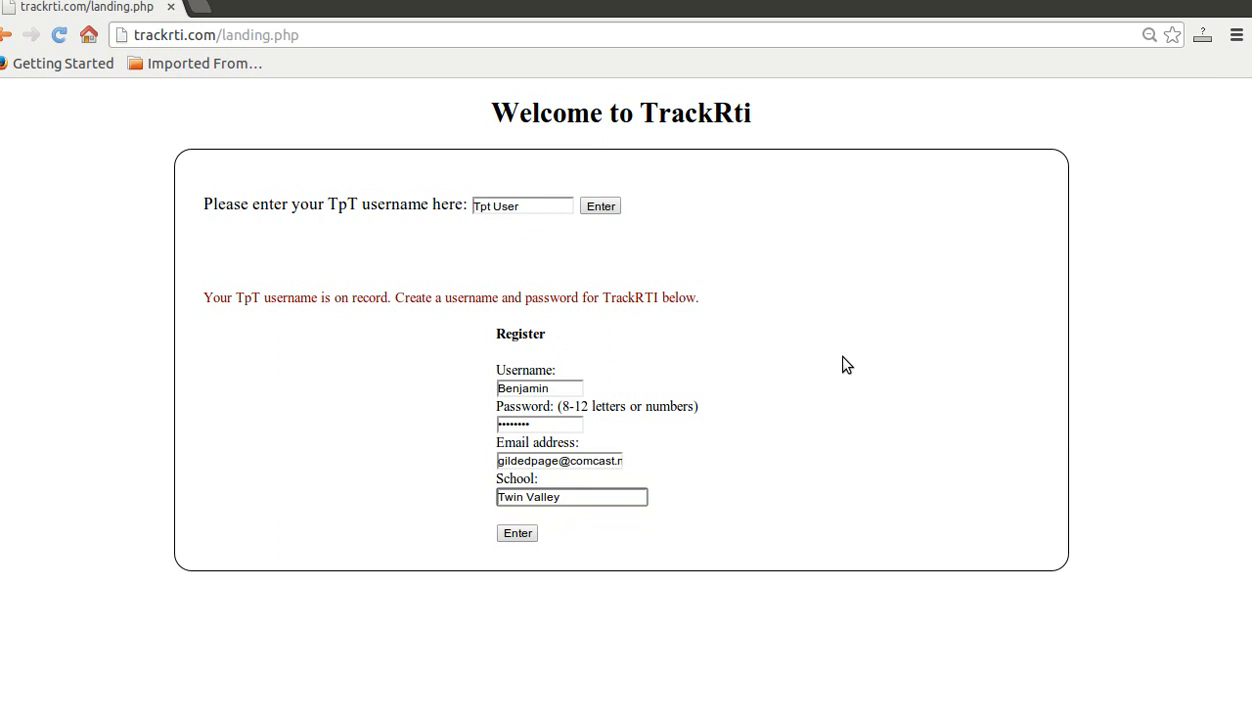
click(517, 534)
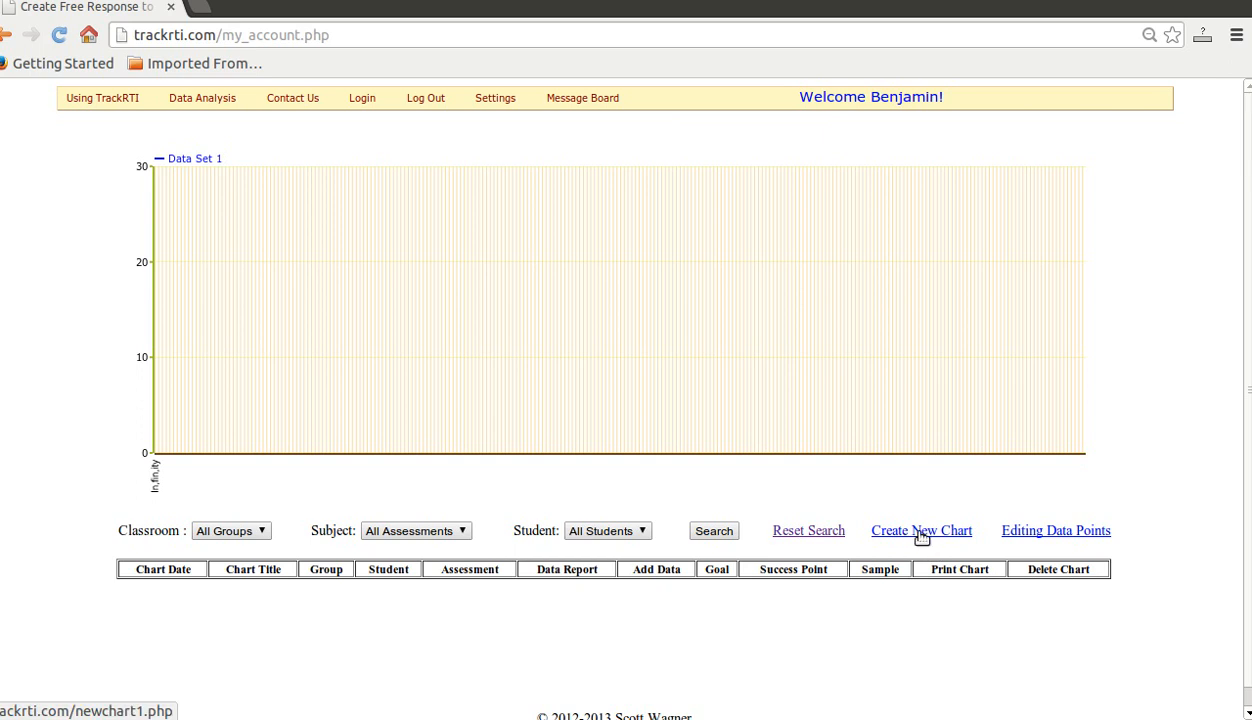
View the help on editing data points and close it.
click(1053, 535)
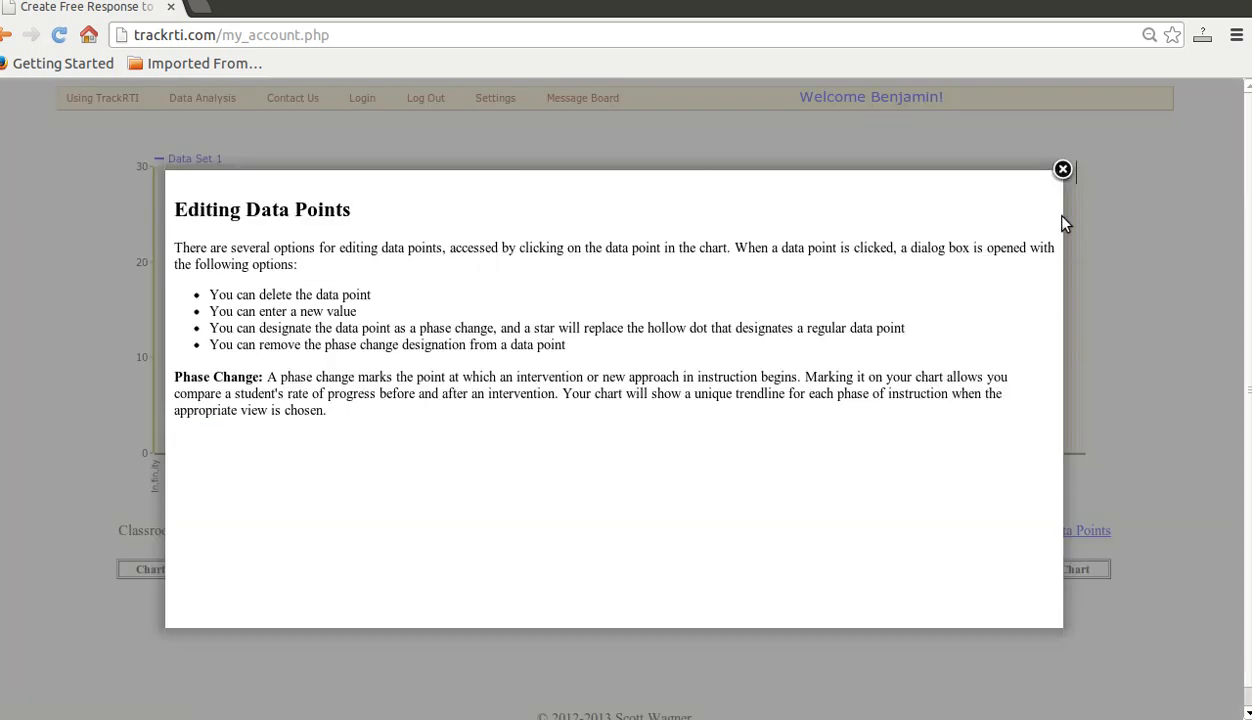
click(1062, 169)
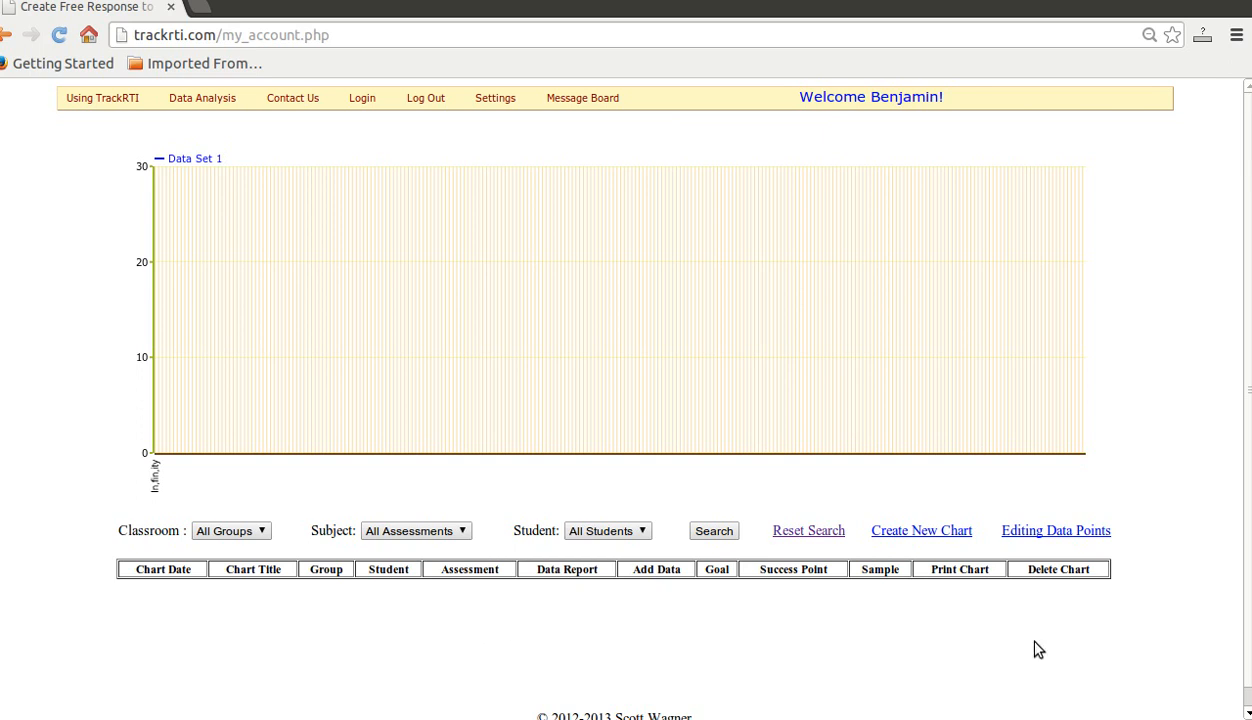
Start a new chart with 30 data points in total and 10 data points to enter at this time.
click(920, 533)
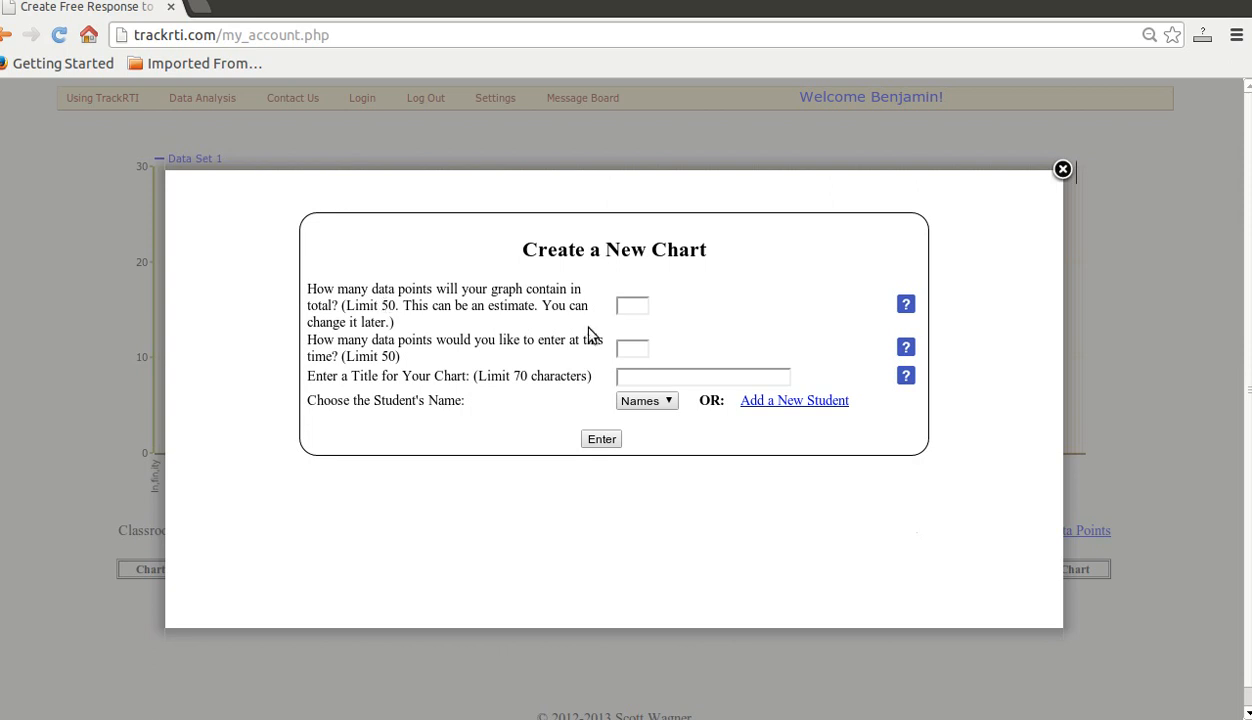
click(628, 305)
text(30)
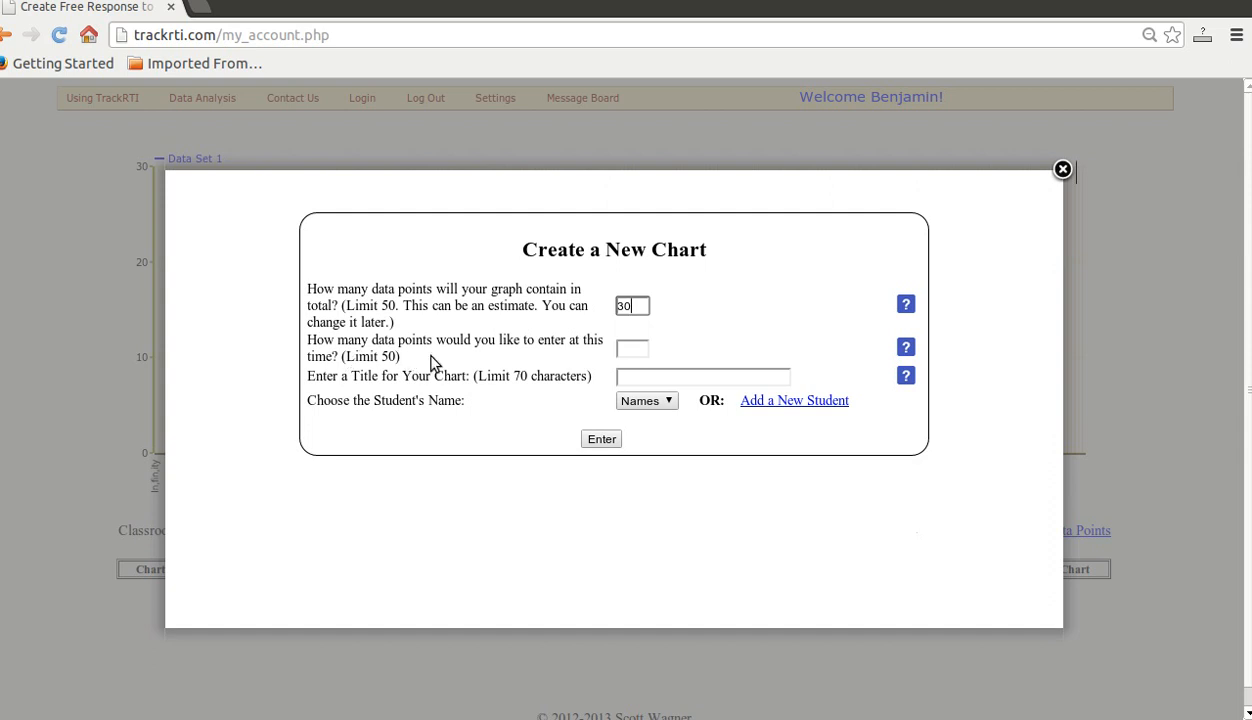
click(632, 350)
text(10)
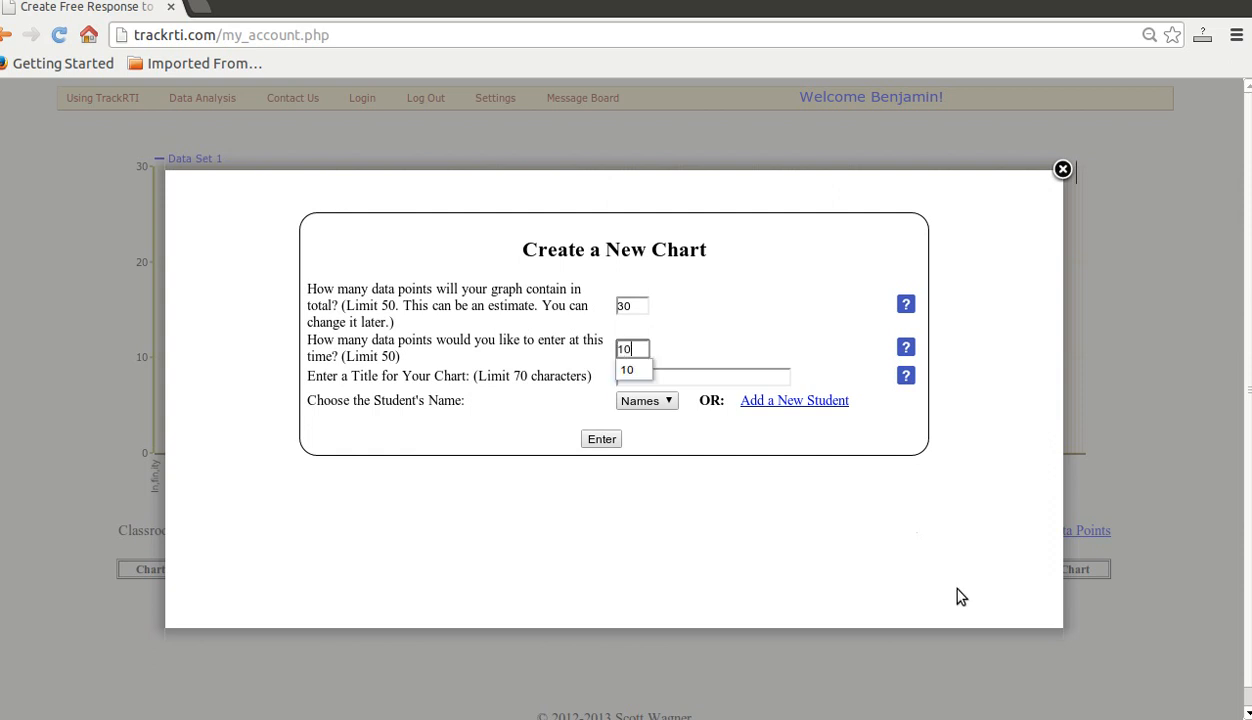
click(766, 576)
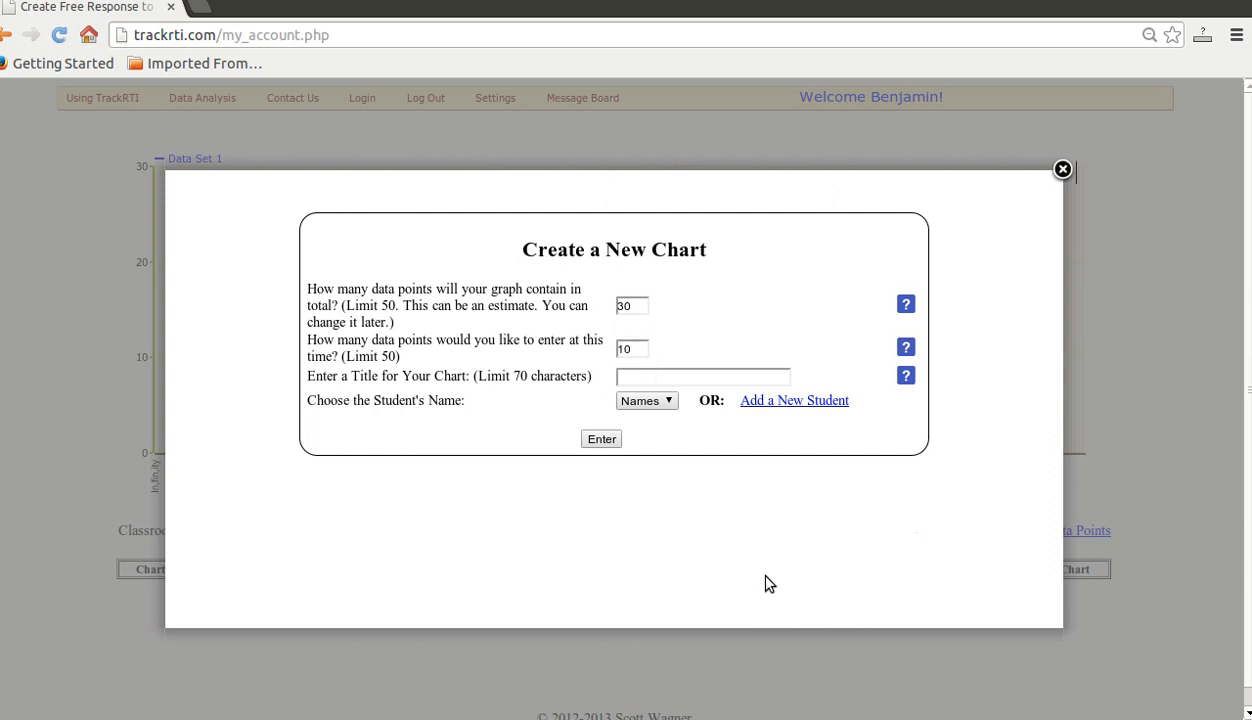
Title the new chart "Reading Progress 2013".
click(690, 377)
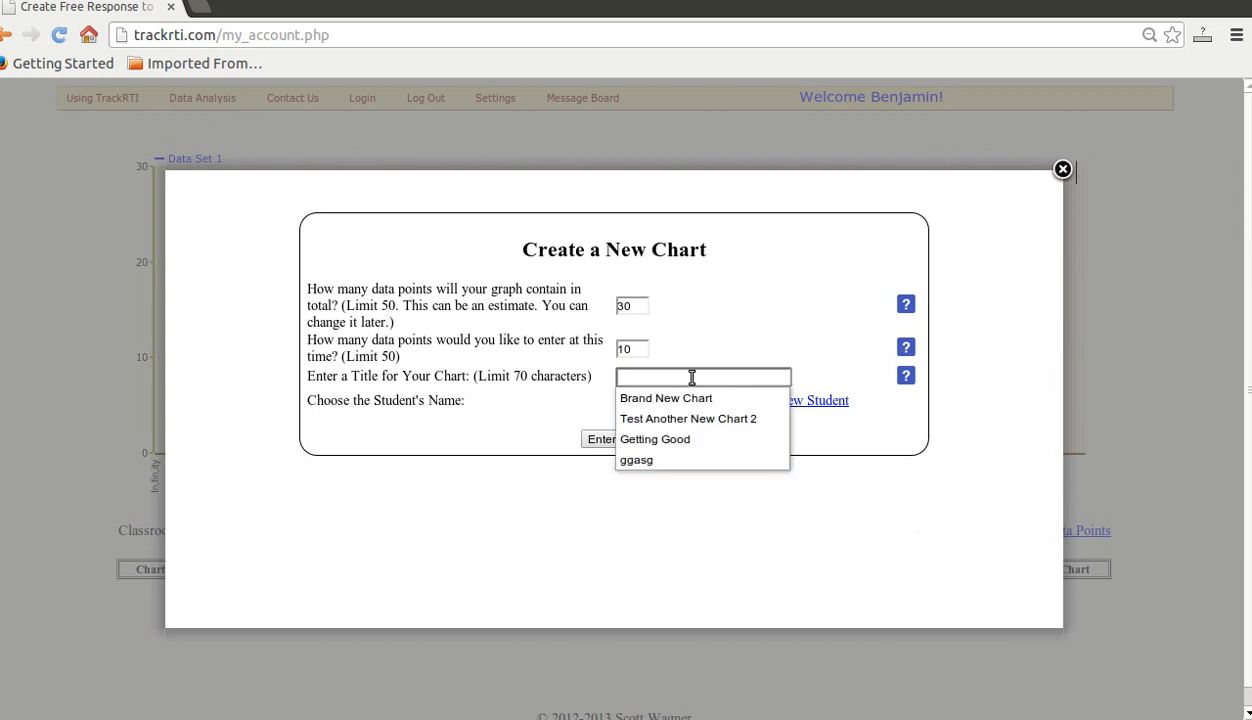
click(769, 614)
click(672, 377)
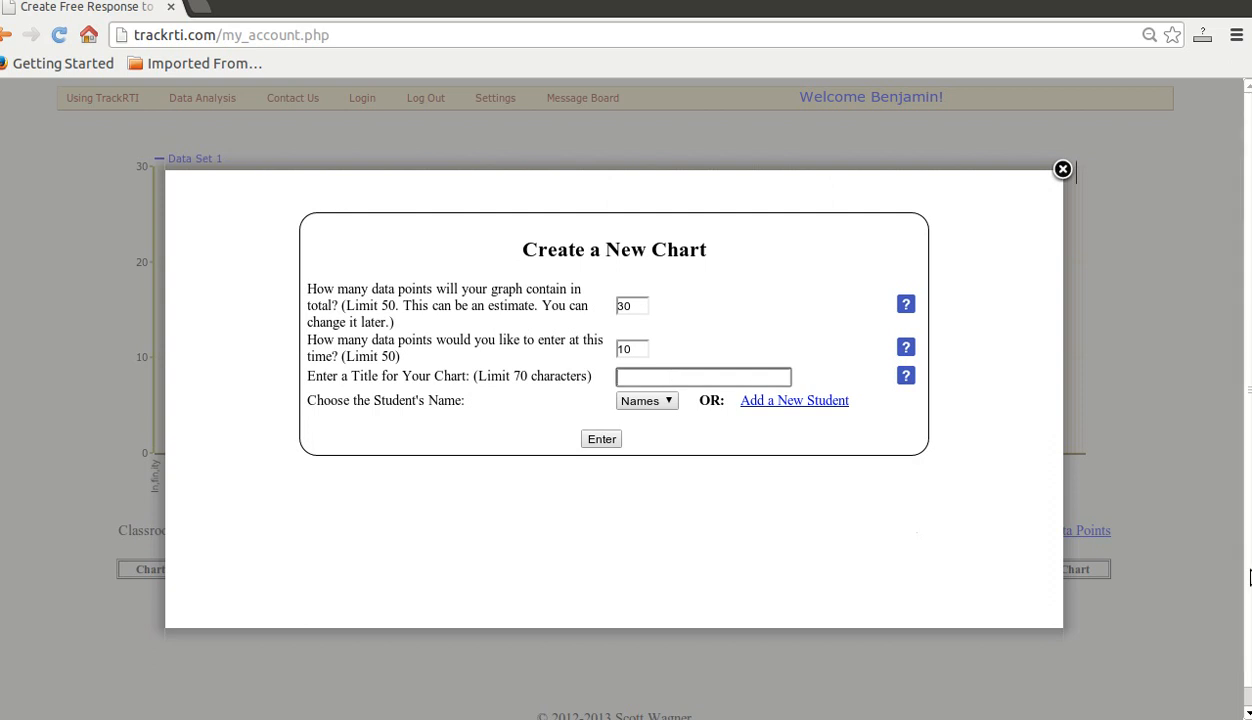
text(Reading Progress 2013)
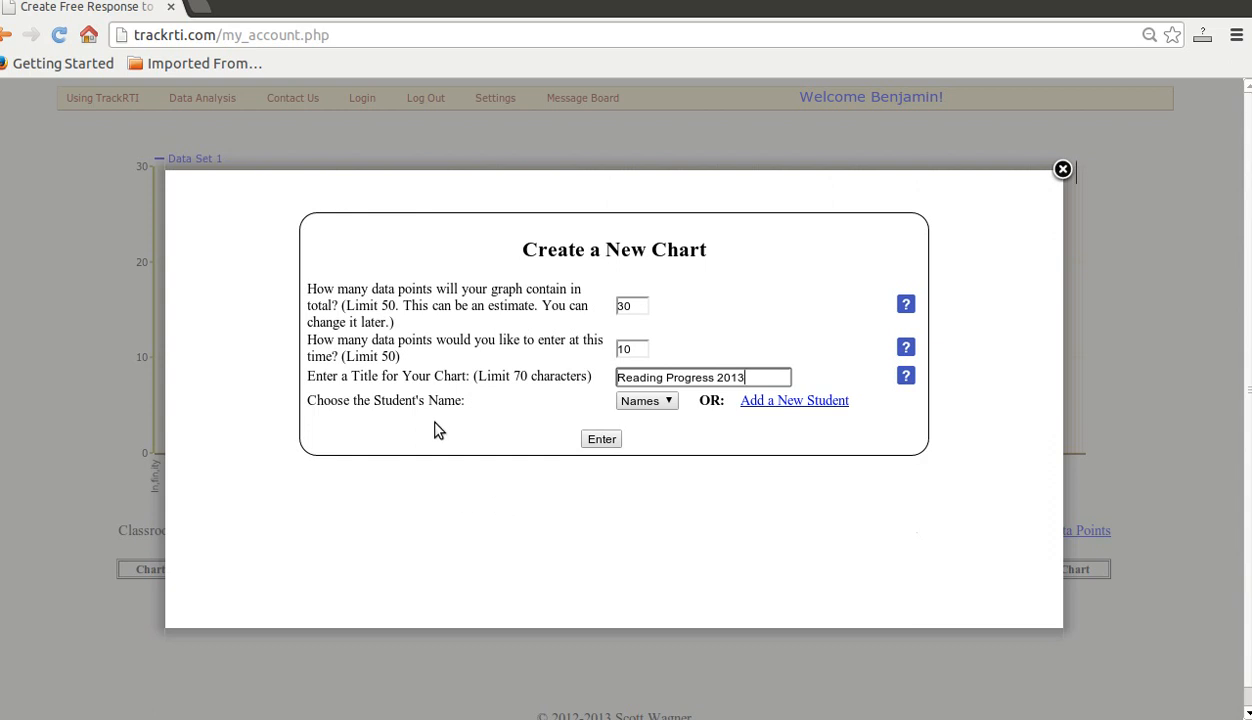
Add George Washington as a new student for the chart and submit the chart form.
click(668, 403)
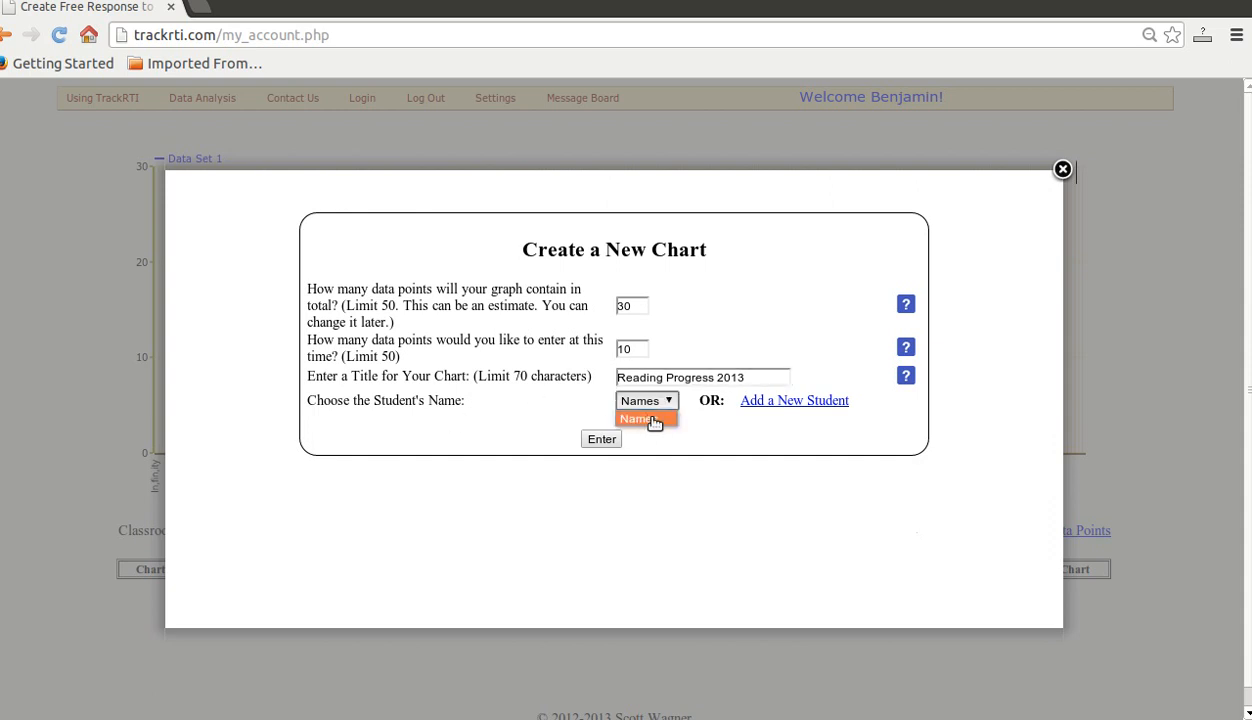
click(716, 430)
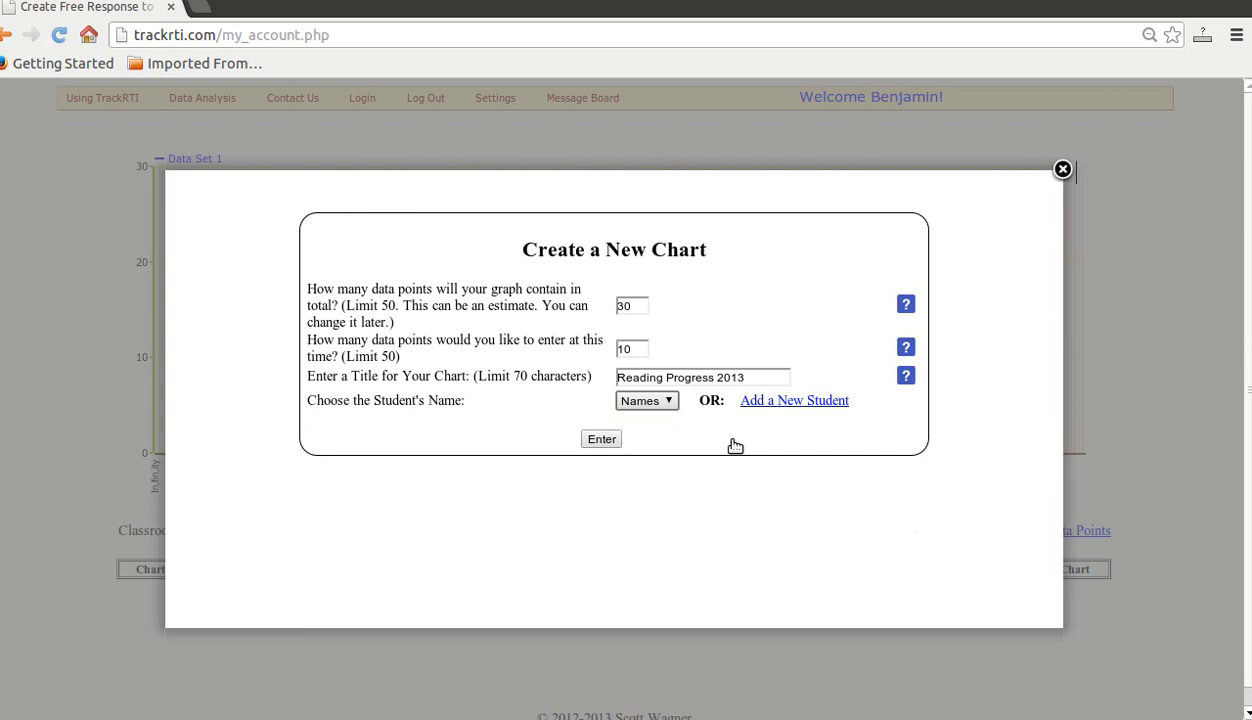
click(796, 404)
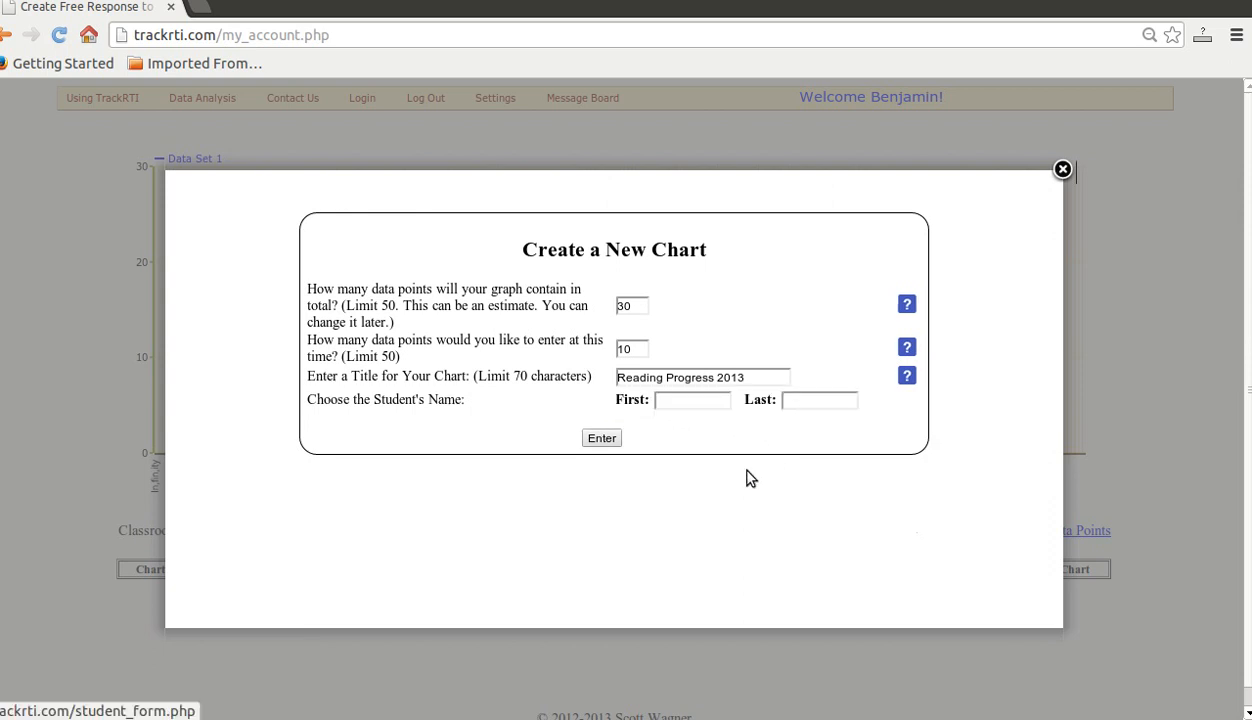
click(694, 400)
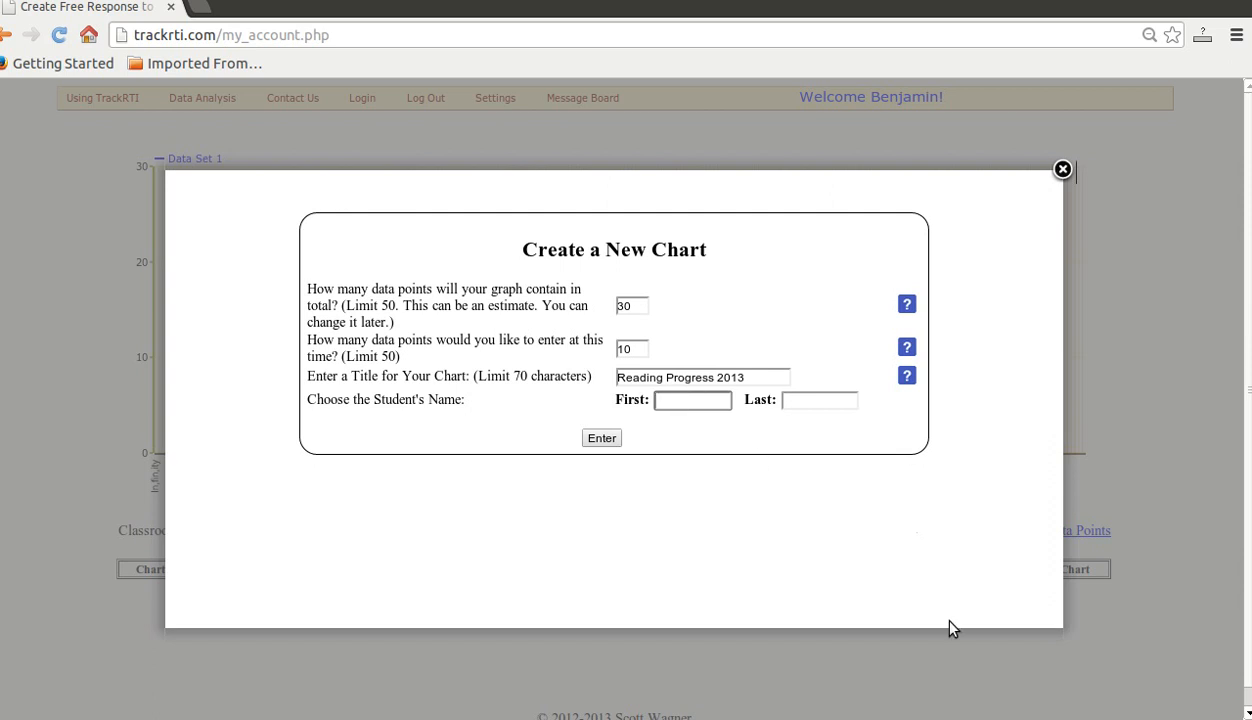
text(B)
key(BackSpace)
text(George)
key(Tab)
text(Wash)
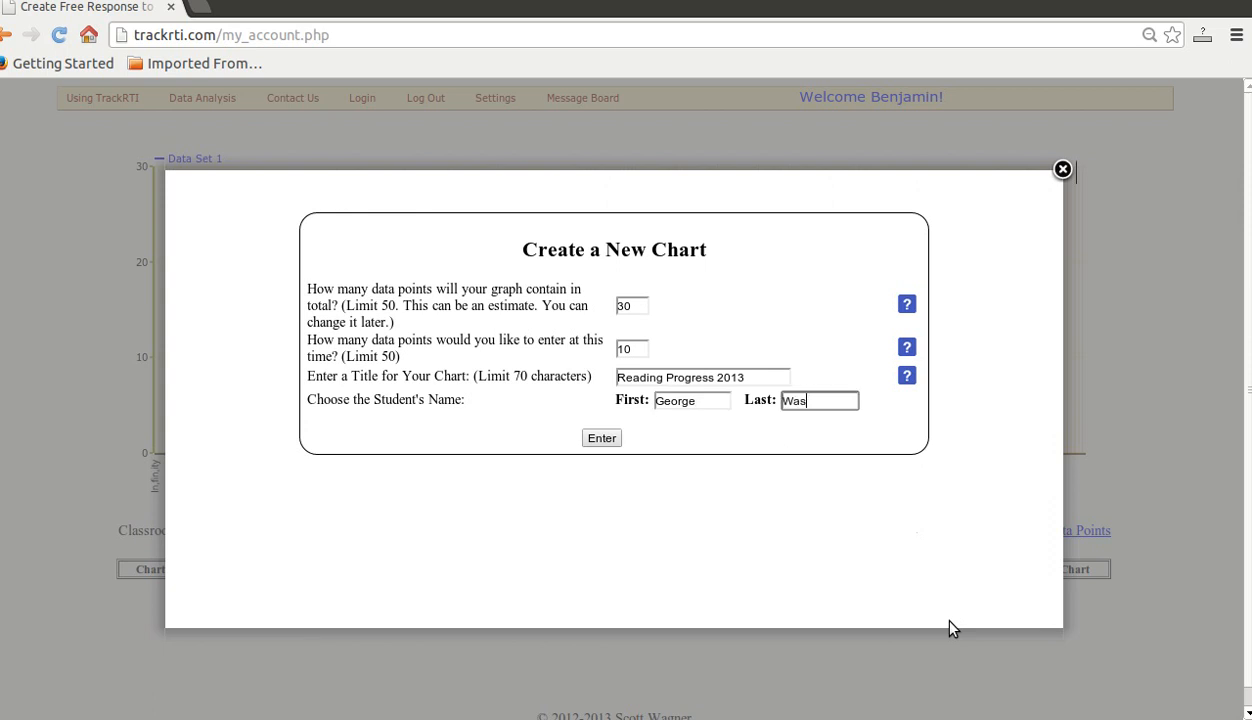
text(ington)
click(600, 441)
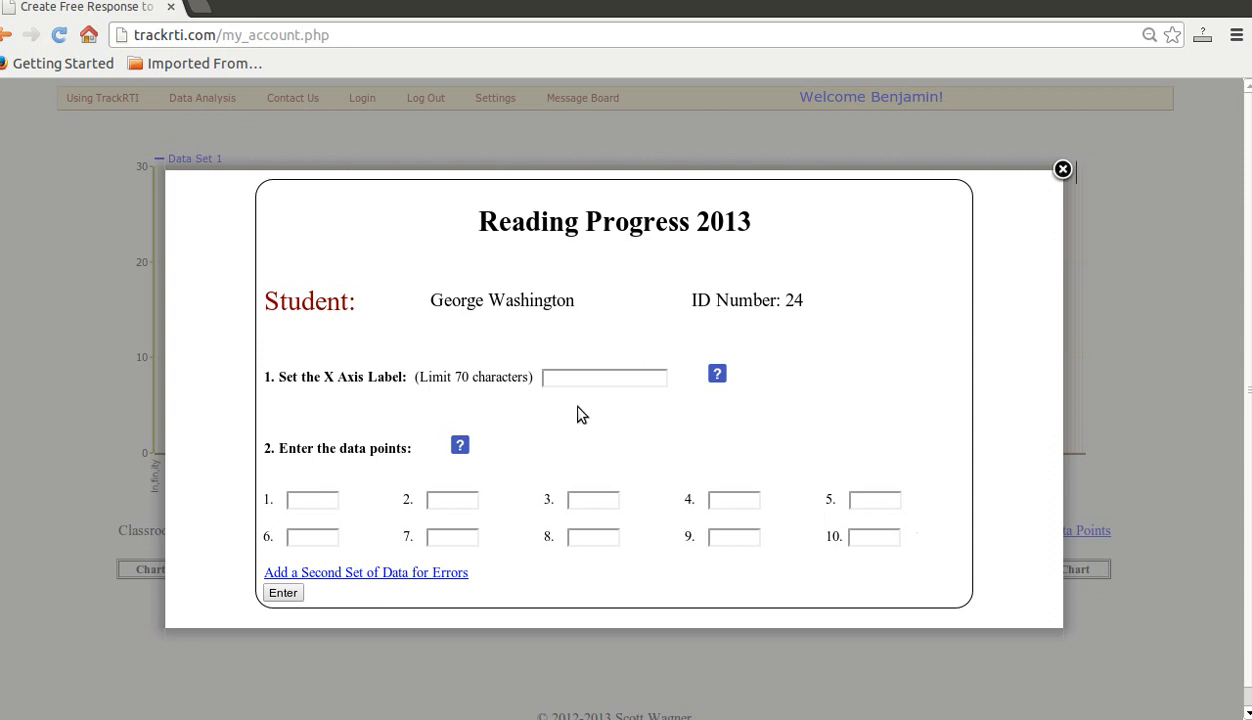
Set the X axis label to "Reading Probe Dates".
click(583, 381)
text(Read)
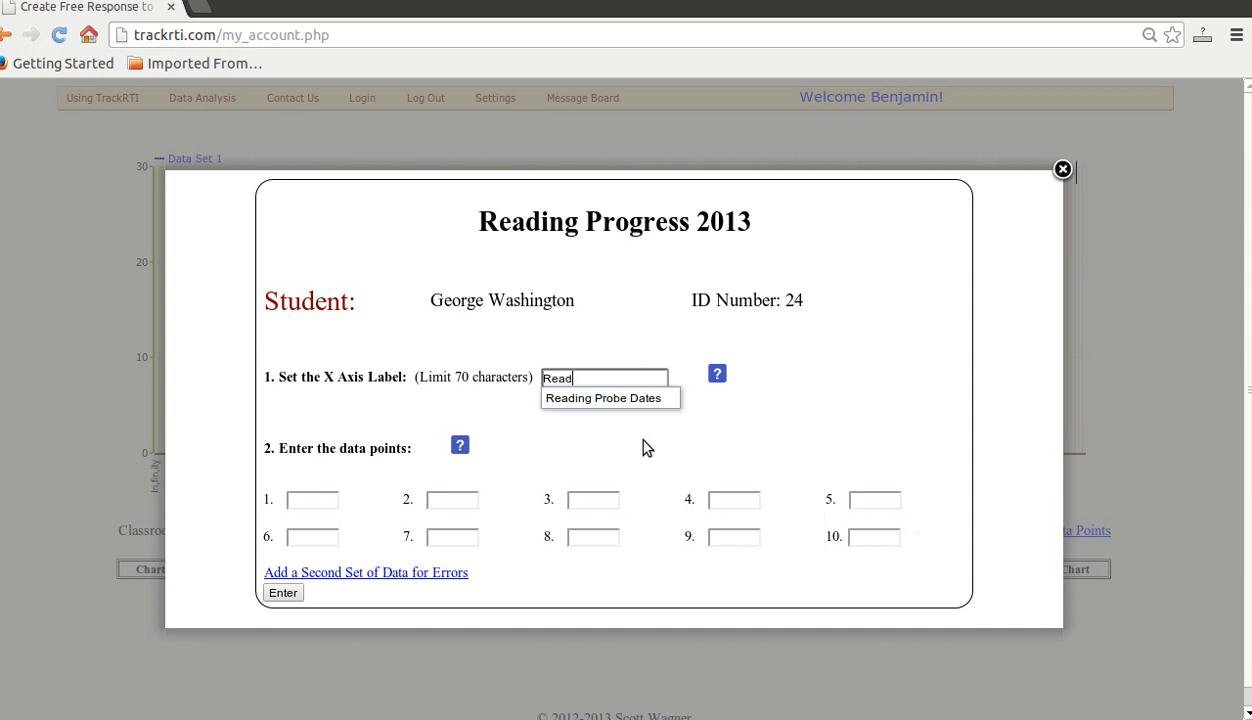
click(646, 400)
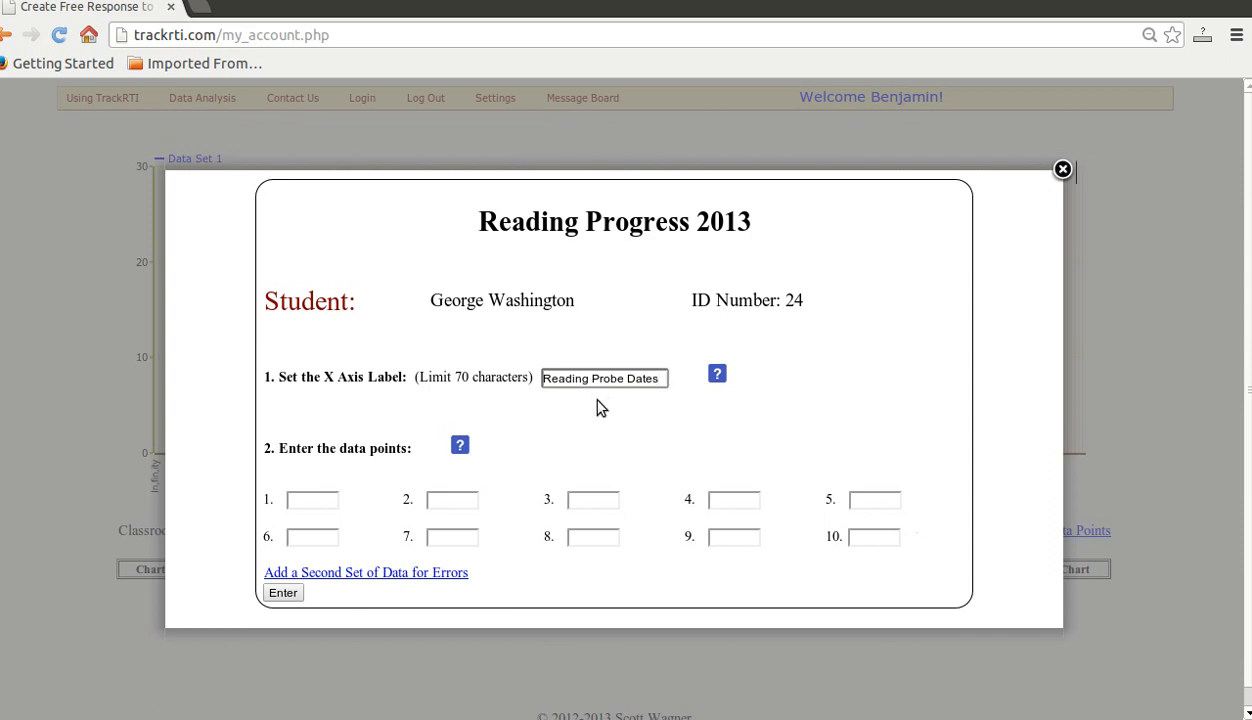
Enter the ten data points 50, 55, 62, 55, 75, 81, 72, 76, 81 and 85.
click(316, 500)
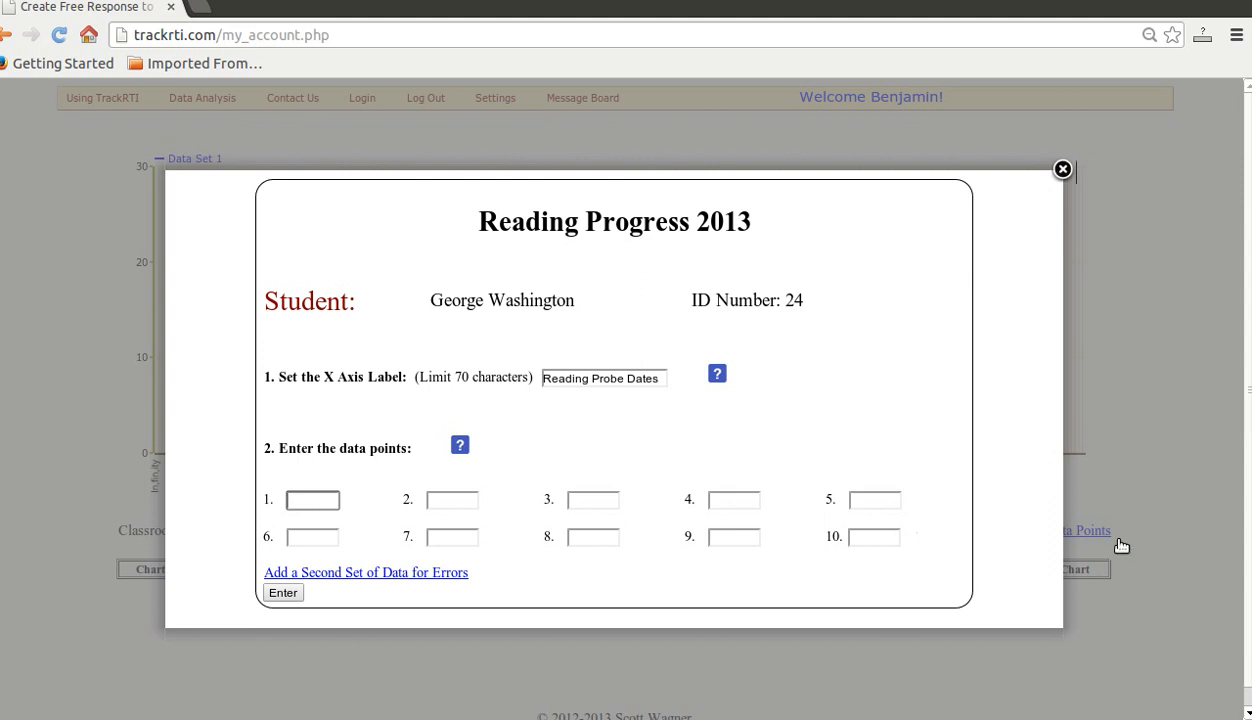
text(50)
key(Tab)
text(55)
key(Tab)
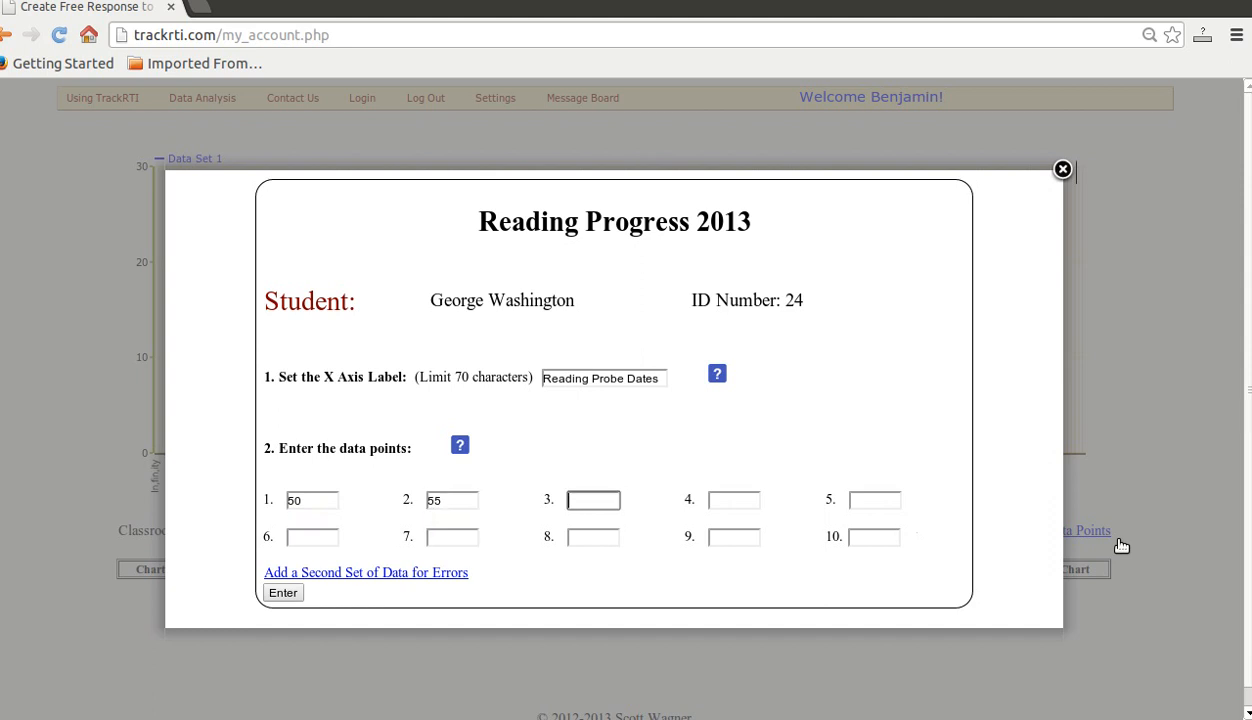
text(62)
key(Tab)
text(55)
key(Tab)
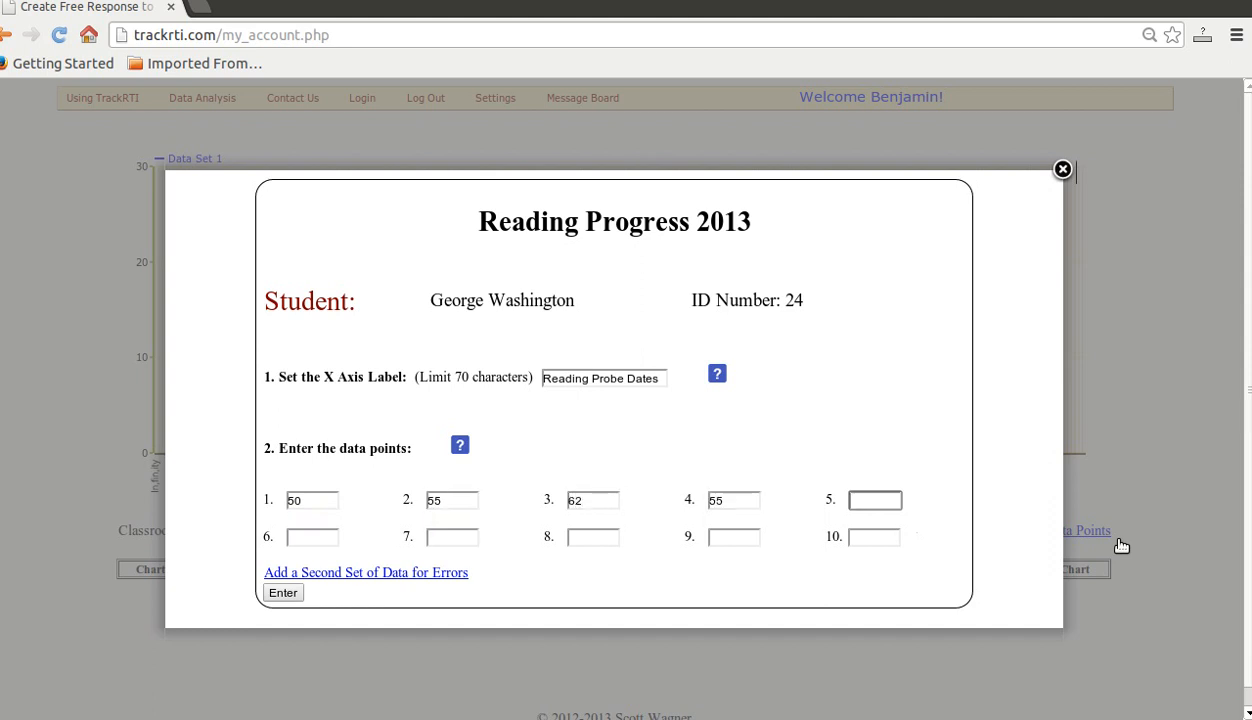
text(75)
key(Tab)
text(81)
key(Tab)
text(7)
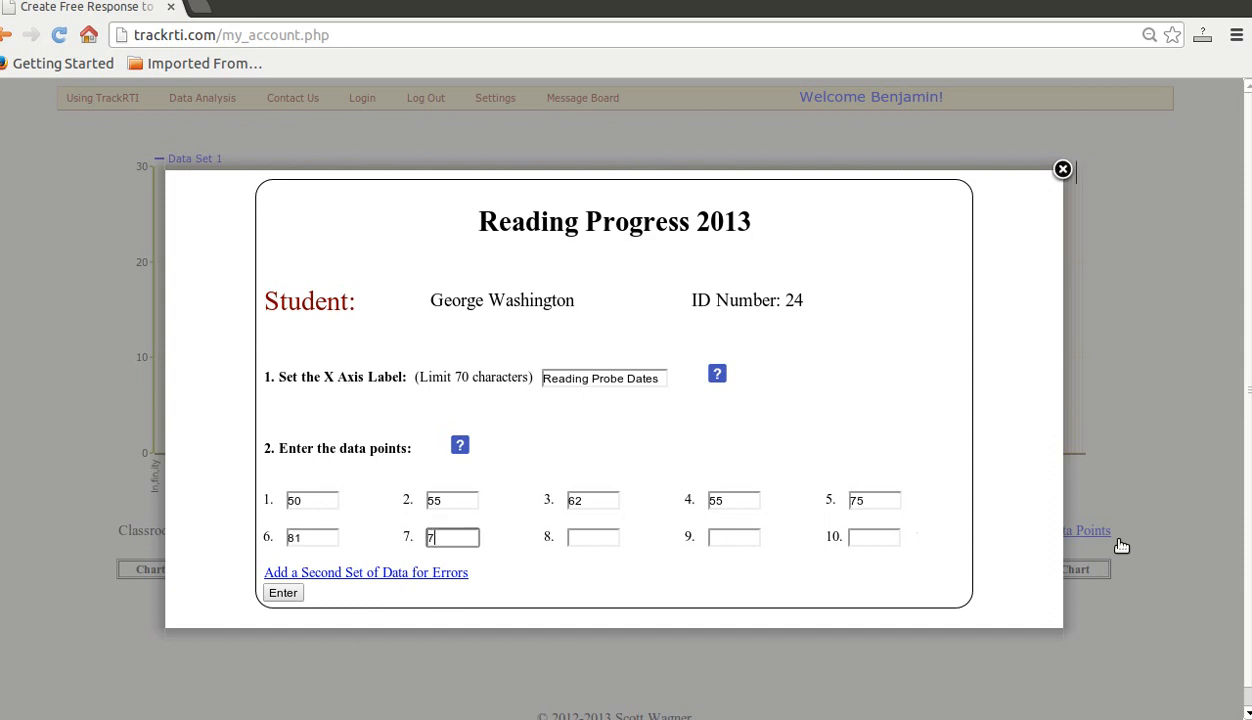
text(2)
key(Tab)
text(76)
key(Tab)
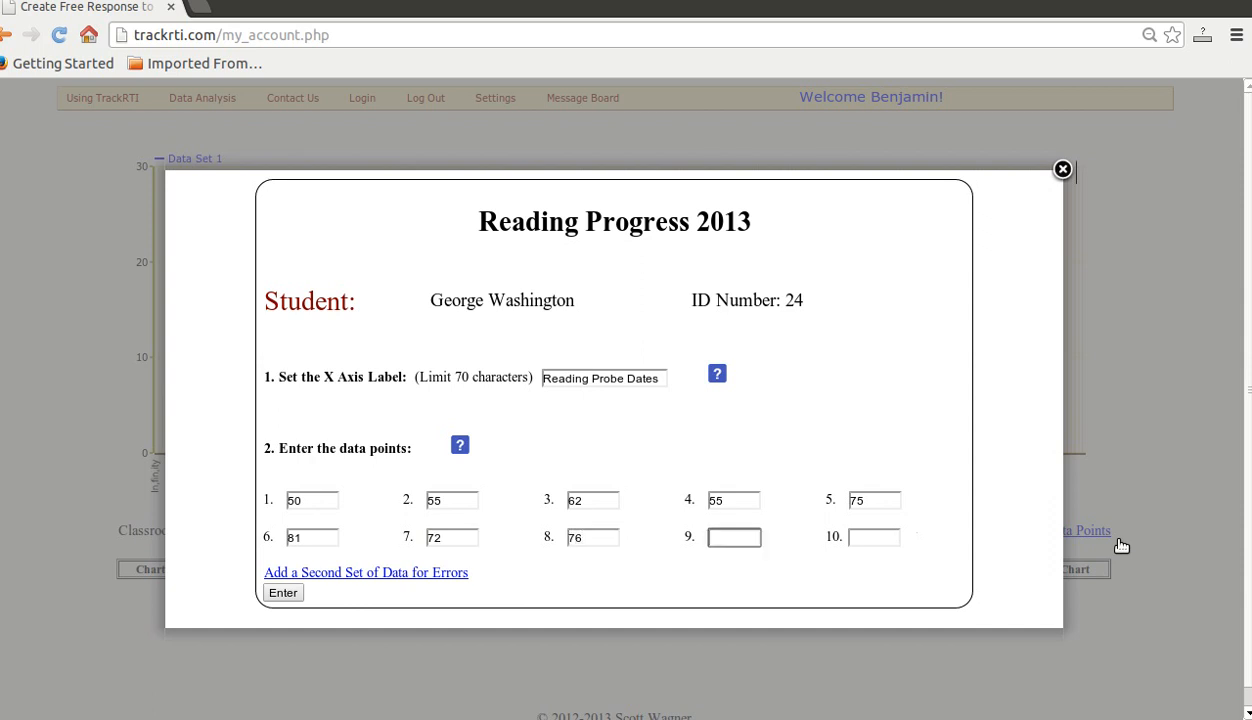
text(81)
key(Tab)
text(85)
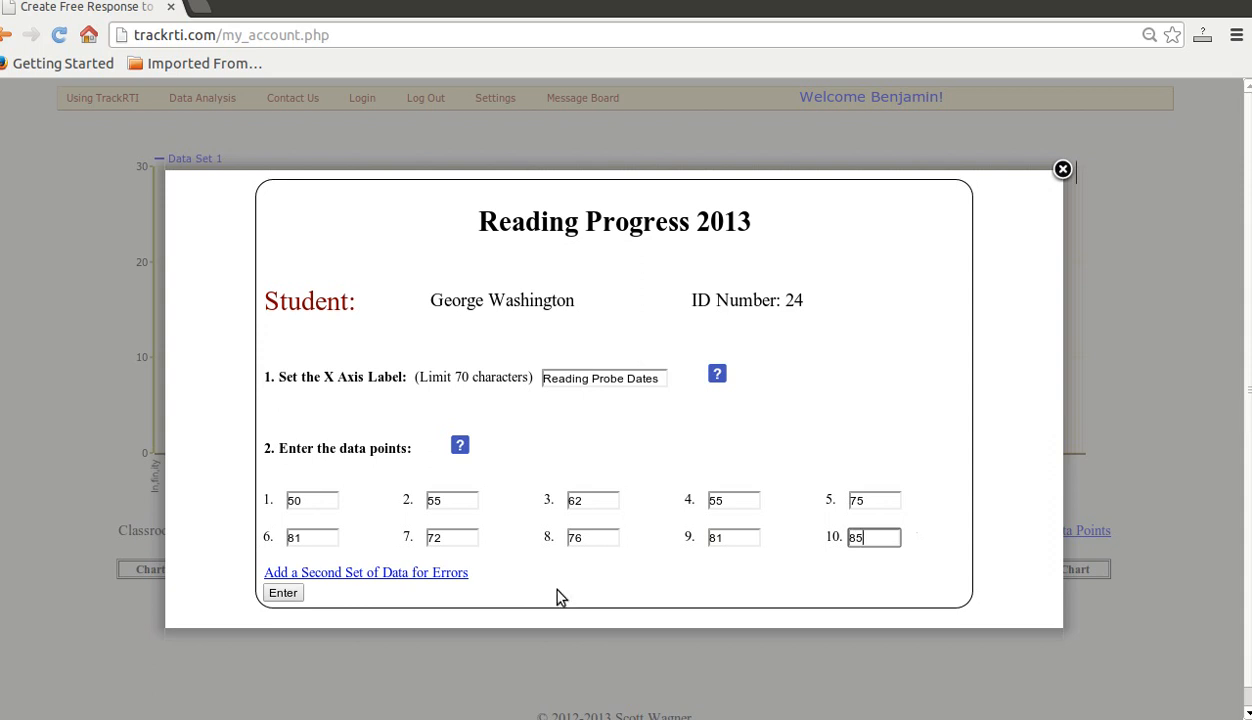
Add a second set of data for errors with the values 1, 2, 3, 2, 1, 2, 3, 1, 2 and 3.
scroll(455, 553, down, 1)
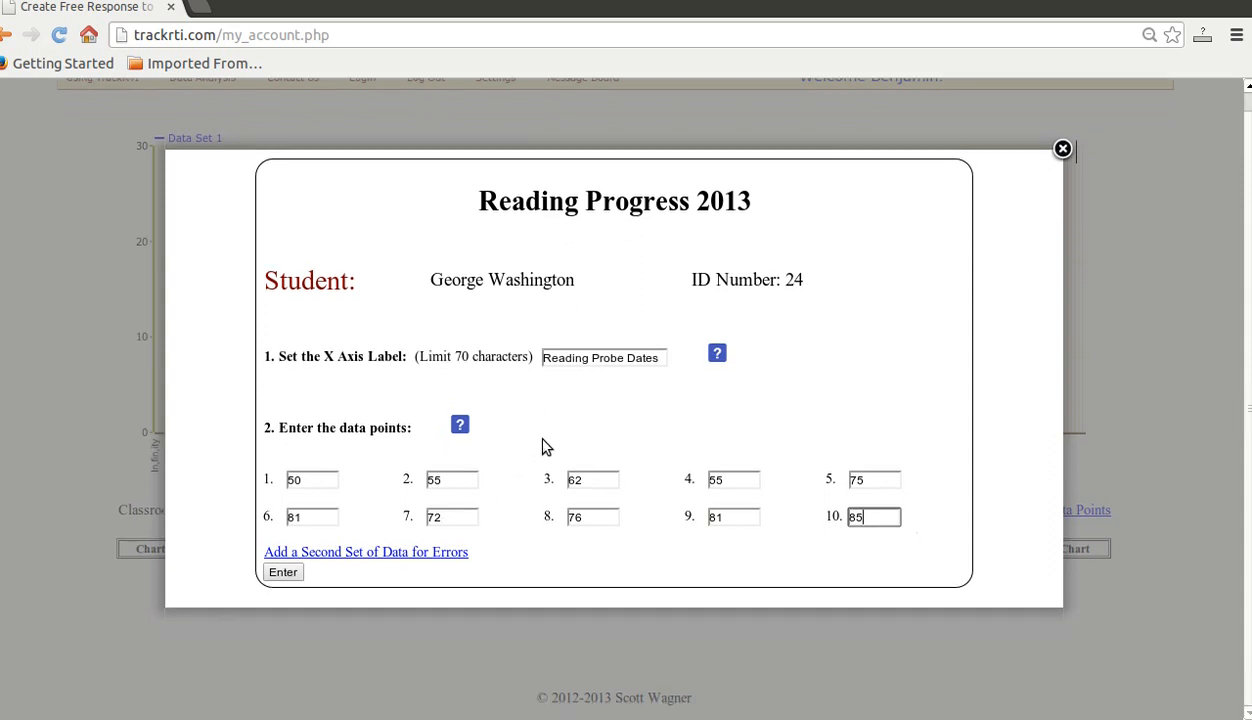
click(392, 553)
scroll(405, 505, down, 2)
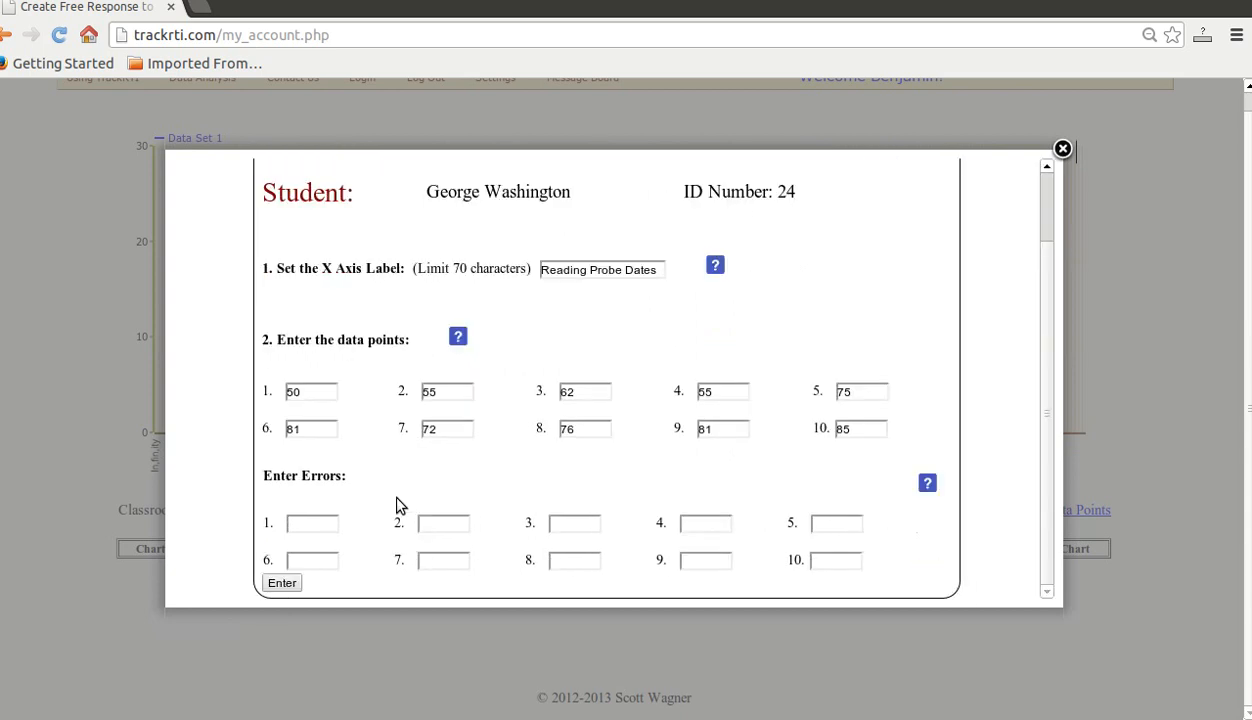
click(325, 520)
text(1	2	3	2	1	2)
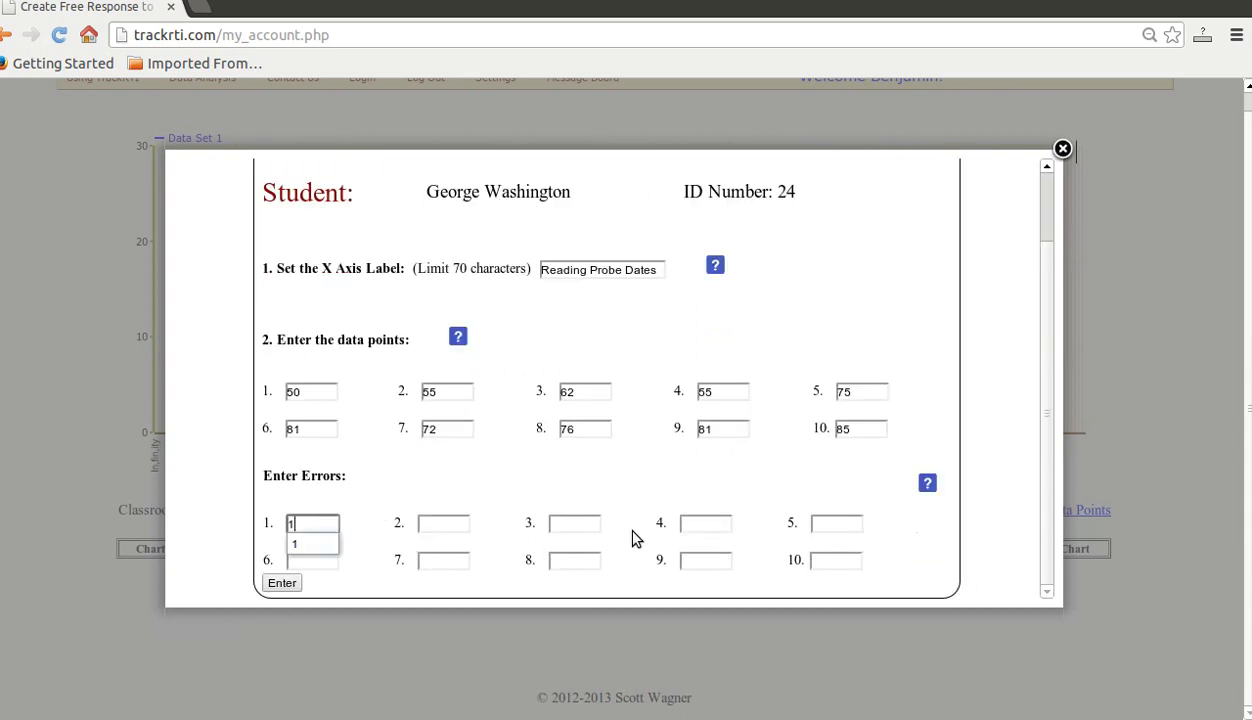
key(Tab)
text(3)
key(Tab)
text(1)
key(Tab)
text(2)
key(Tab)
text(3)
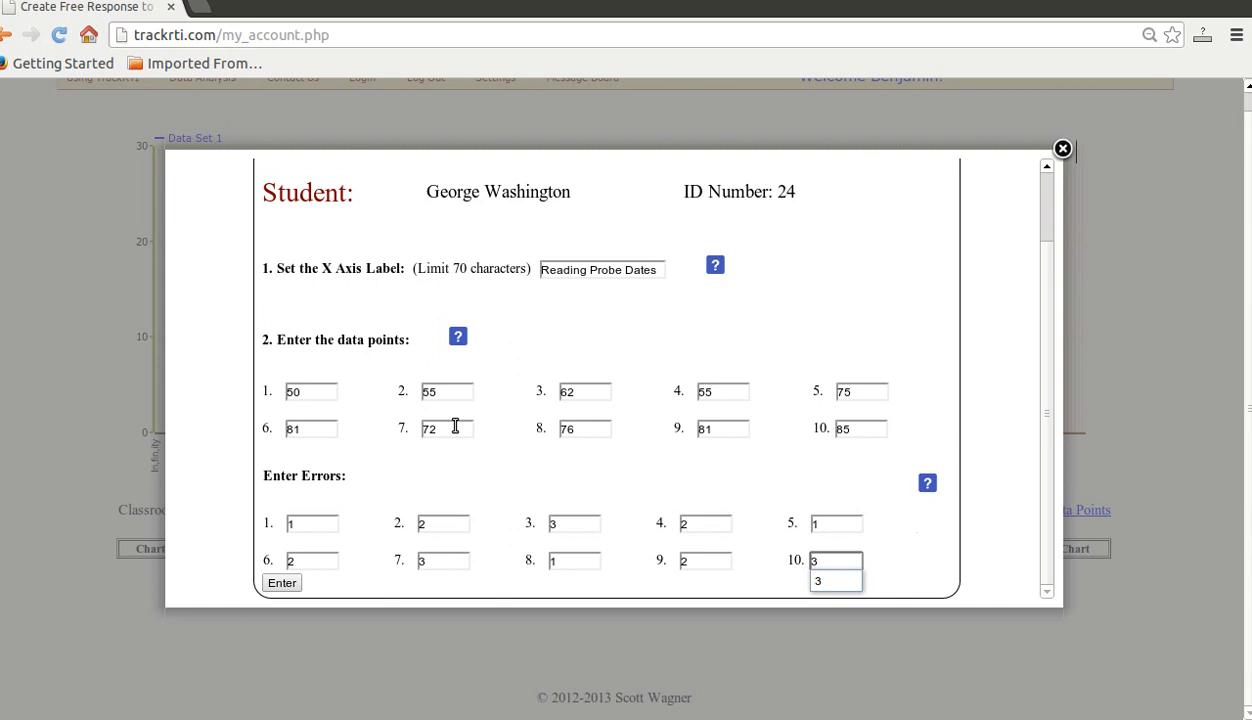
Submit the data points and errors, and choose June 3, 7, 10, 14, 17, 21, 24 and 28, 2013 as the chart dates.
click(280, 583)
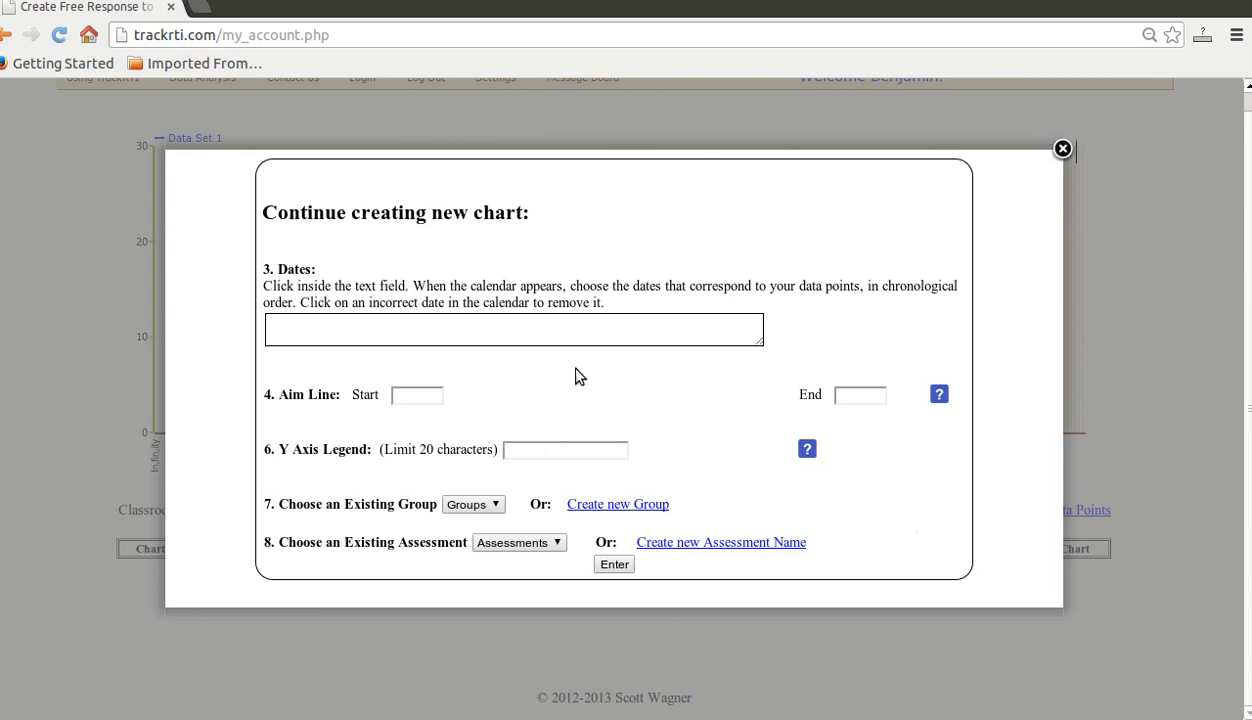
click(414, 332)
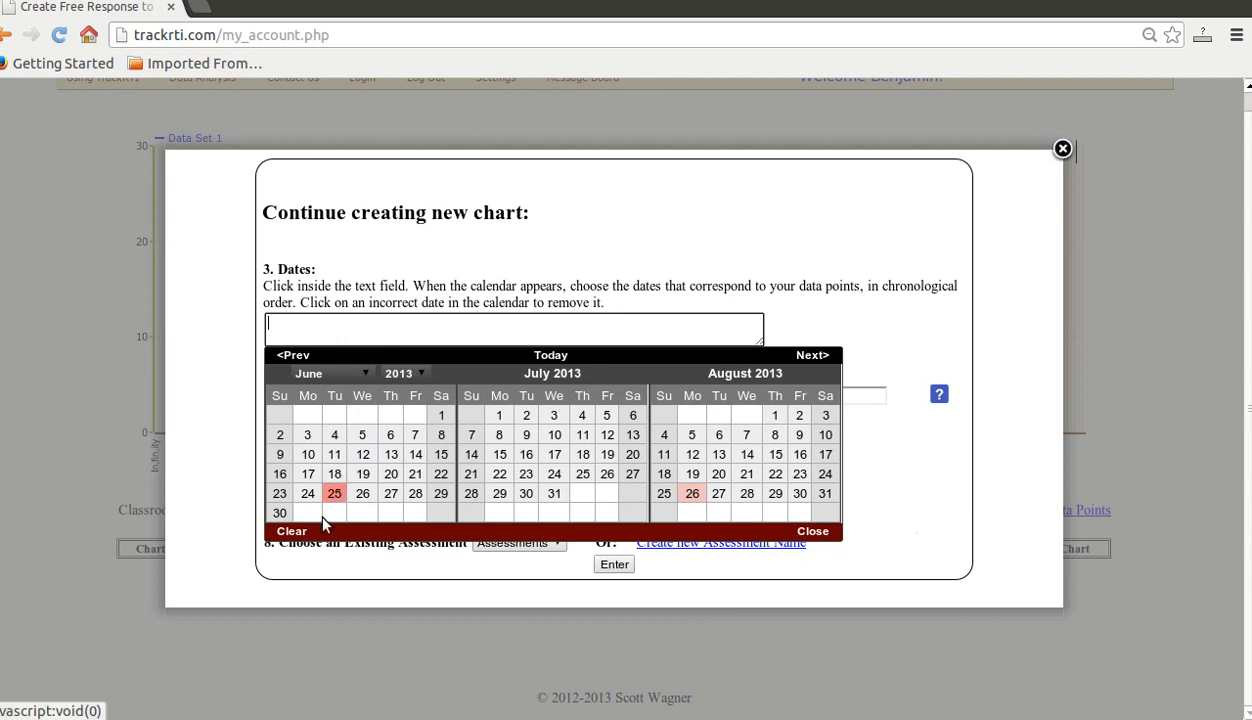
click(307, 436)
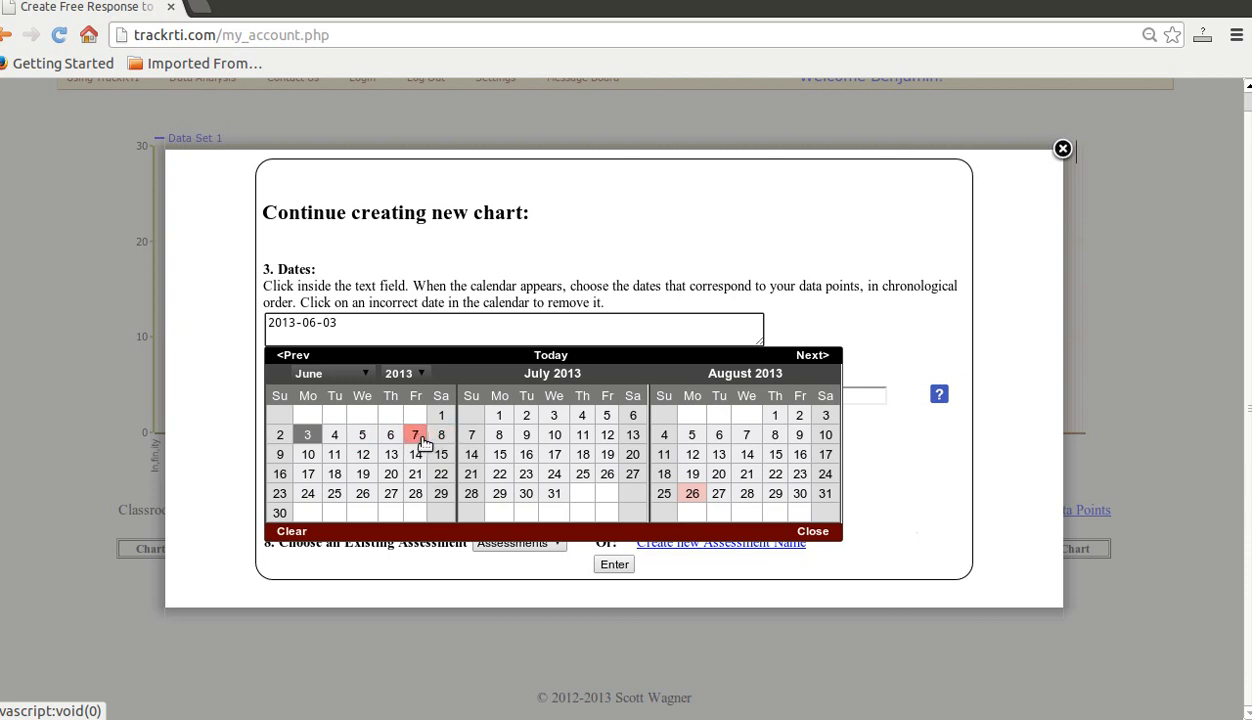
click(417, 441)
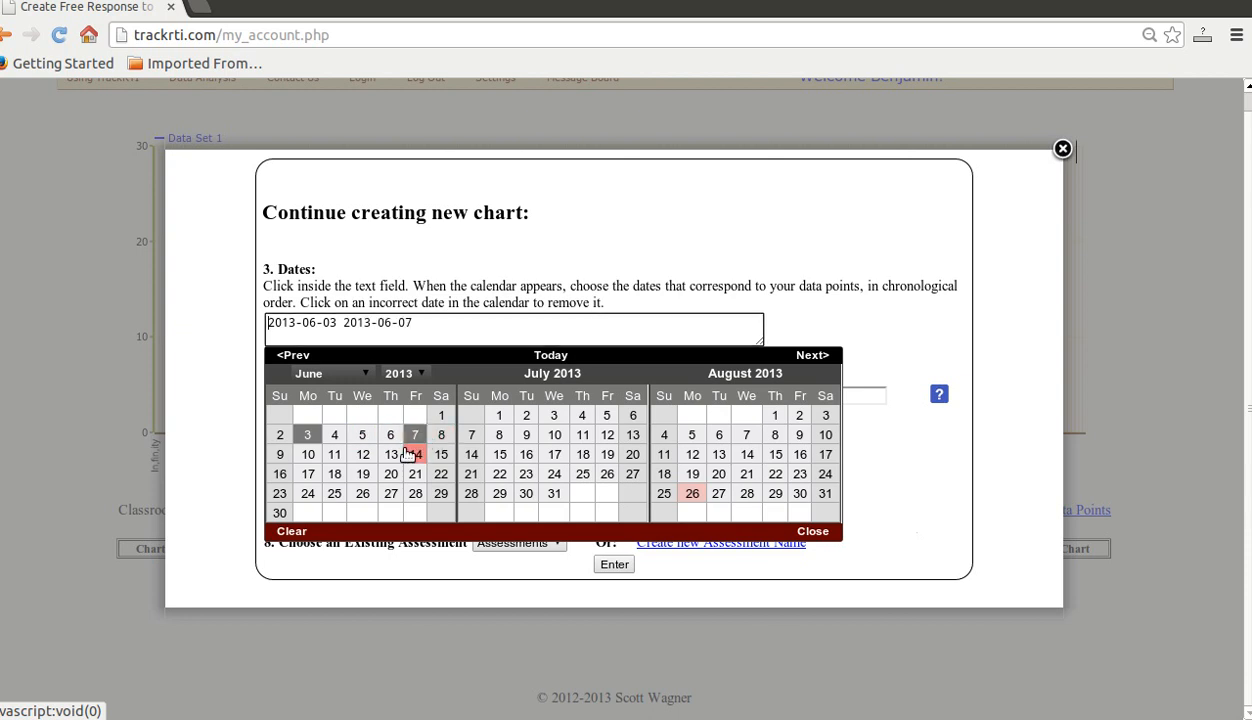
click(310, 458)
click(415, 459)
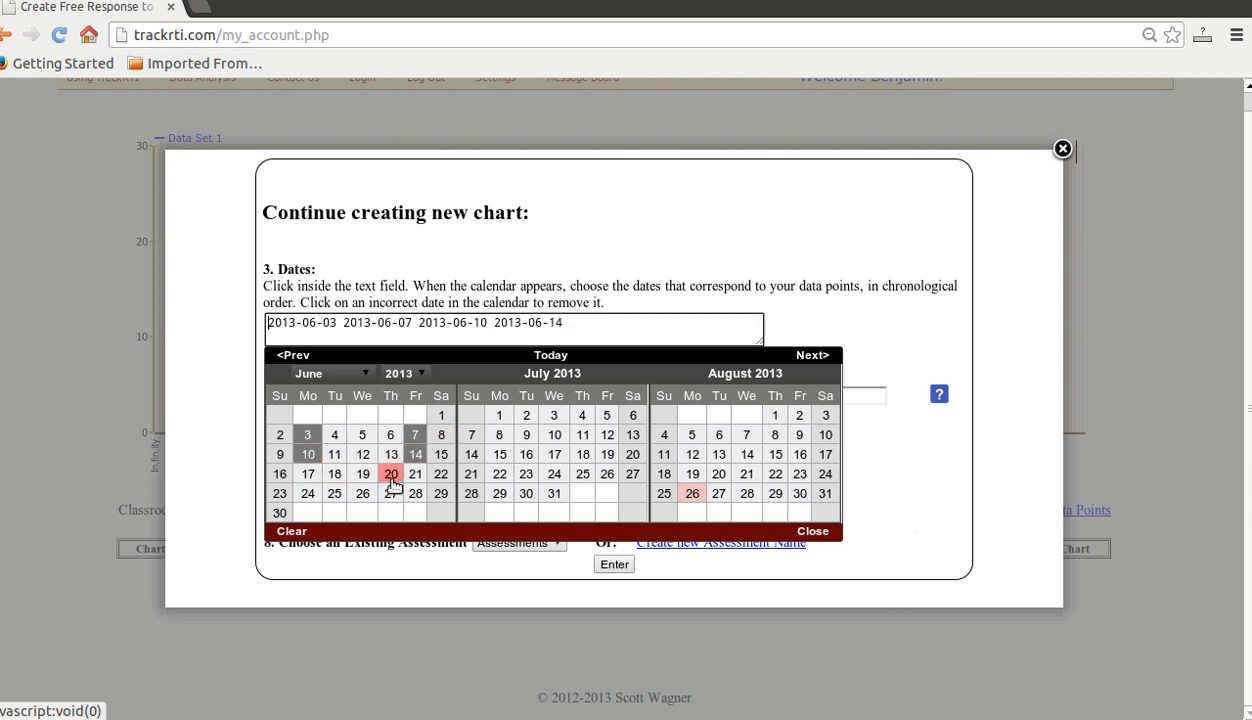
click(308, 475)
click(415, 475)
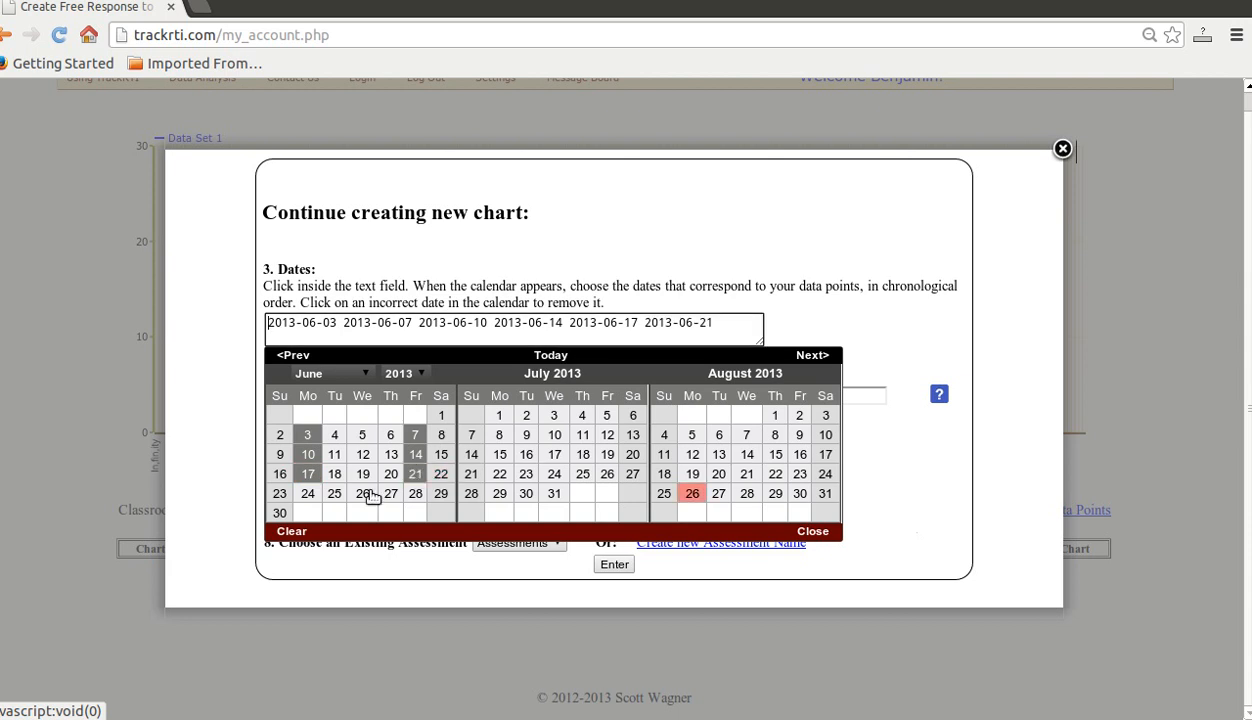
click(308, 494)
click(415, 494)
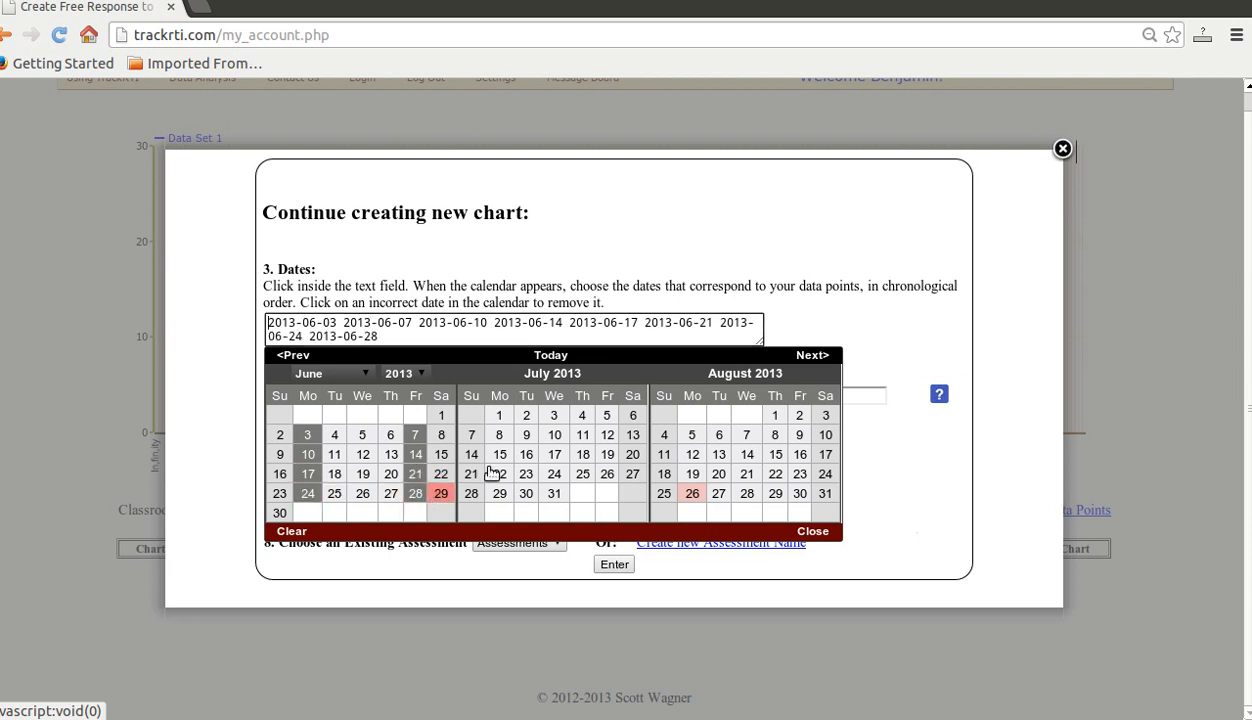
Add the dates 2013-07-01 and 2013-07-05, removing a mistakenly added 2013-07-17, and close the calendar.
click(499, 415)
click(606, 416)
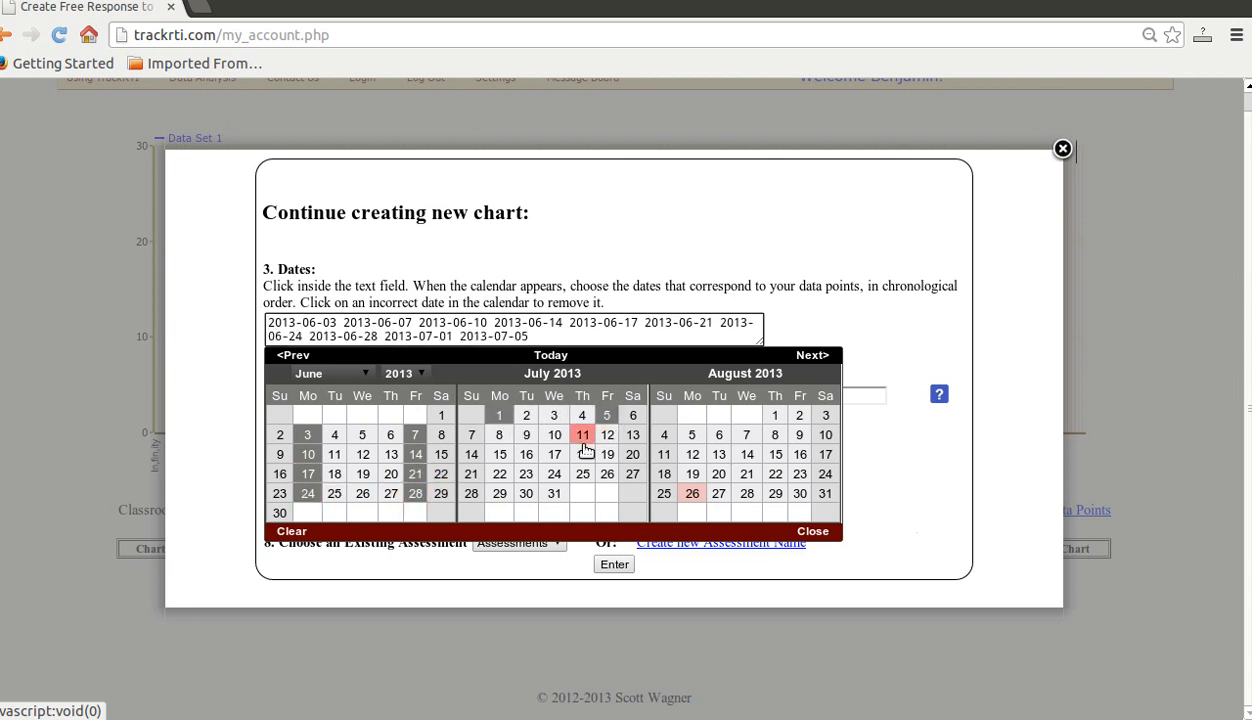
click(554, 455)
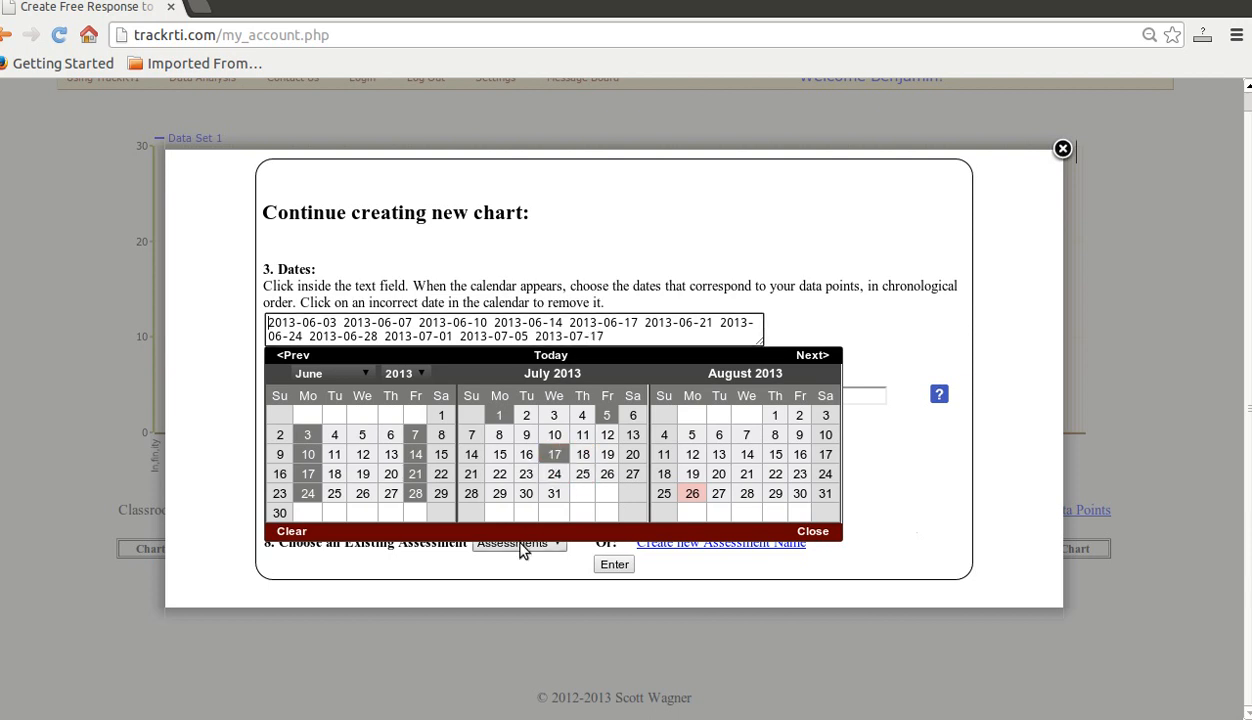
click(554, 455)
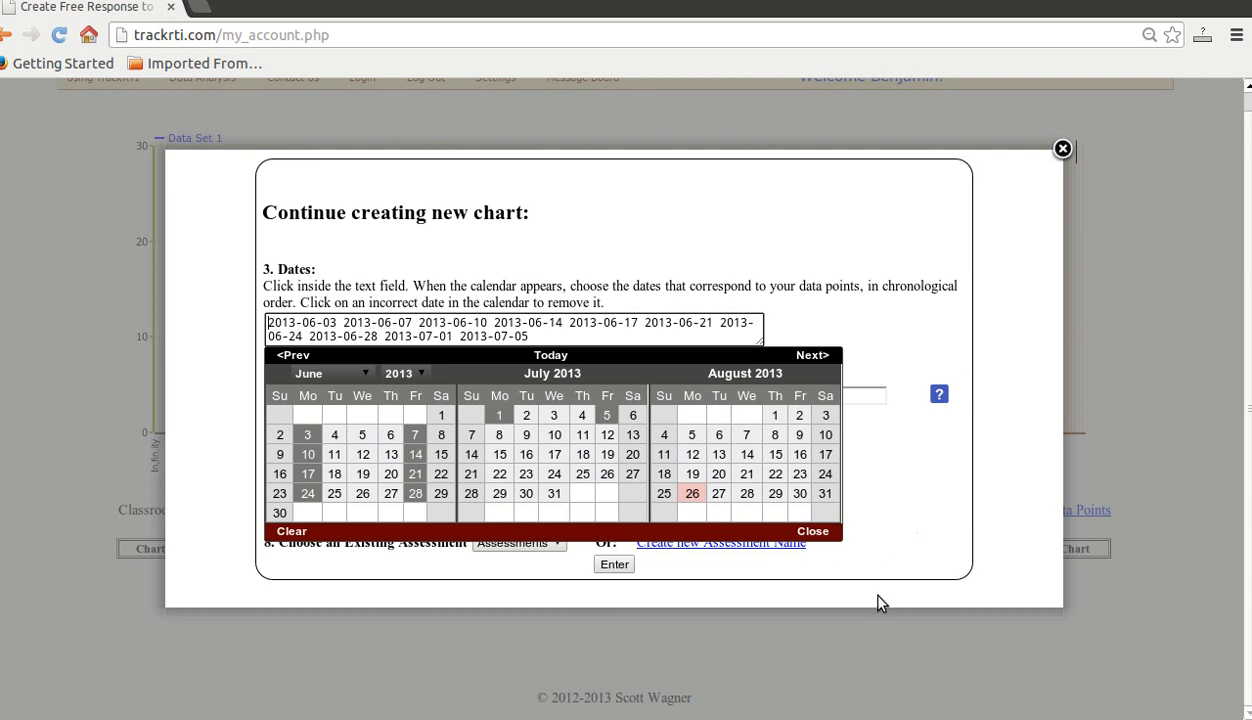
click(808, 535)
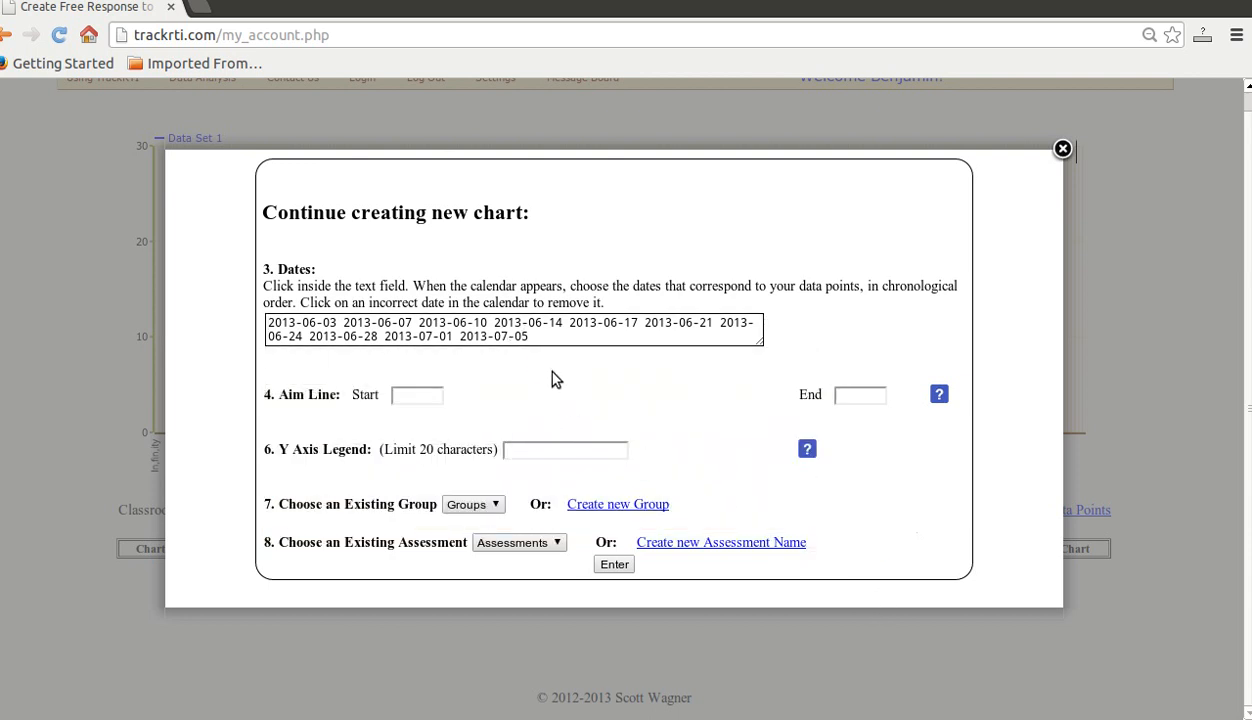
Set the aim line to start at 50 and end at 150, and set the Y axis legend to "WPM".
click(422, 397)
text(50)
click(868, 395)
text(150)
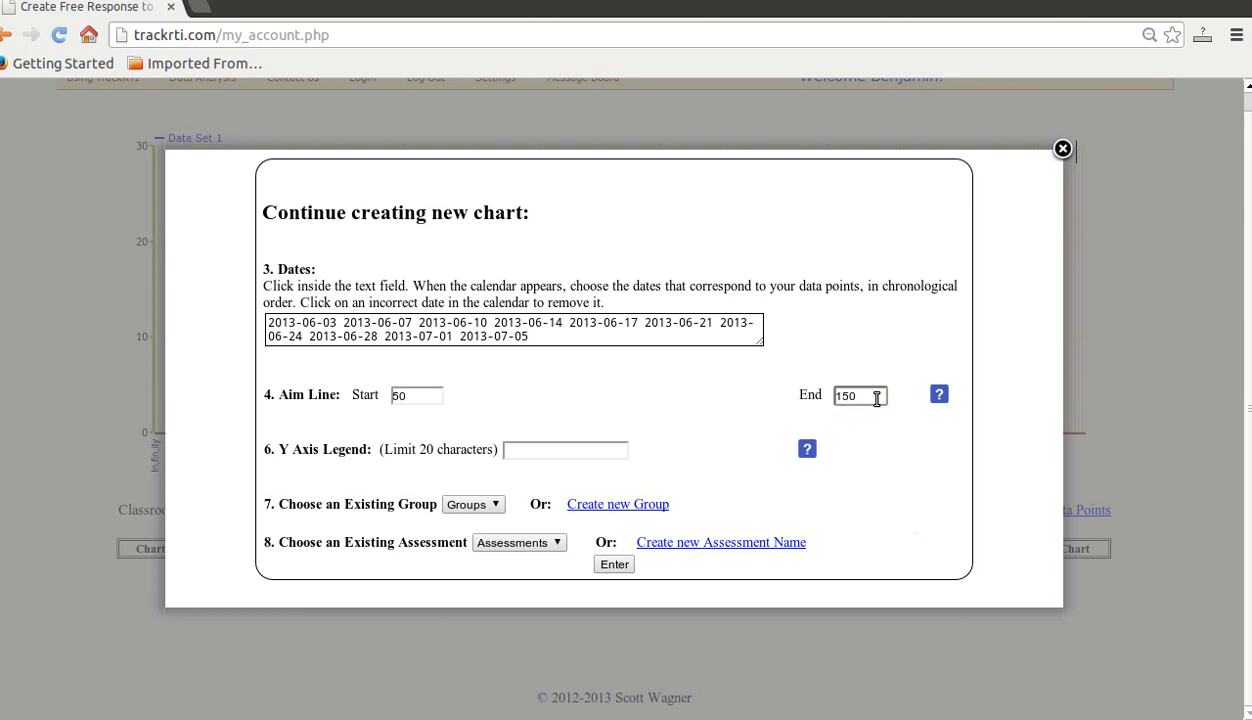
click(525, 452)
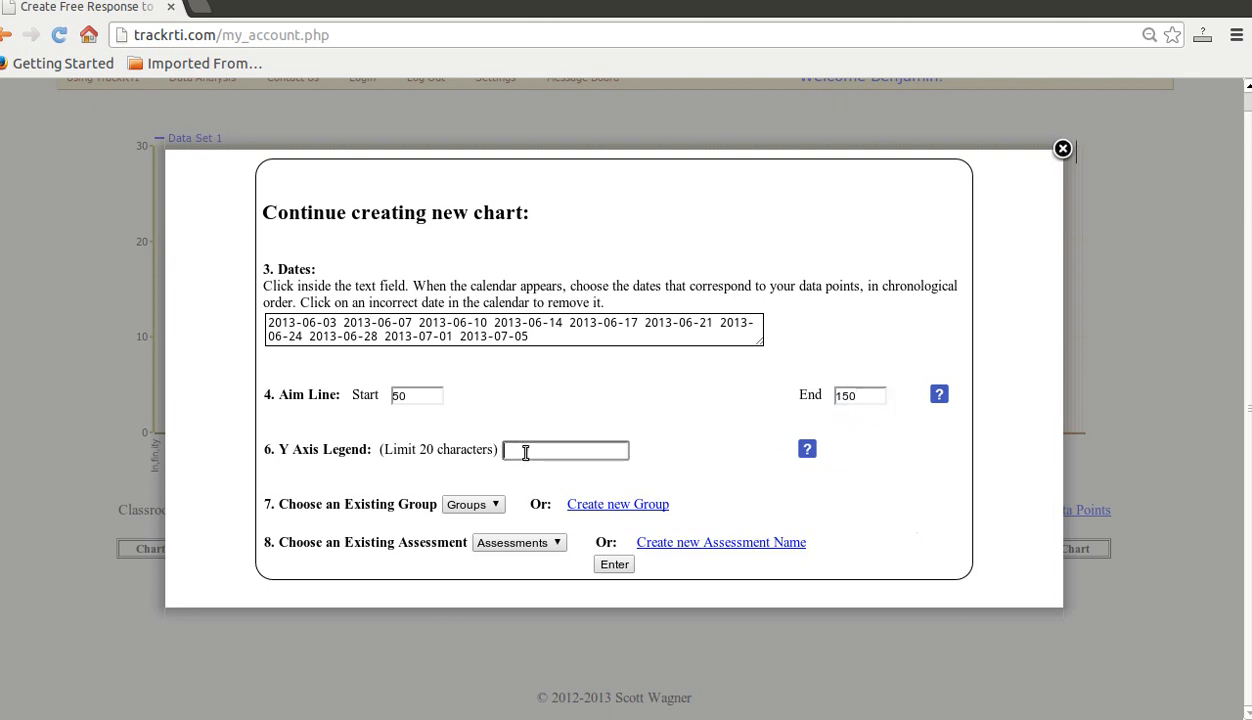
text(WPM)
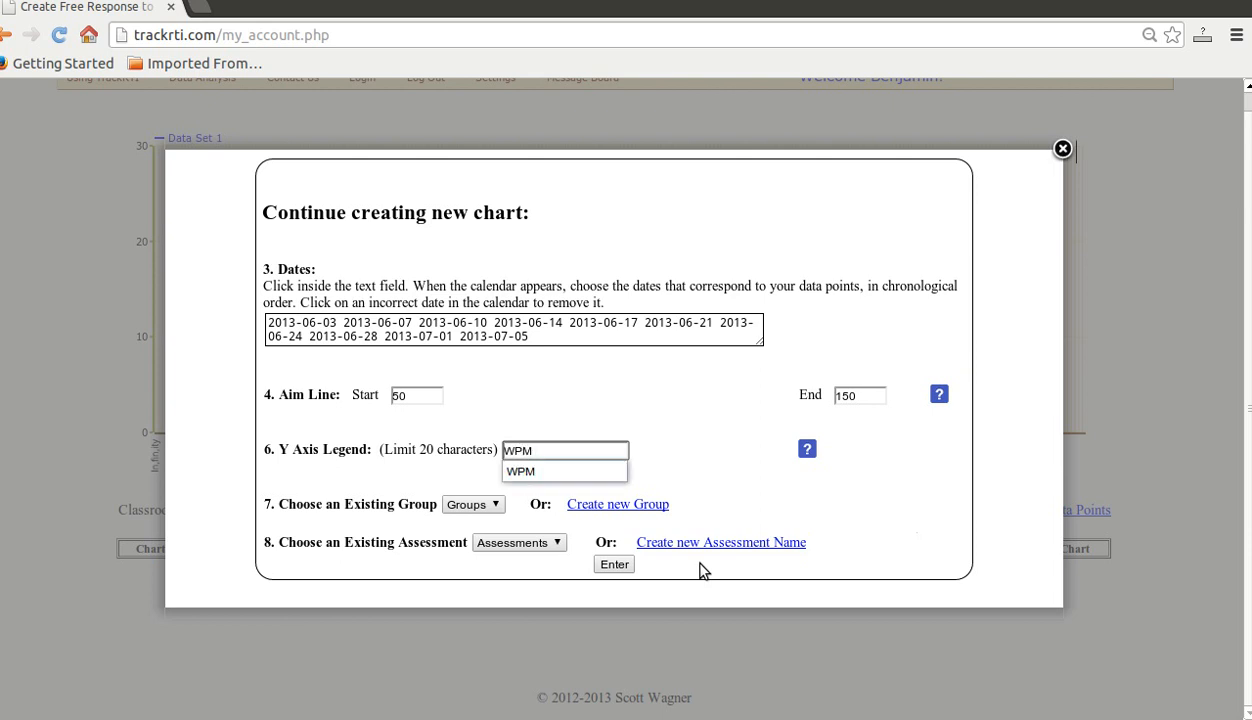
click(575, 471)
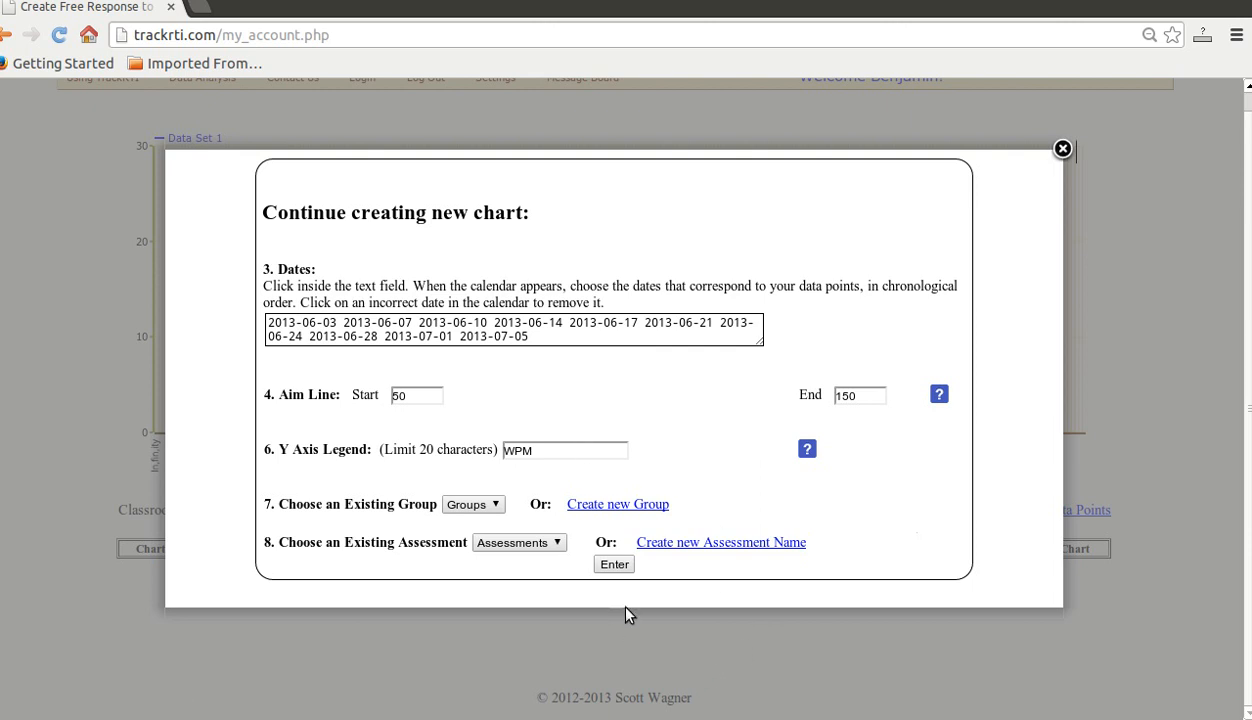
Create a new group named "Reading" for the chart.
click(612, 504)
click(497, 505)
text(Reading)
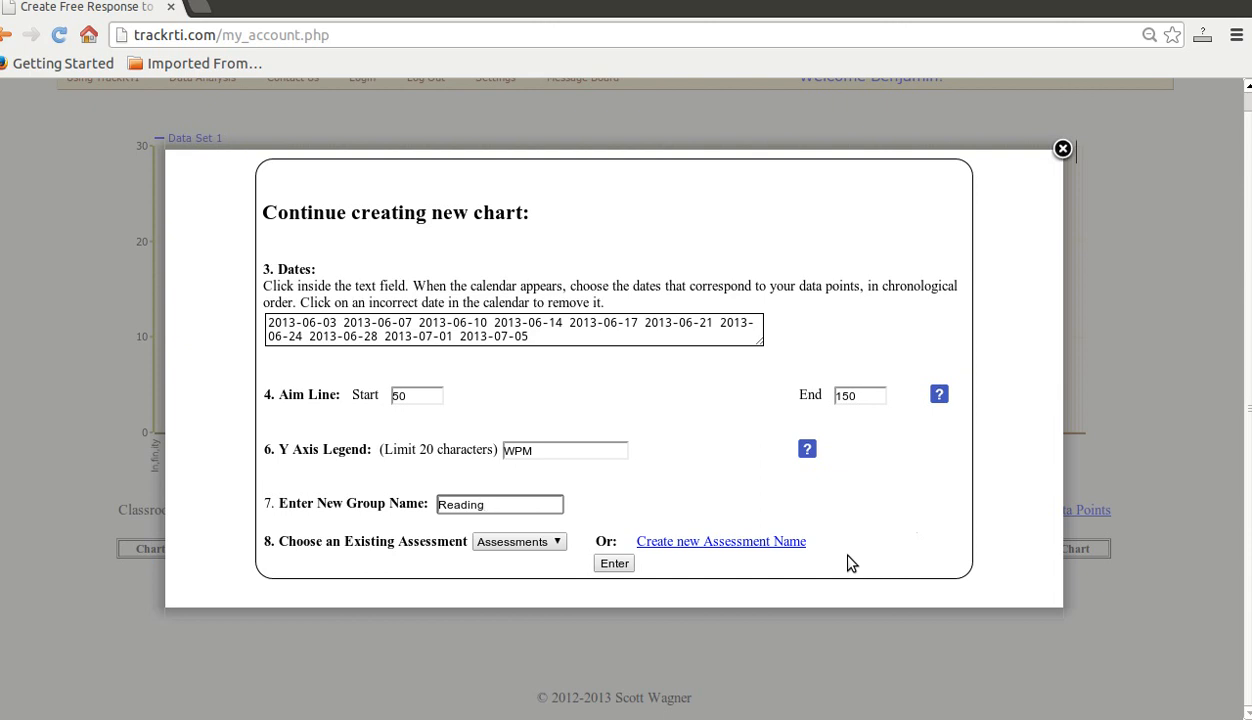
Create a new assessment named "Reading Fluency" for the chart and submit the form.
click(556, 547)
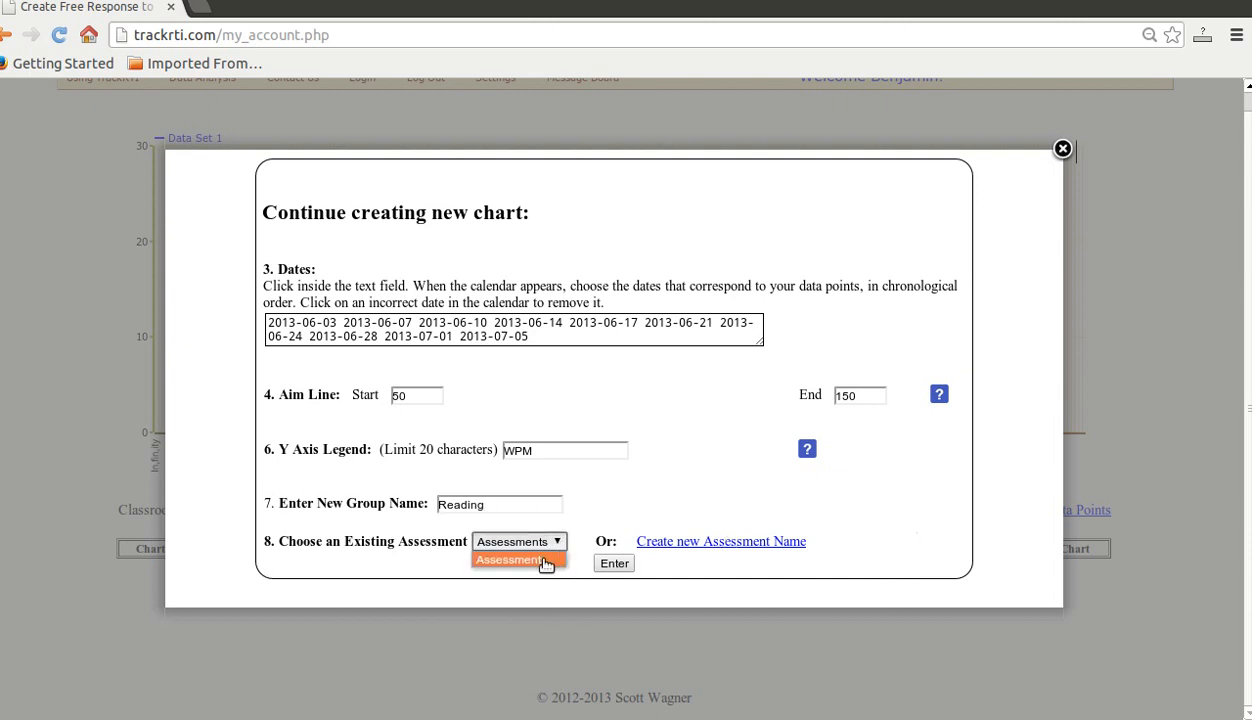
click(661, 519)
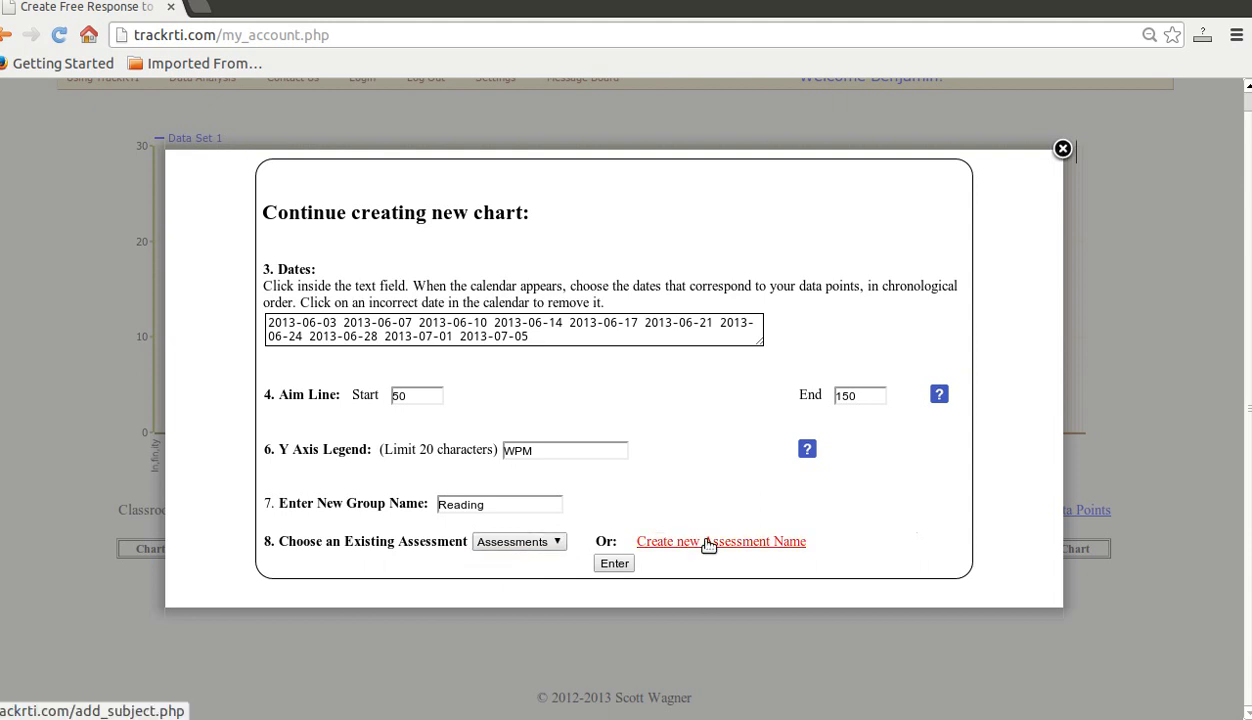
click(708, 545)
click(509, 556)
text(Reading Fluen)
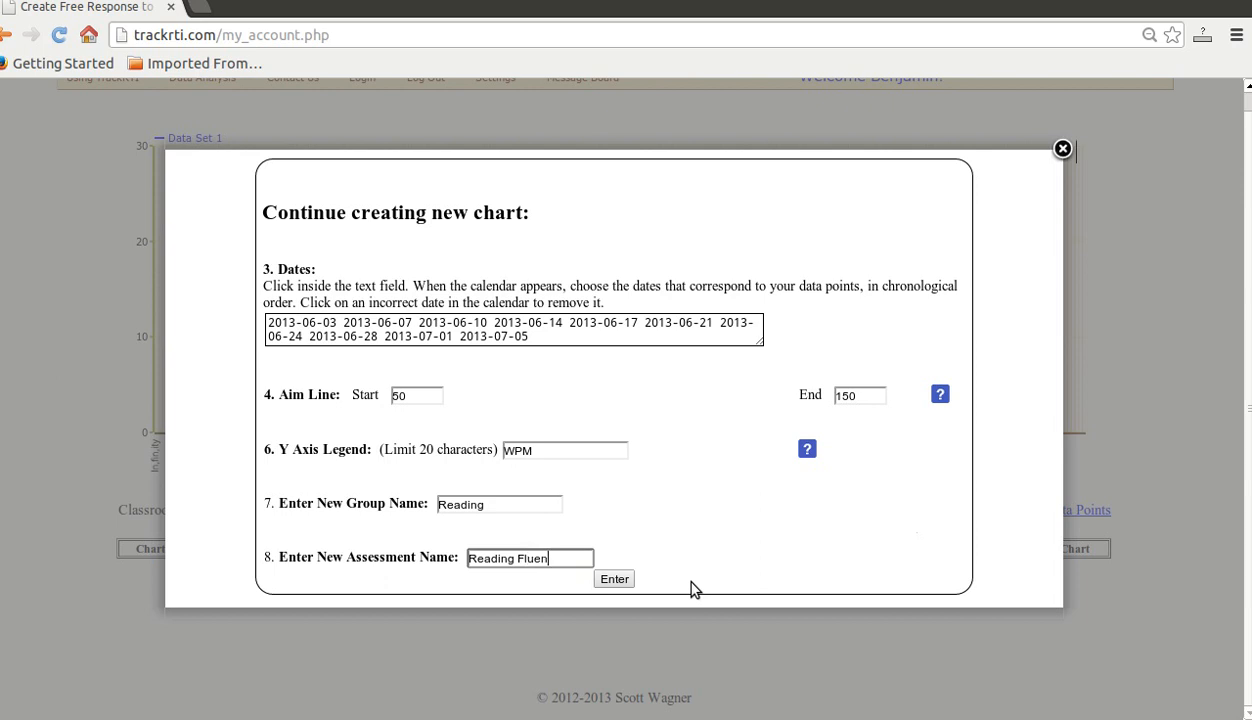
text(cy)
click(622, 581)
click(626, 566)
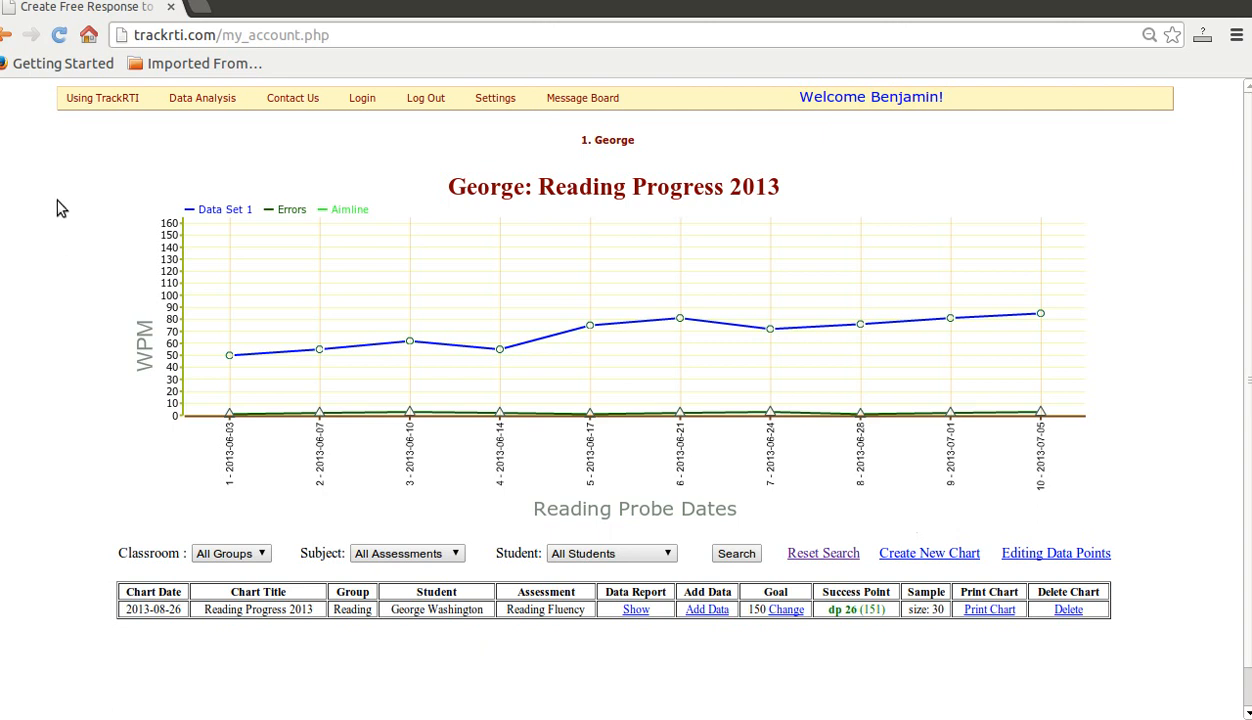
Set the chart search filters to classroom Reading, subject Reading Fluency and student George Washington.
mouse_move(605, 142)
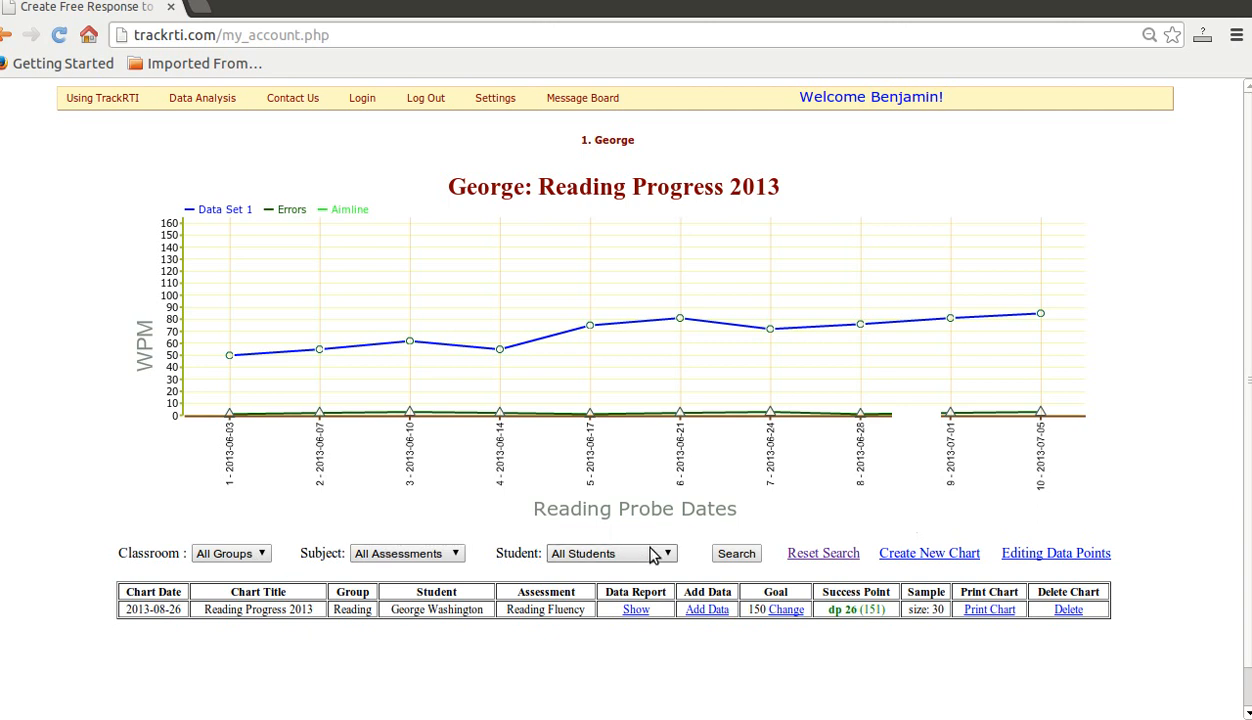
click(262, 554)
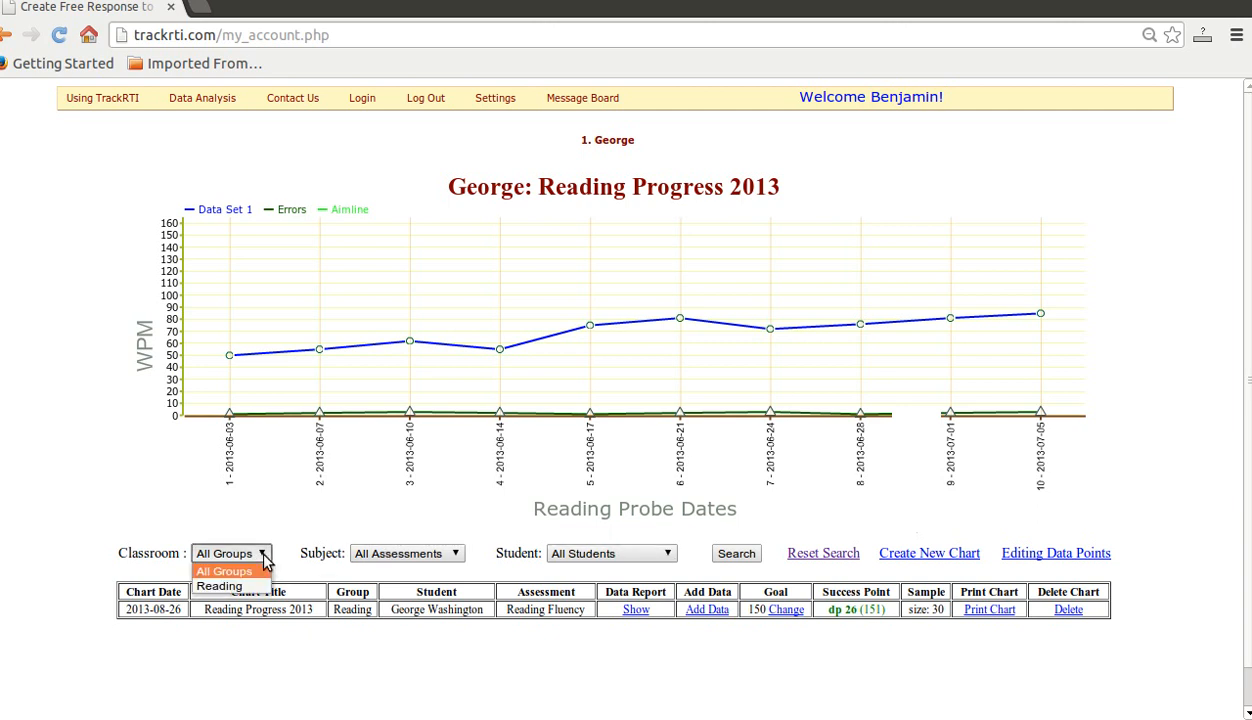
click(235, 595)
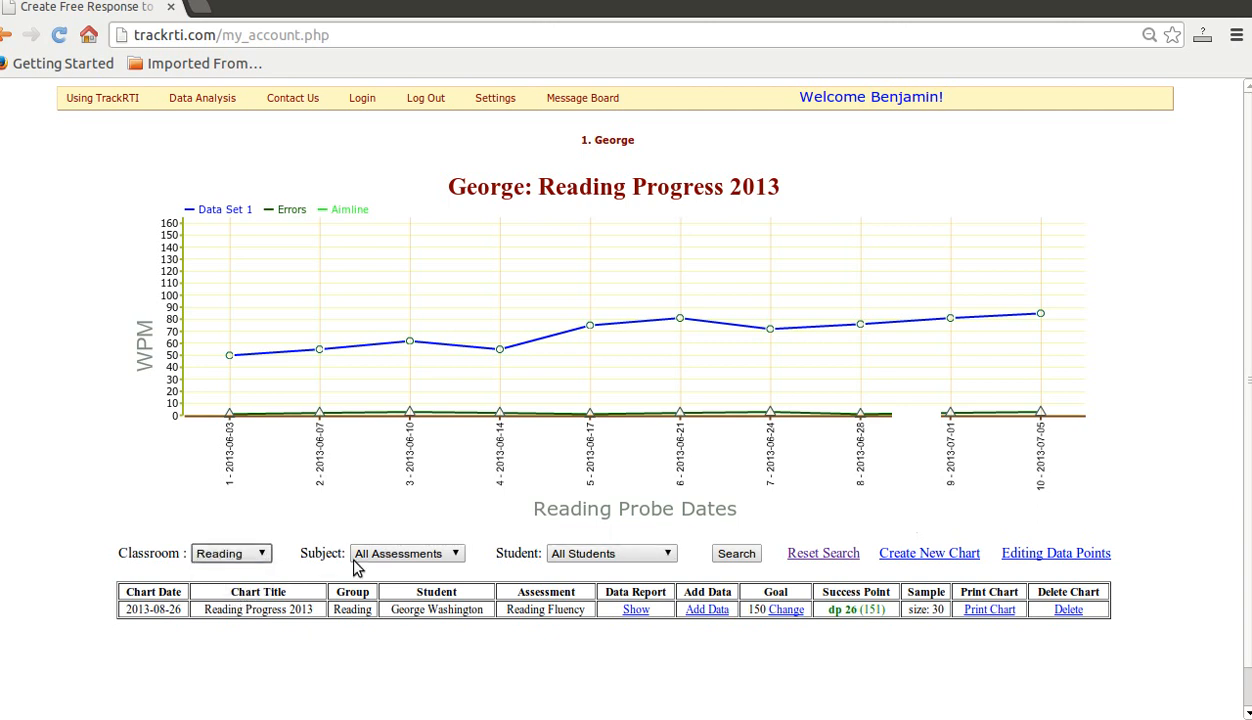
click(390, 556)
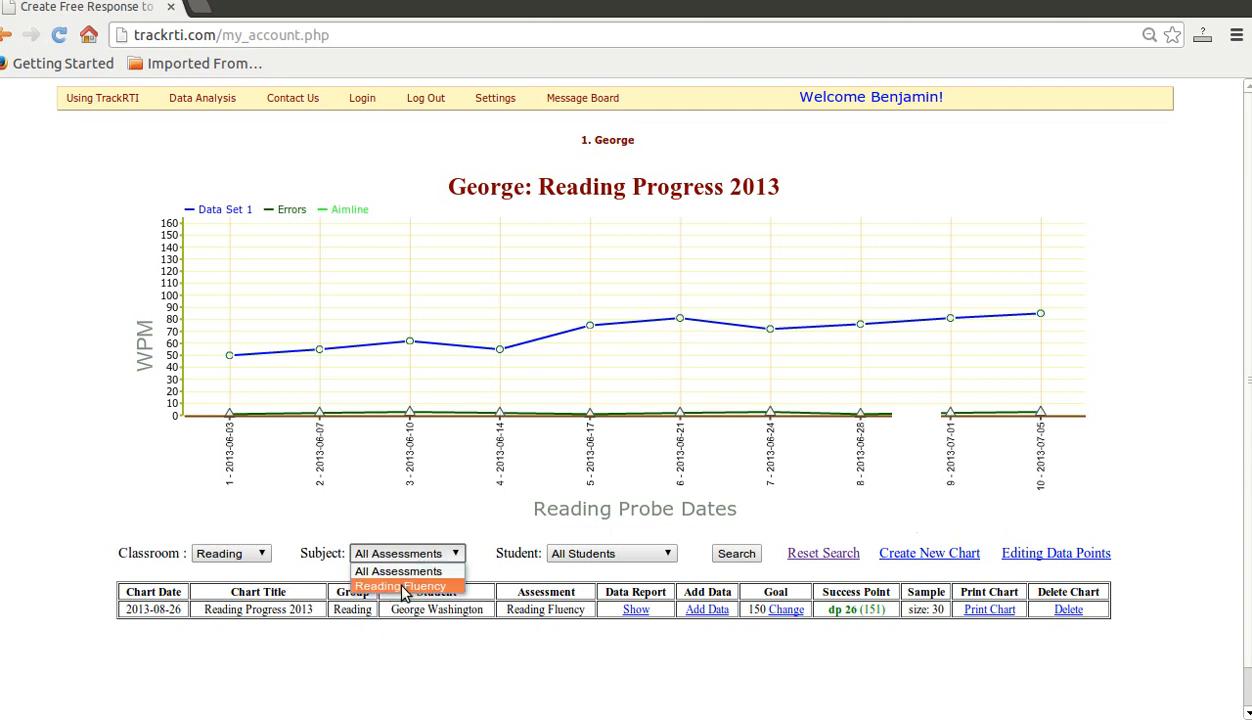
click(397, 588)
click(595, 562)
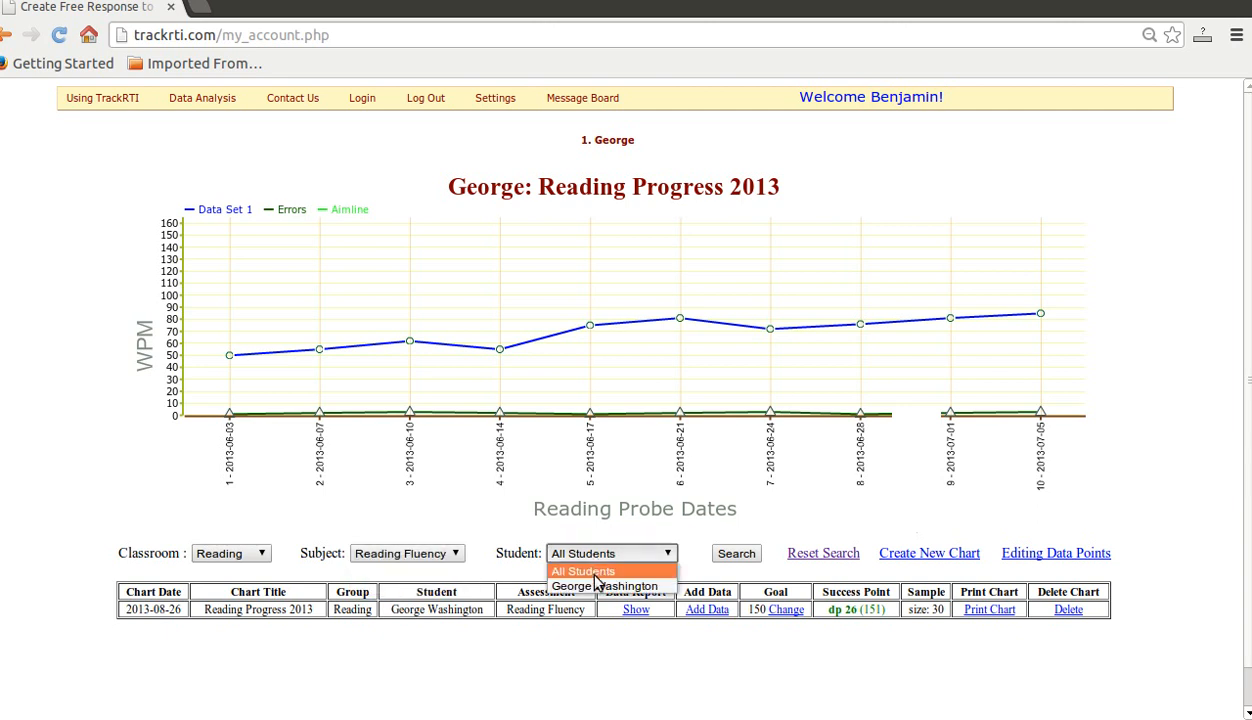
click(595, 588)
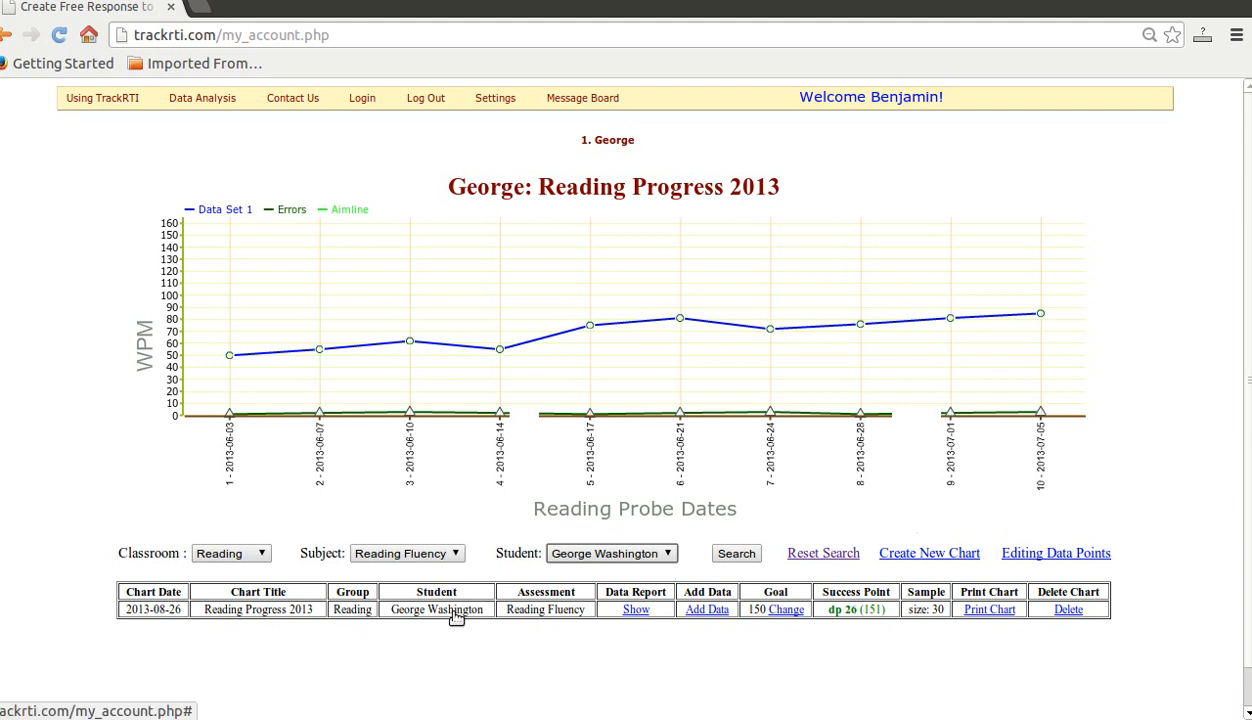
Show the data report for the Reading Progress 2013 chart and review its dates, scores, mean and trendline analysis.
click(636, 610)
scroll(612, 430, down, 5)
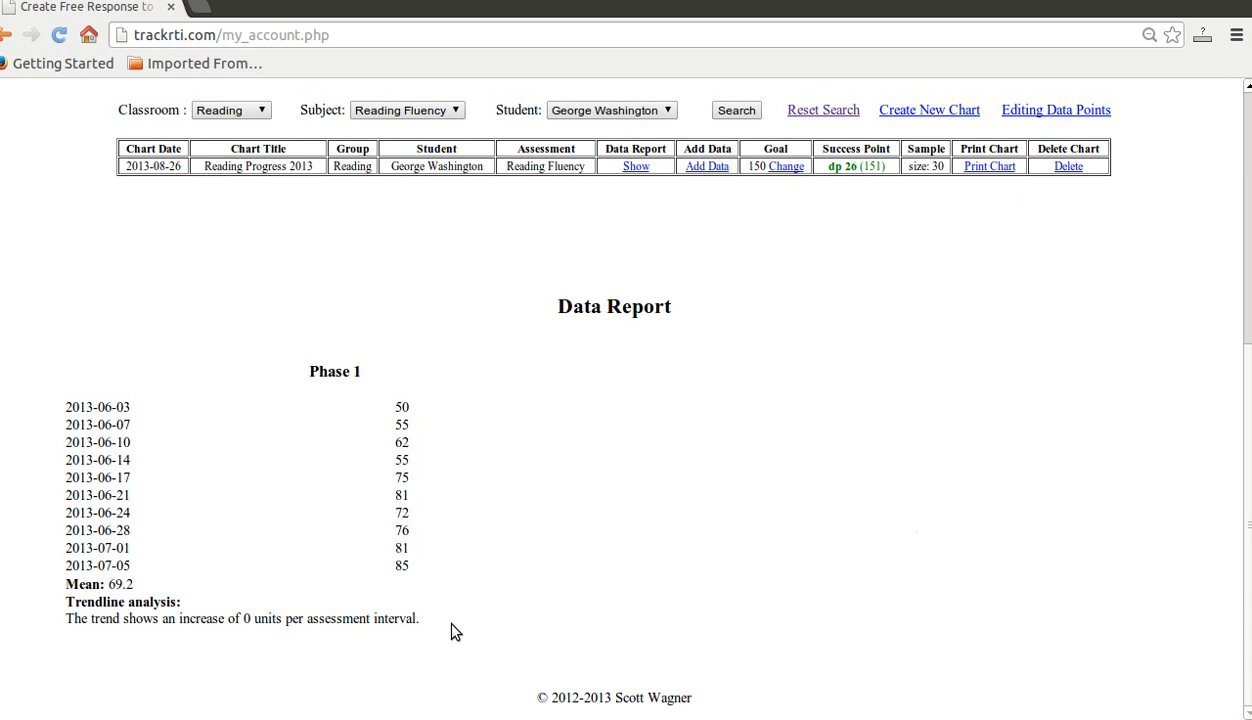
scroll(447, 620, up, 4)
scroll(363, 617, down, 3)
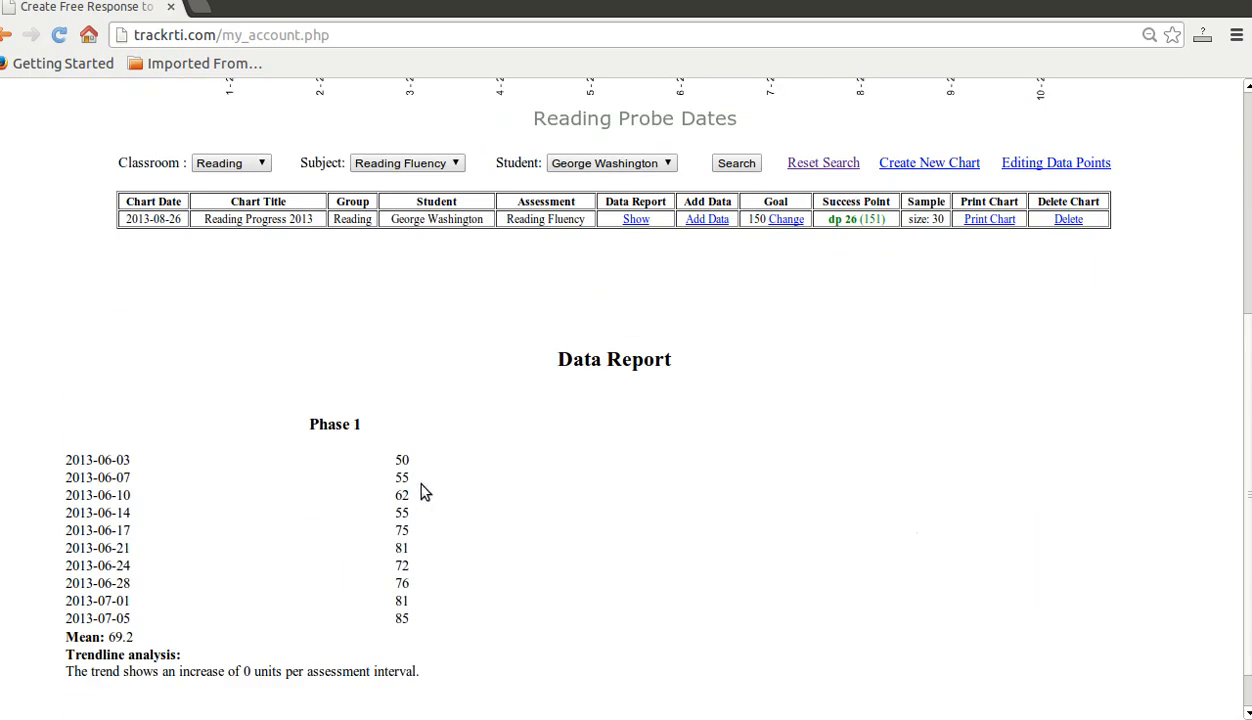
scroll(421, 490, up, 4)
scroll(388, 562, up, 1)
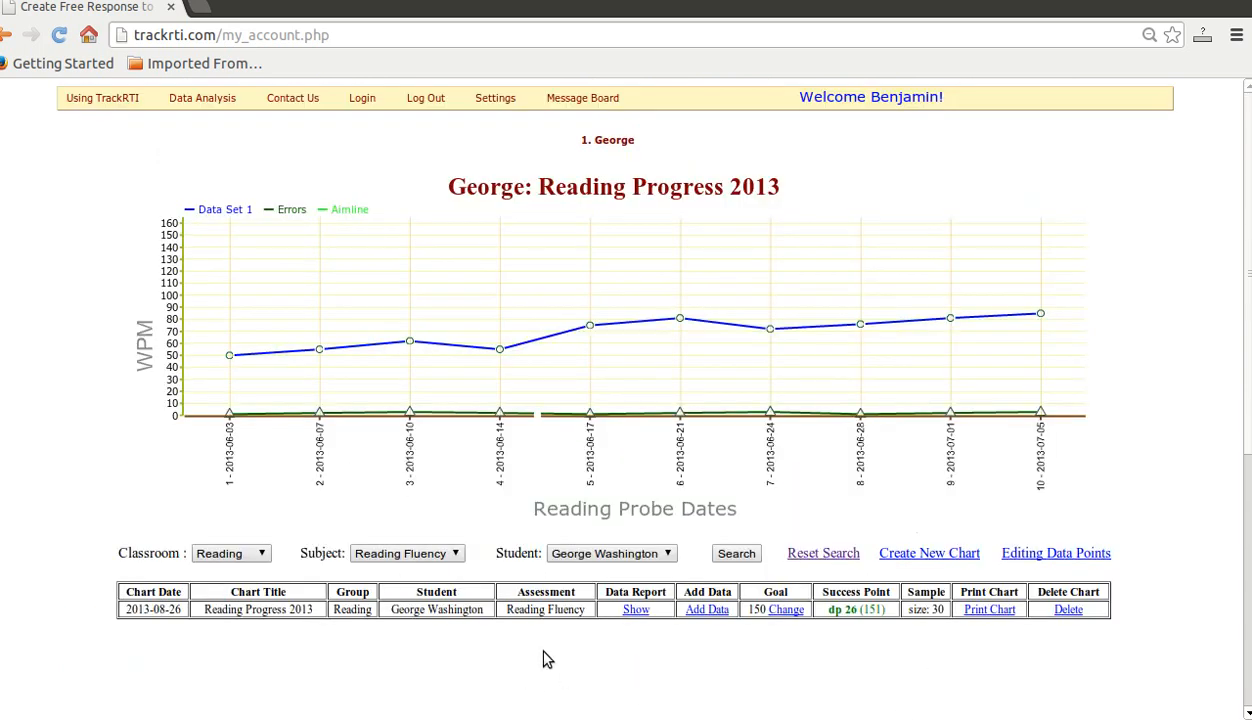
View the chart's form for adding data points and its printable version, closing each without adding or printing anything.
click(707, 610)
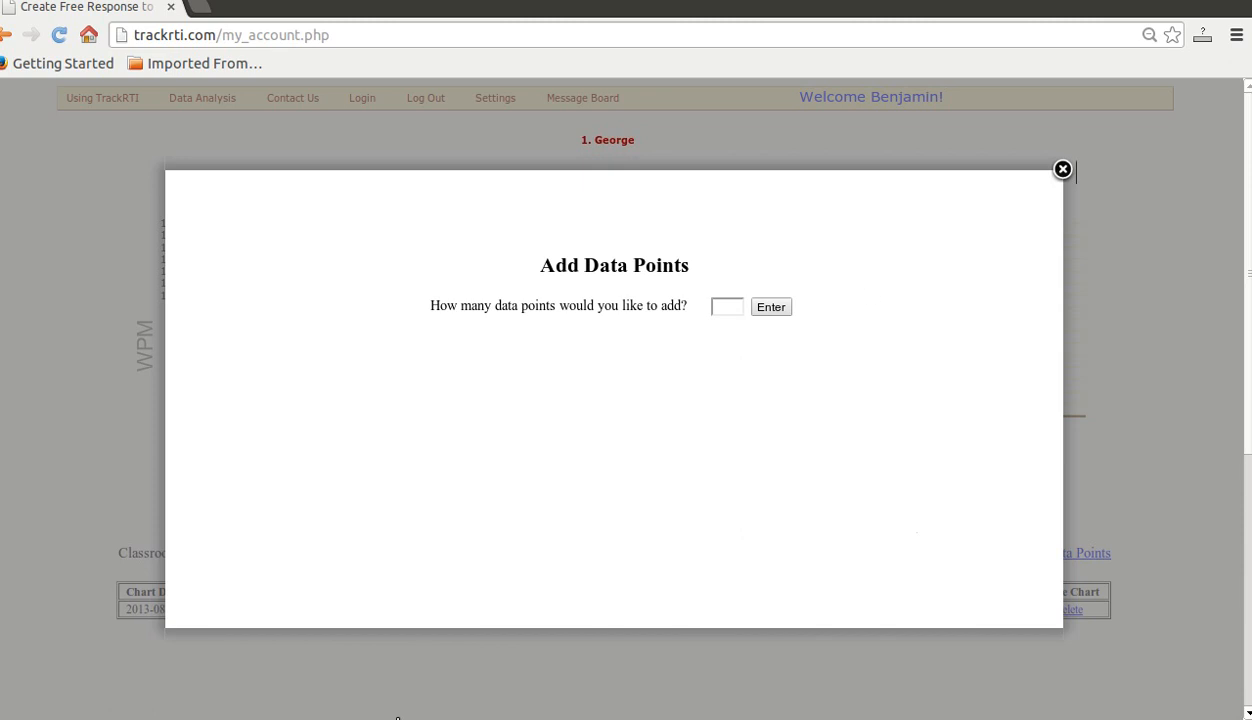
click(1062, 170)
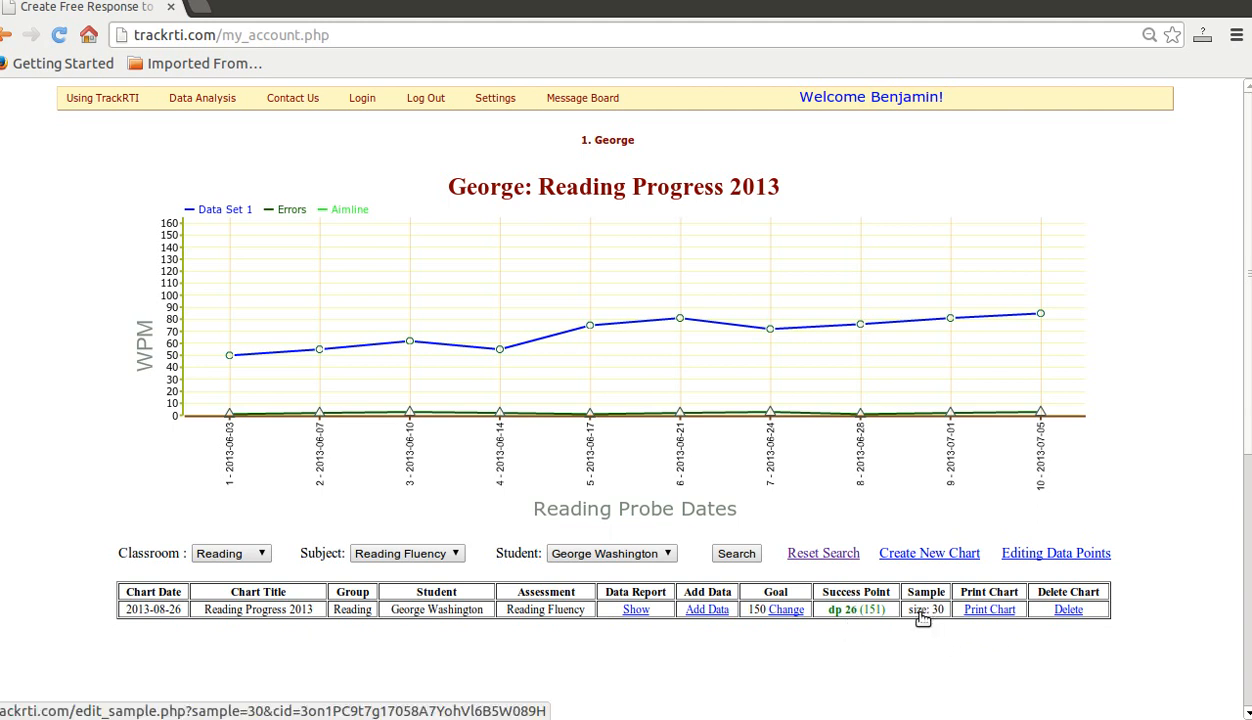
click(990, 610)
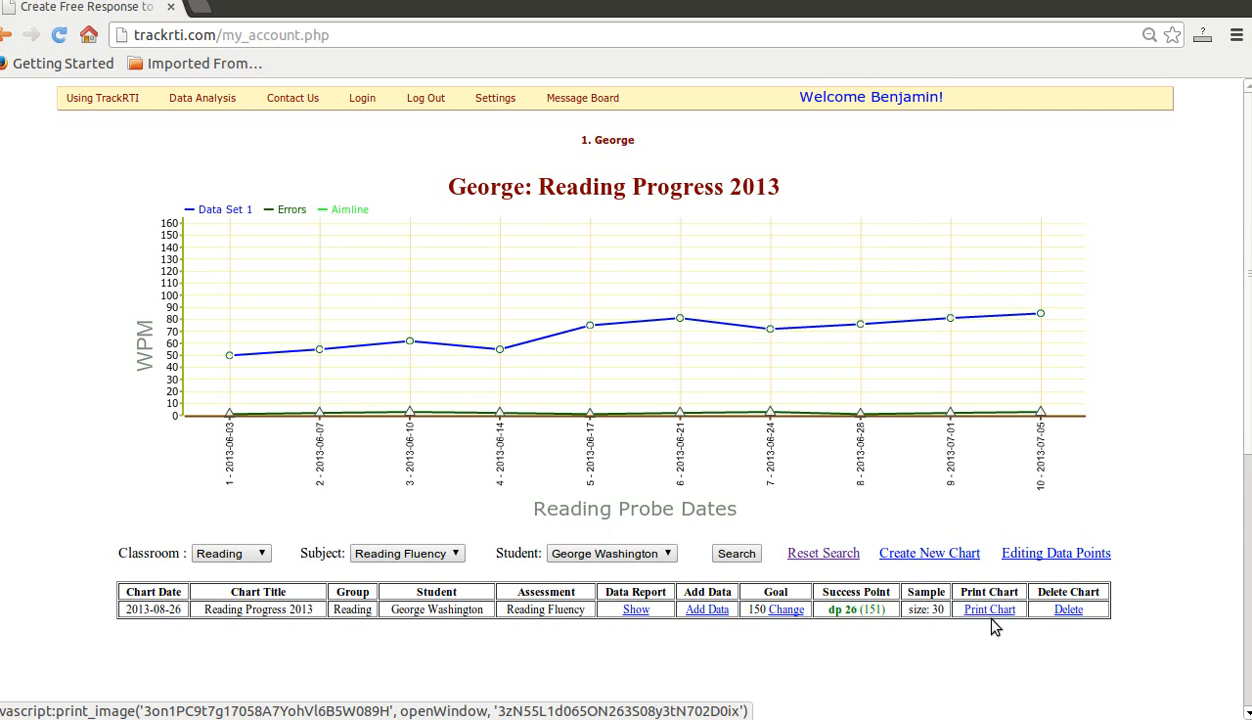
click(633, 188)
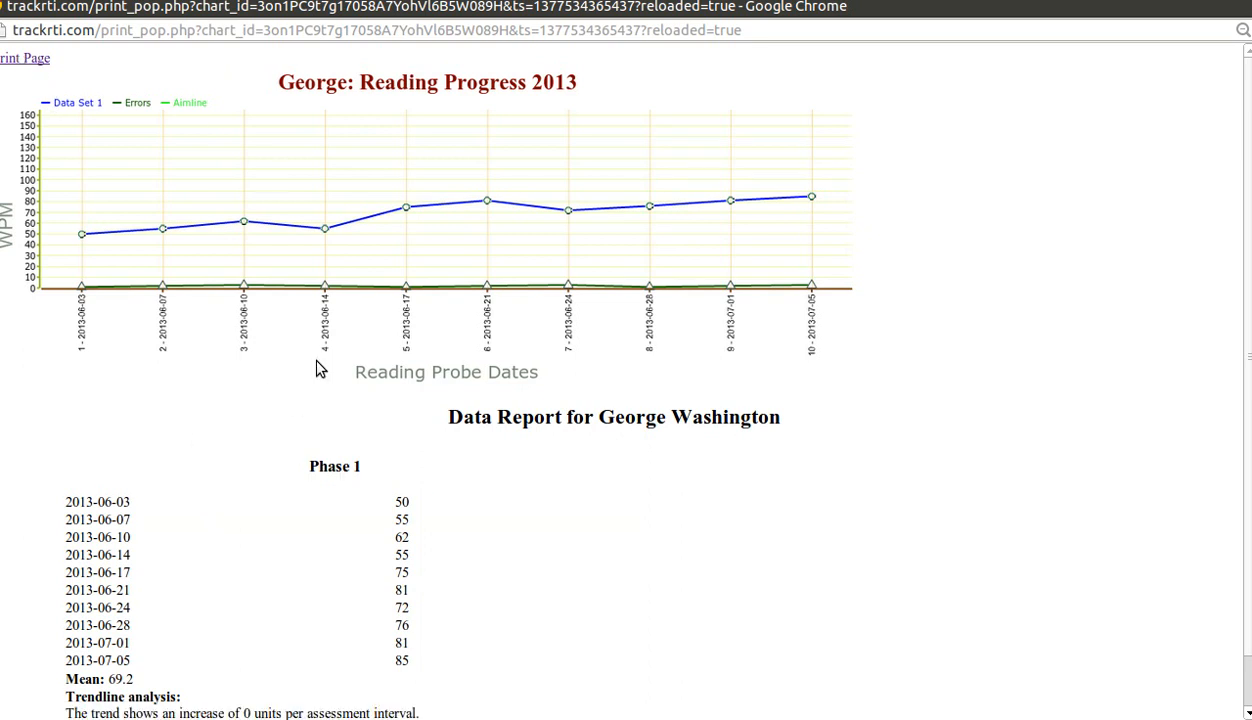
key(ctrl+w)
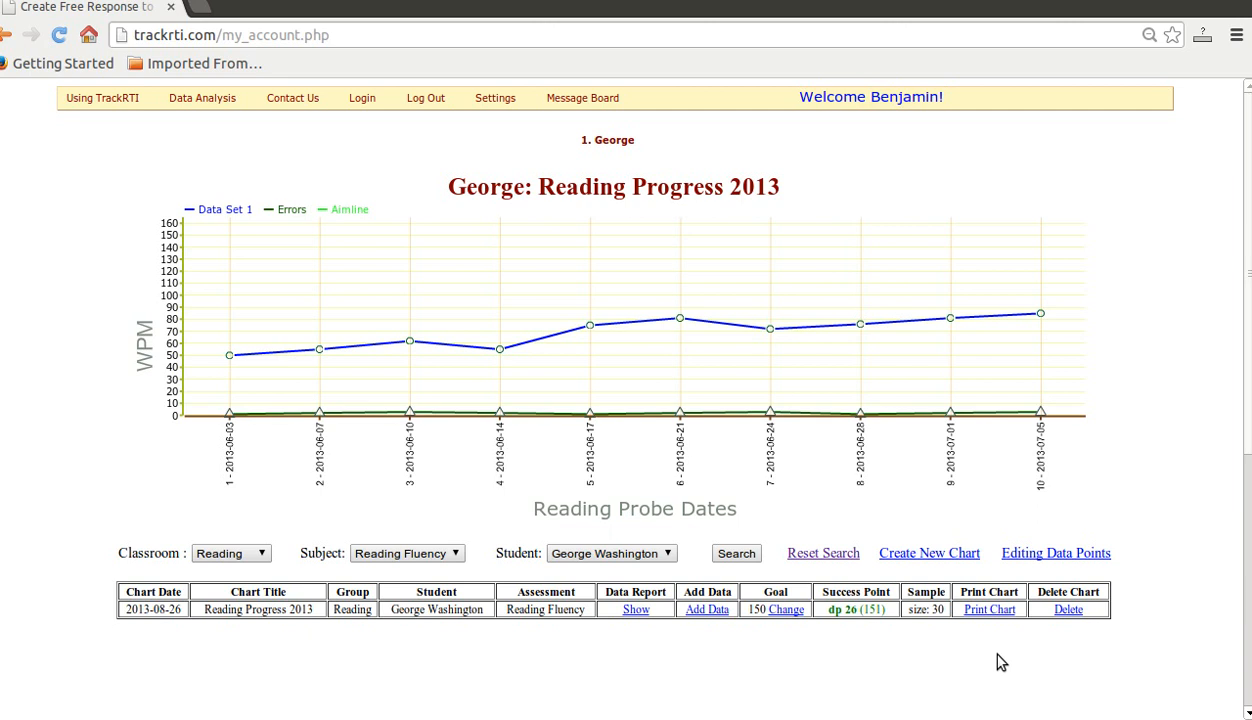
View the deletion confirmation for the Reading Progress 2013 chart and decline it to keep the chart.
click(1068, 611)
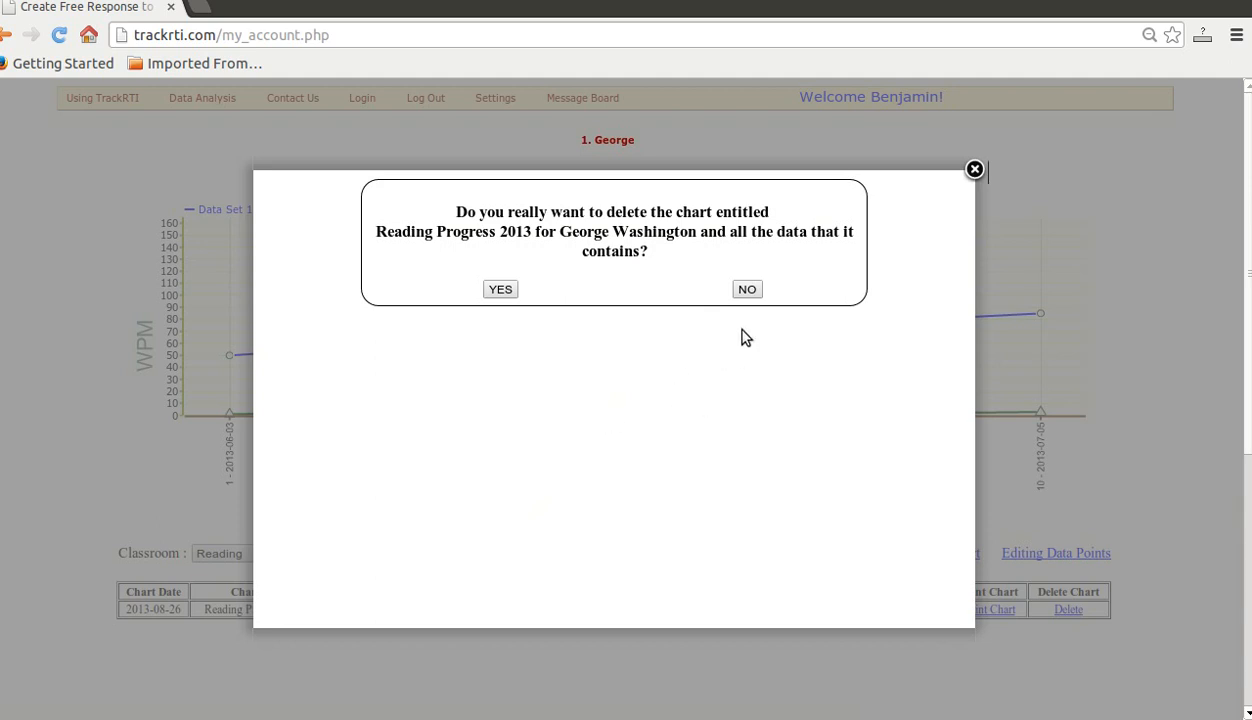
click(745, 289)
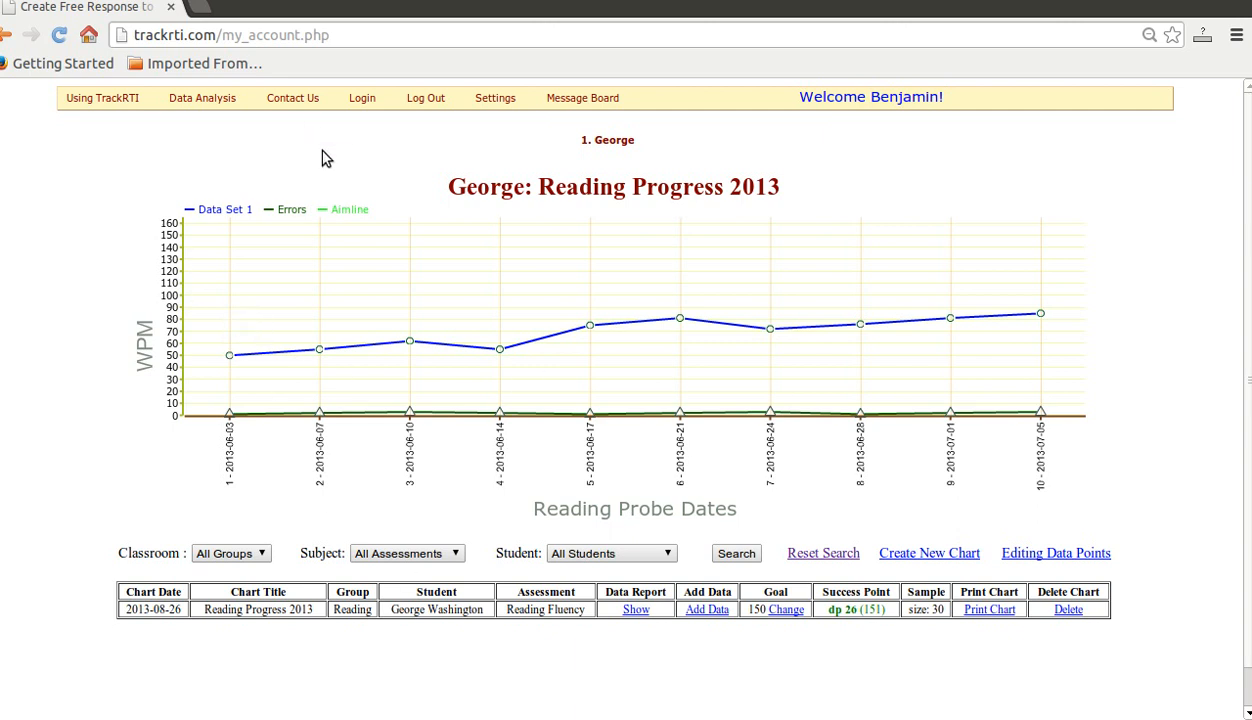
Display the aim line on the Reading Progress 2013 chart, followed by the single trend line with phase changes.
mouse_move(595, 136)
click(628, 140)
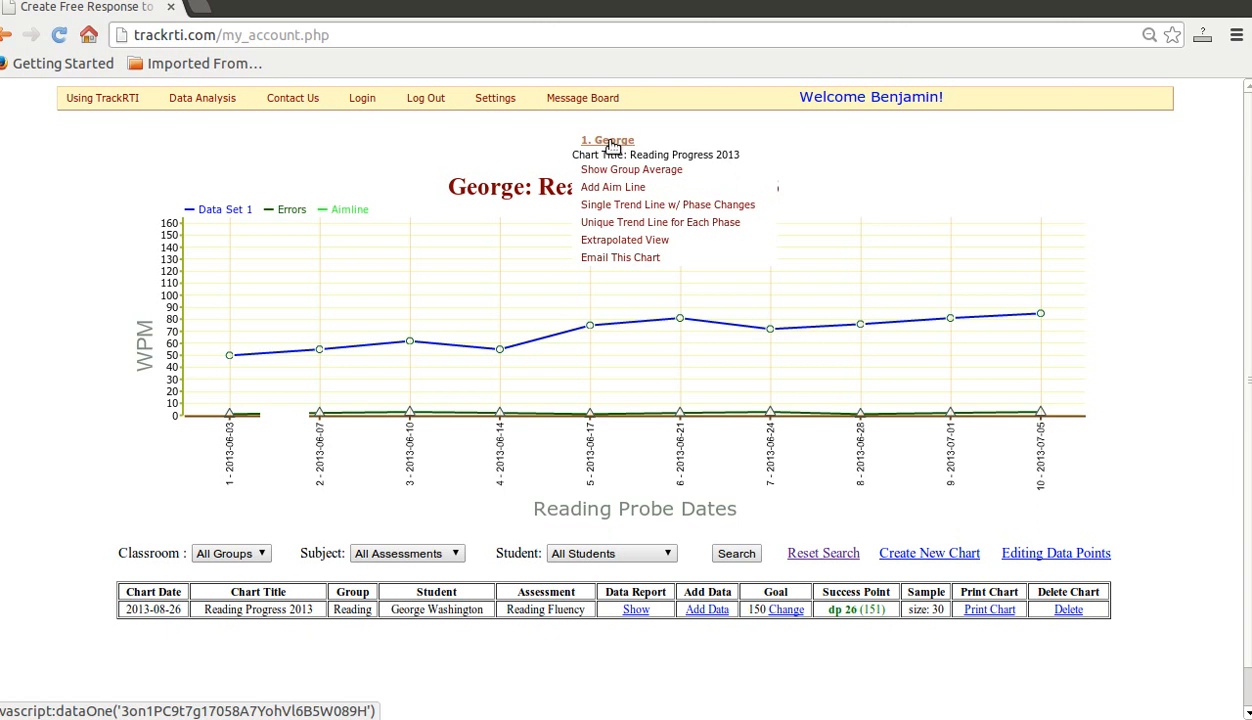
click(608, 189)
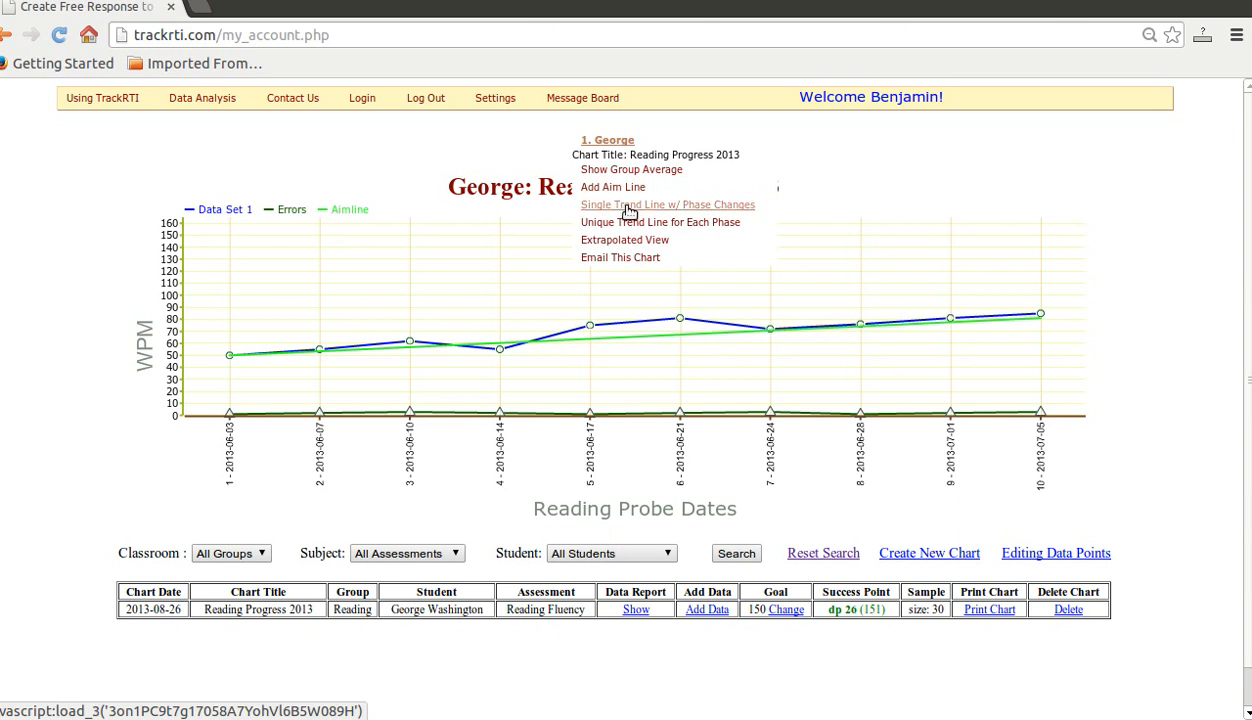
click(636, 210)
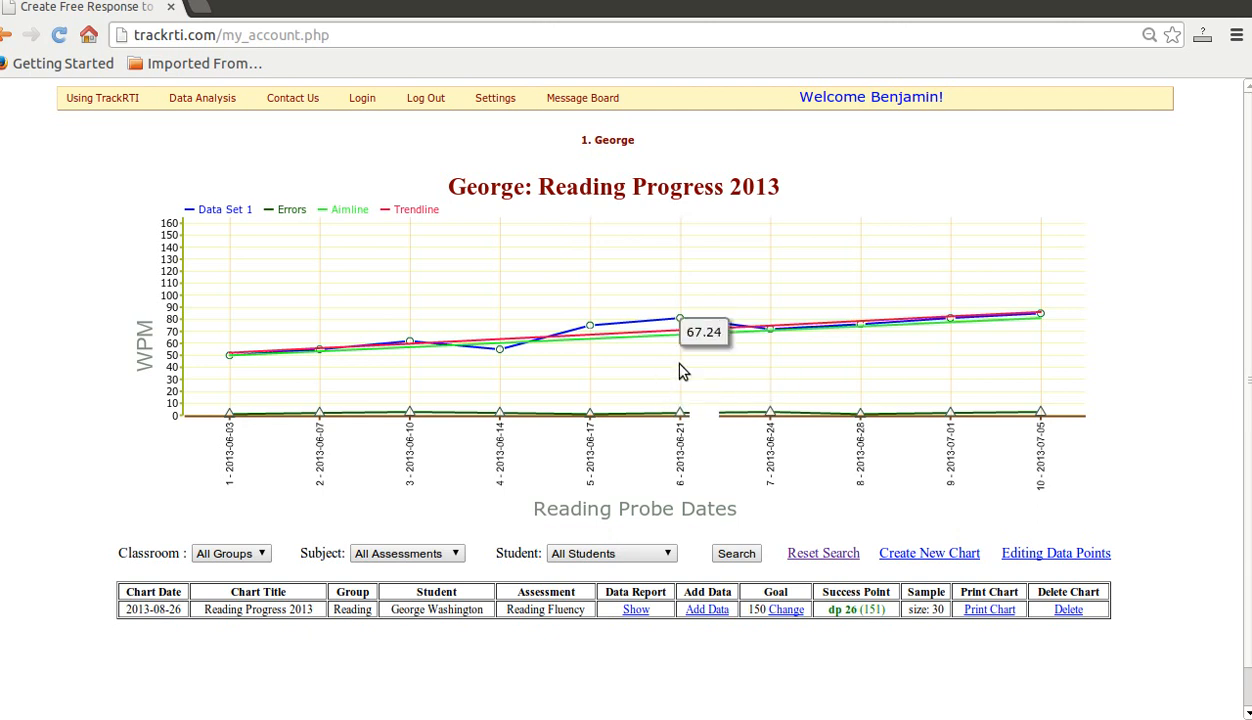
Designate the 2013-06-21 data point on the Reading Progress 2013 chart as a phase change.
mouse_move(682, 322)
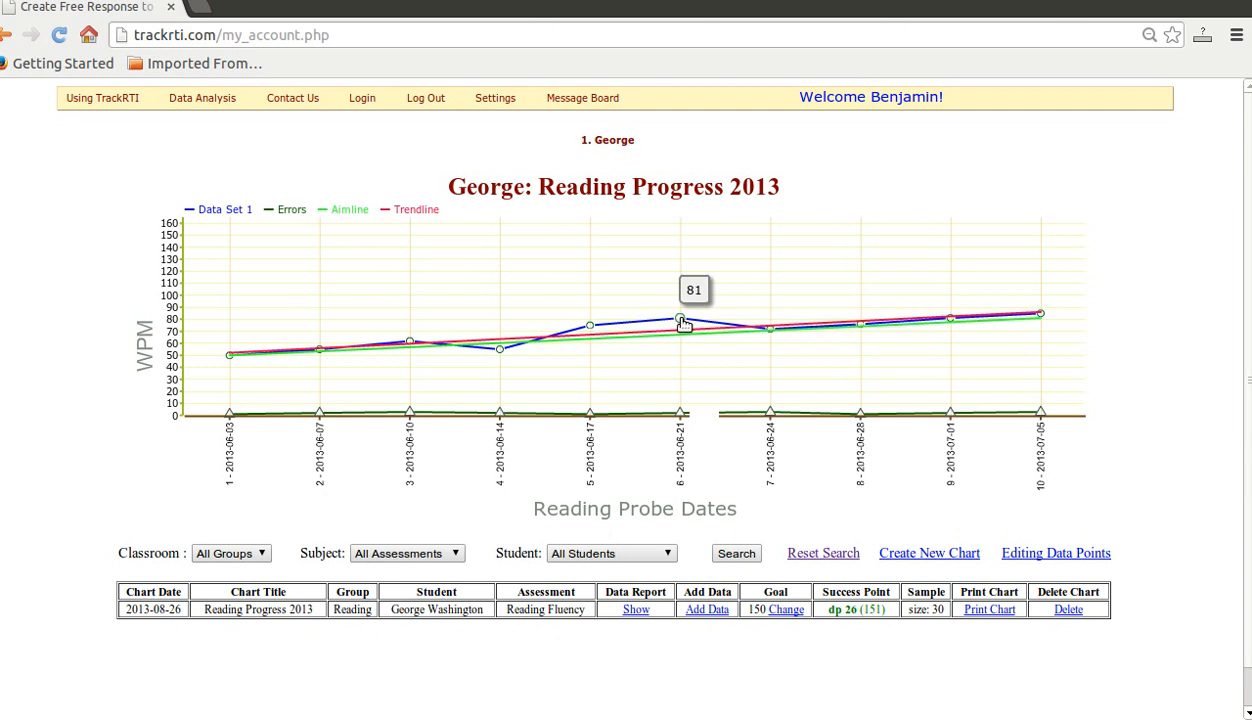
click(681, 321)
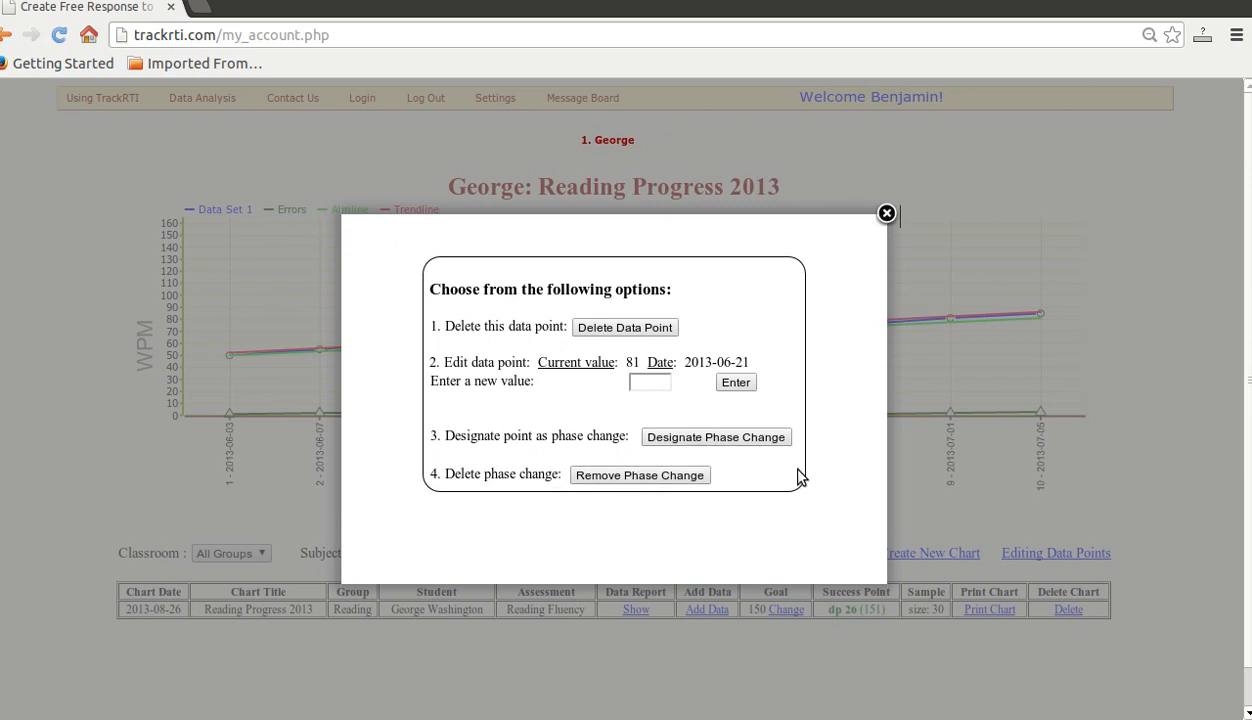
click(701, 472)
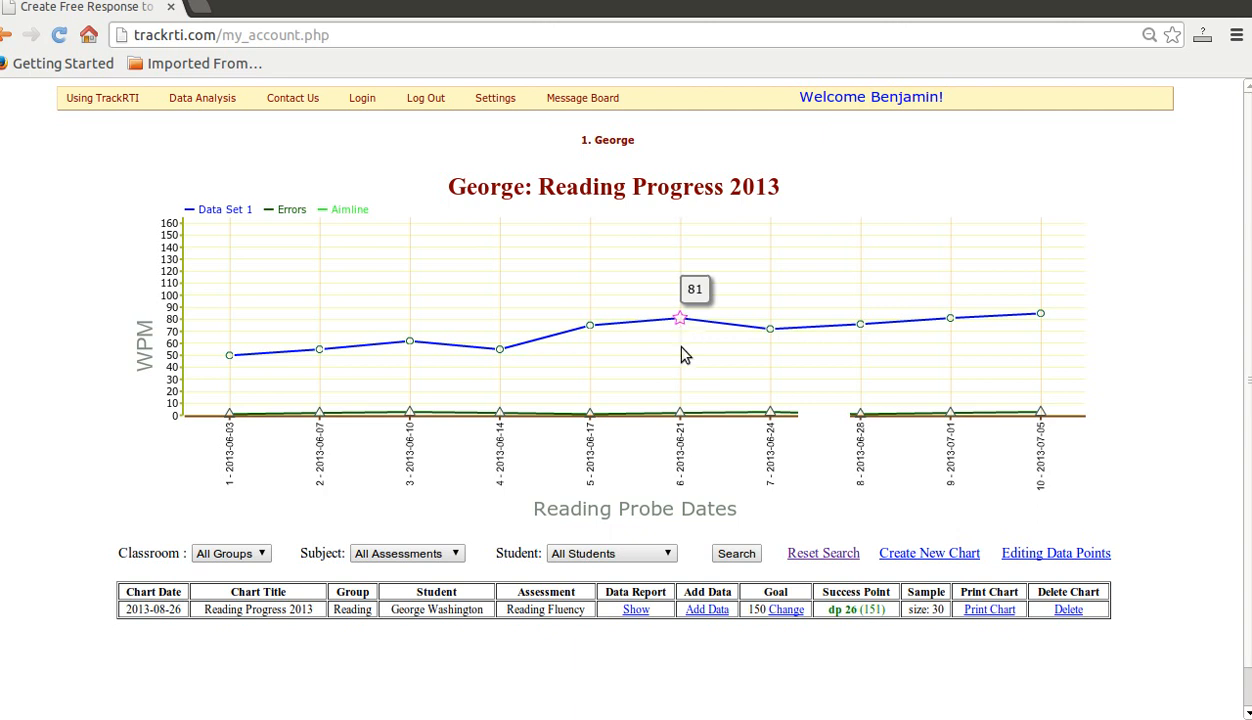
View the chart with a unique trend line for each phase, and in the extrapolated view check the goal-met point.
mouse_move(607, 140)
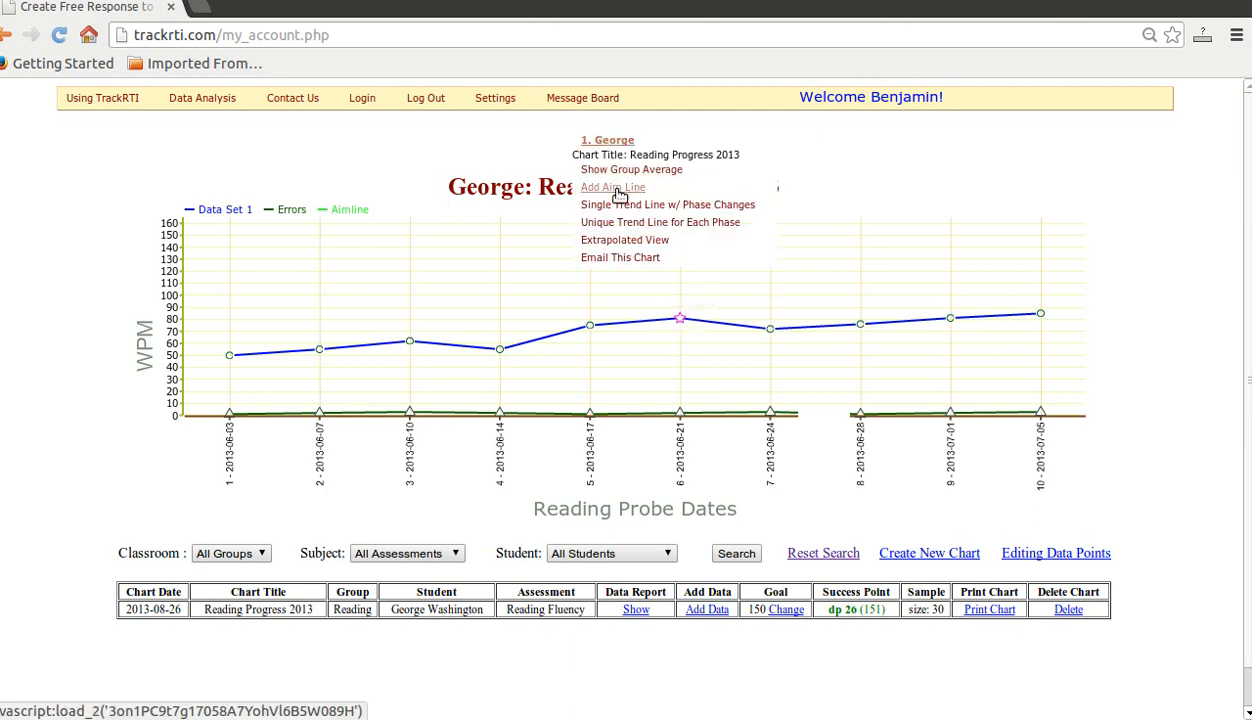
click(641, 228)
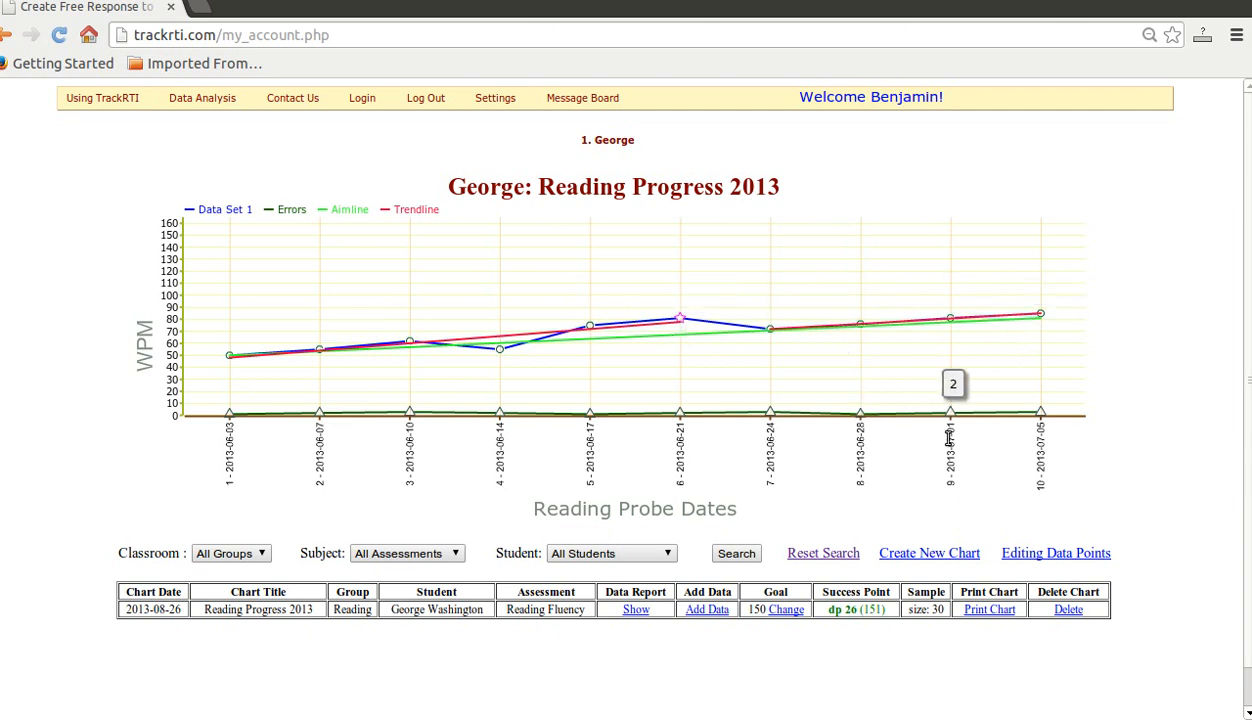
mouse_move(611, 144)
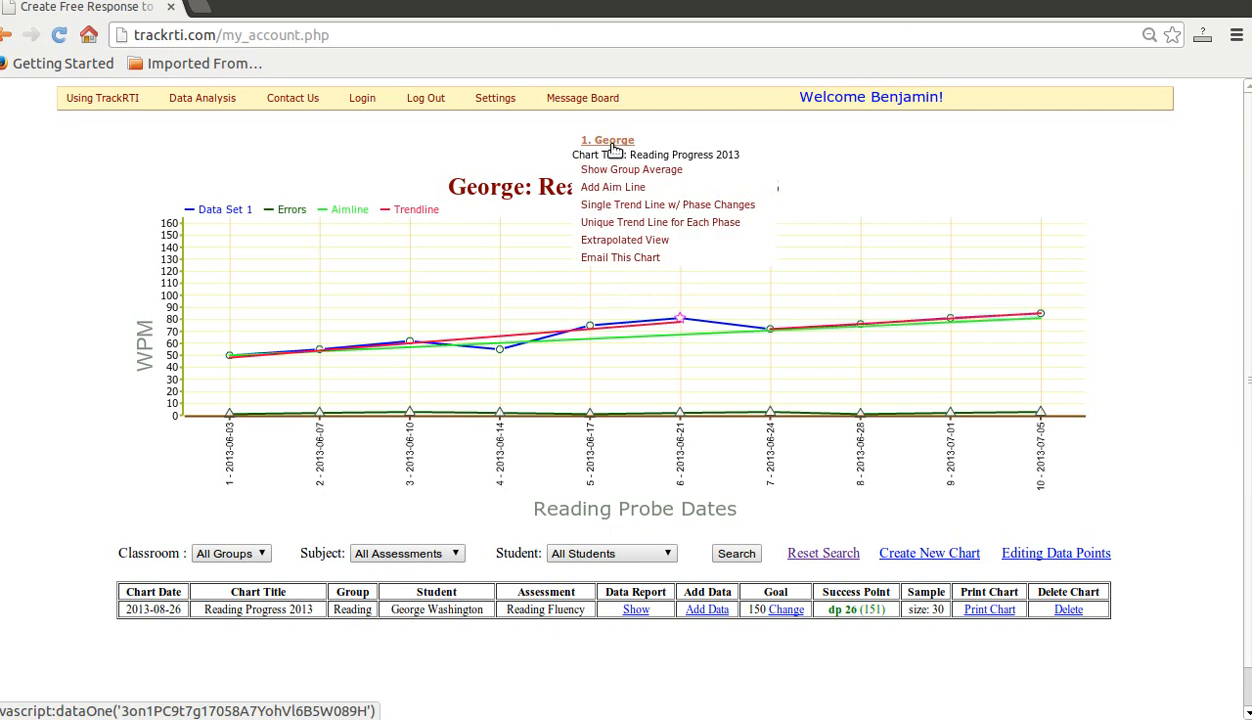
click(612, 248)
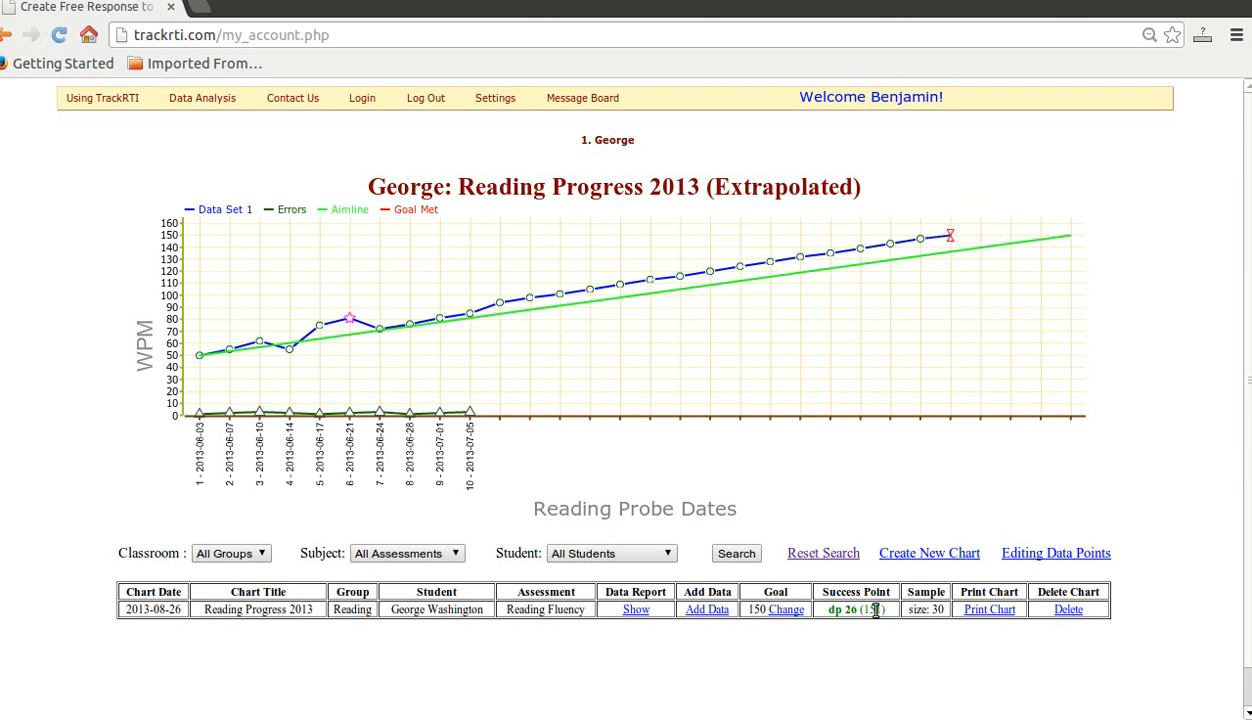
mouse_move(950, 245)
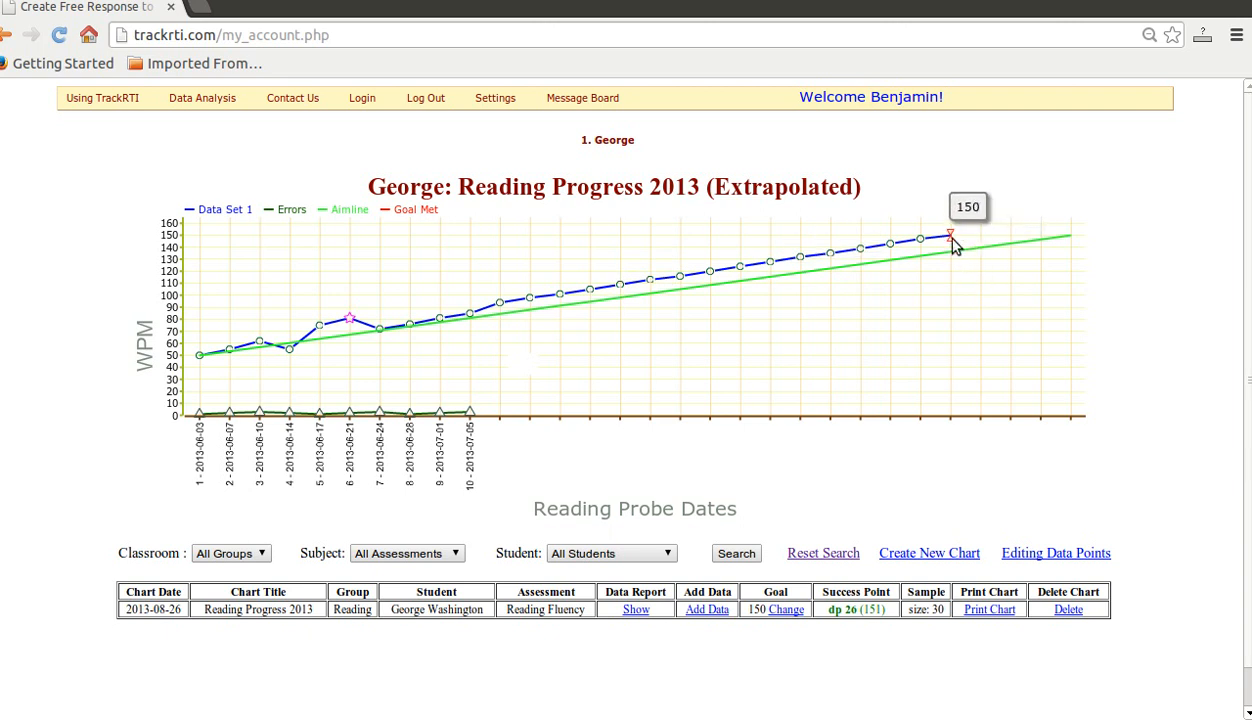
Set the student's goal for the Reading Progress 2013 chart to 165.
click(784, 611)
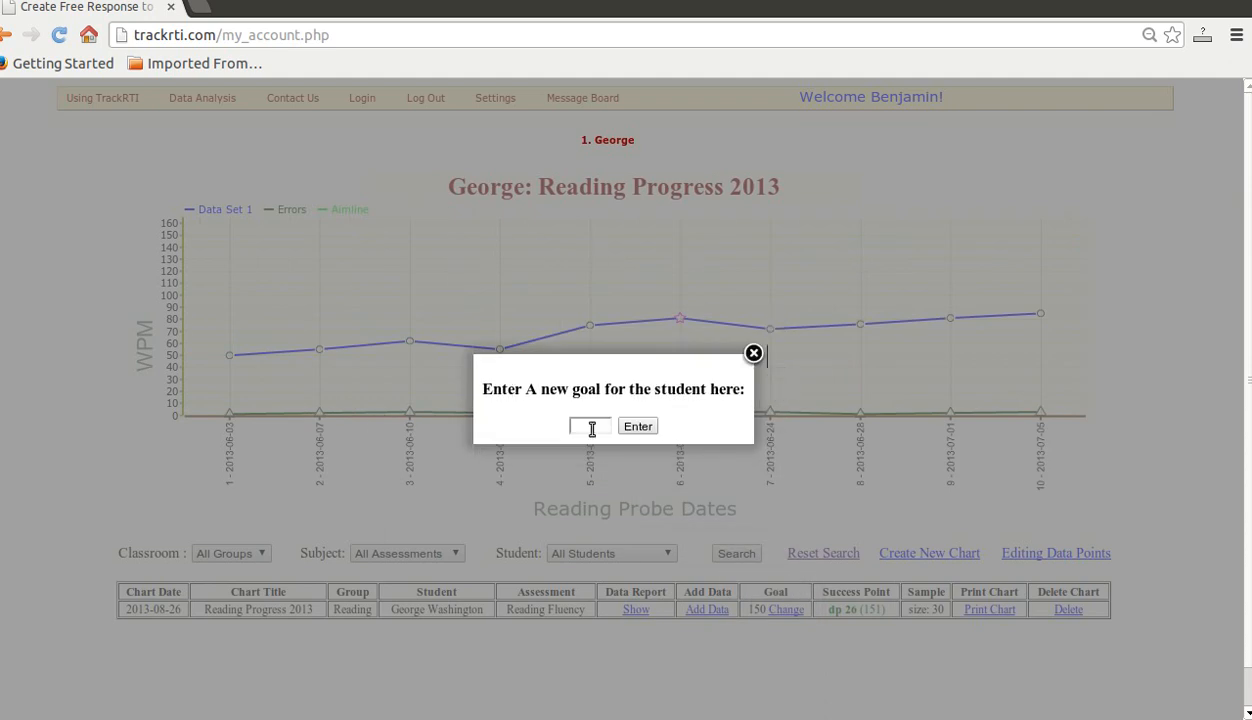
click(592, 426)
click(633, 429)
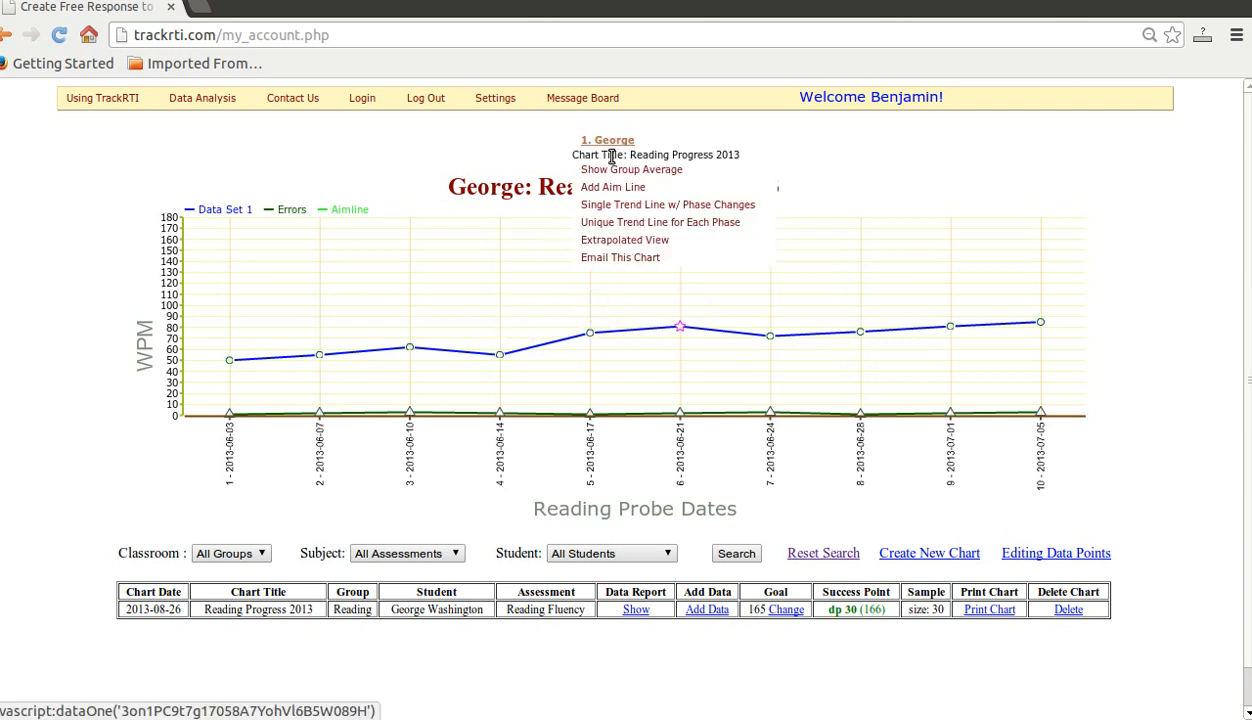
Display the unique trend lines for each phase against the new goal, and switch the chart to its aim line view.
mouse_move(614, 147)
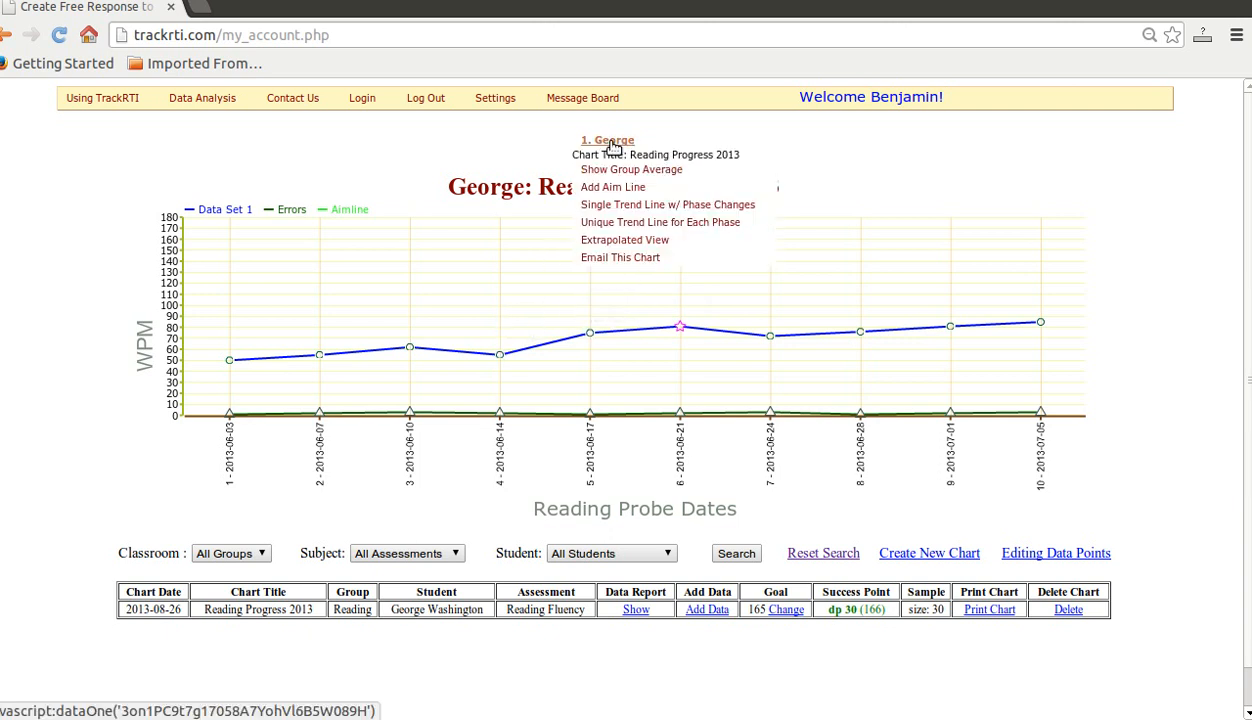
click(638, 228)
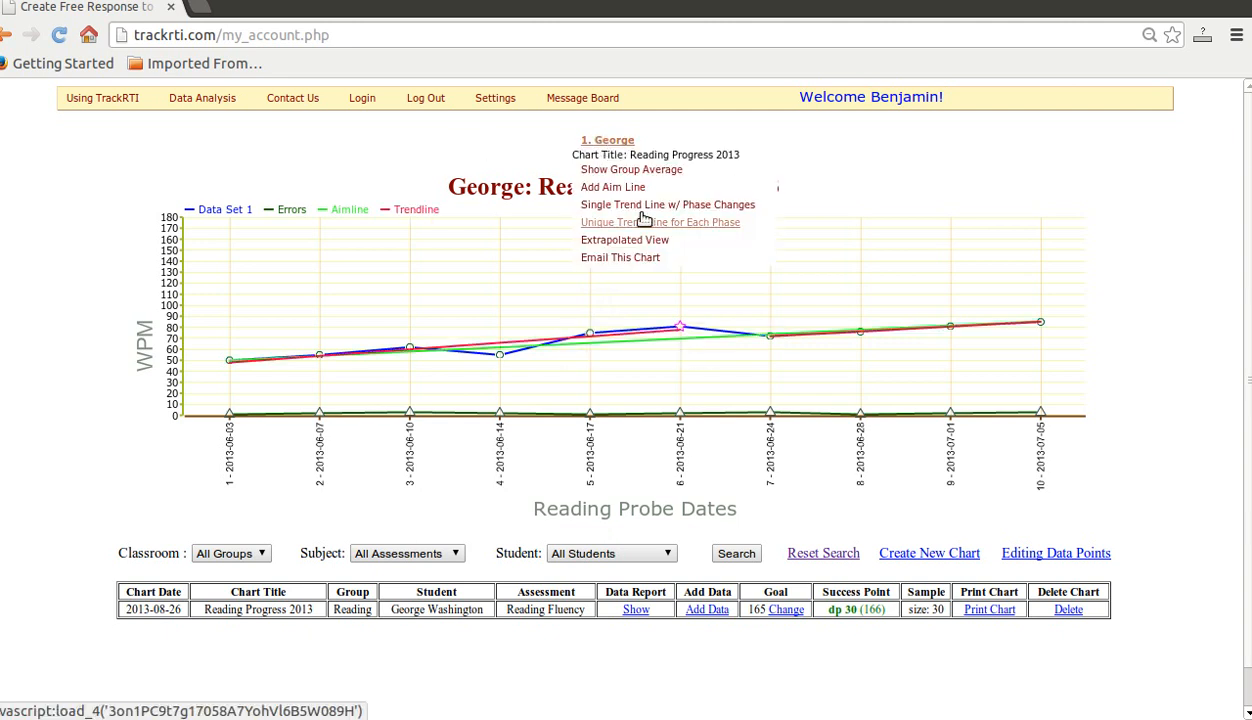
click(616, 190)
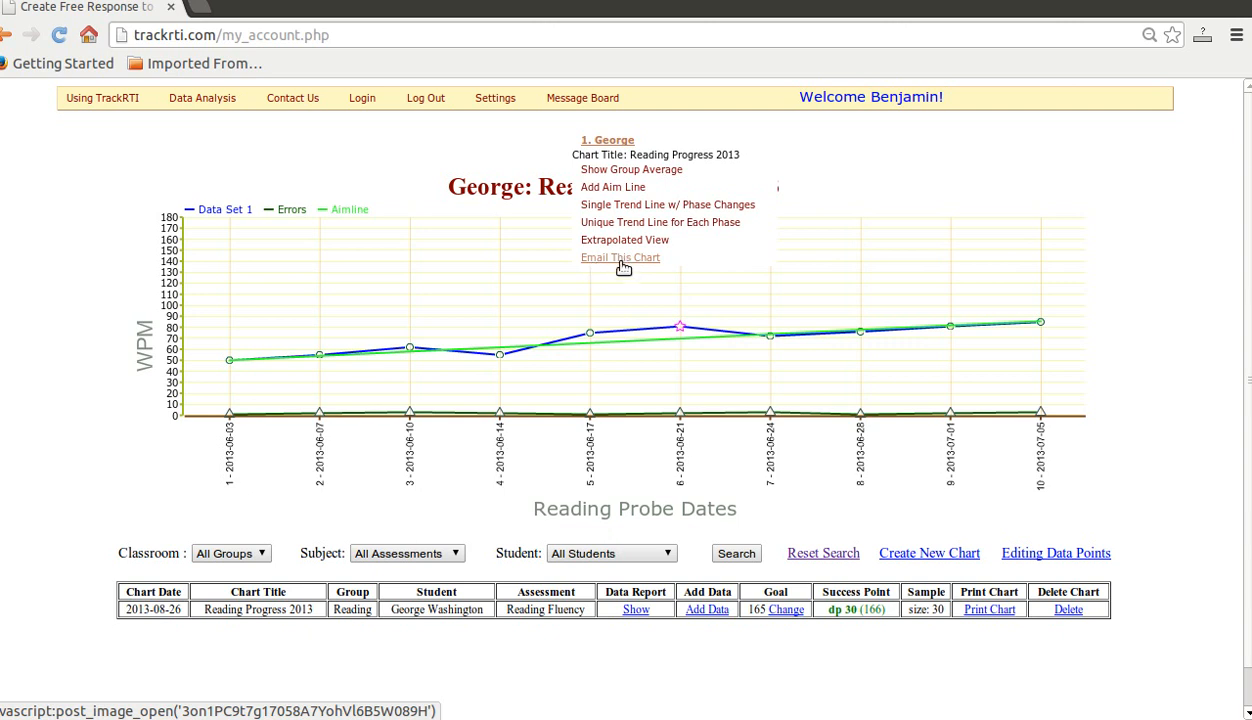
Email the chart to the recipient's address with the subject "Test" and the message "Test", and close the email window.
click(624, 262)
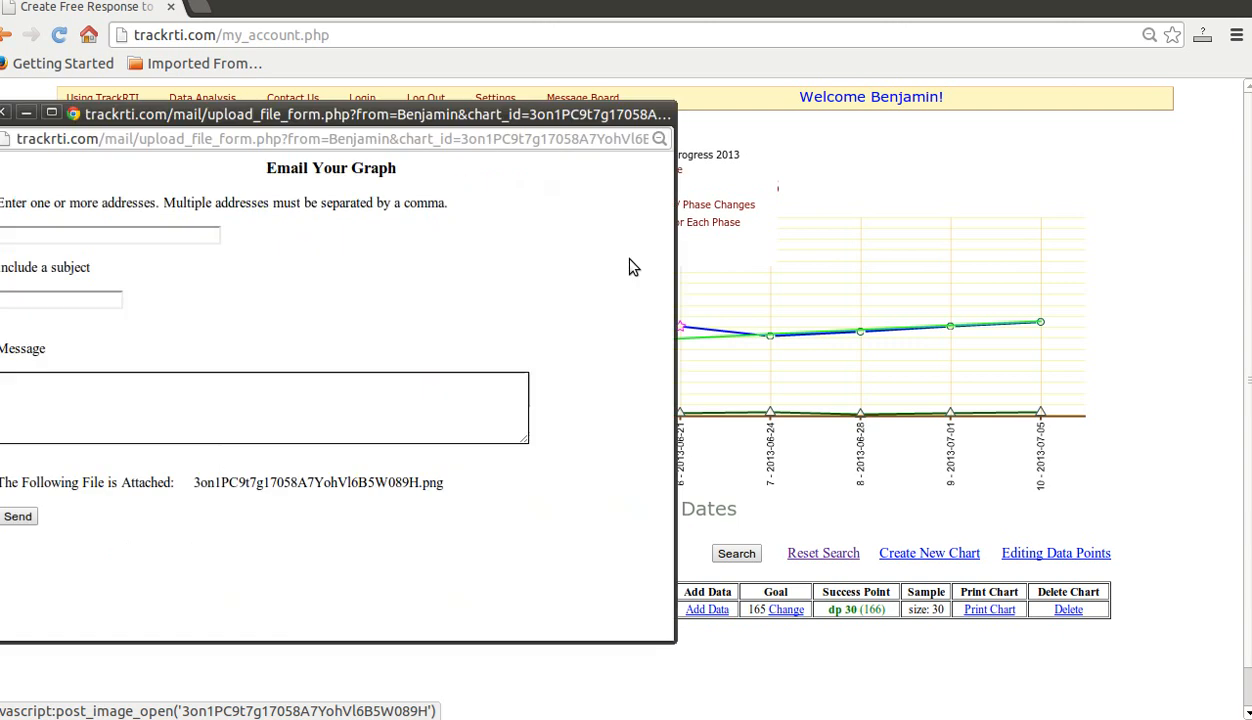
drag(297, 122, 573, 108)
click(411, 220)
click(400, 242)
click(343, 283)
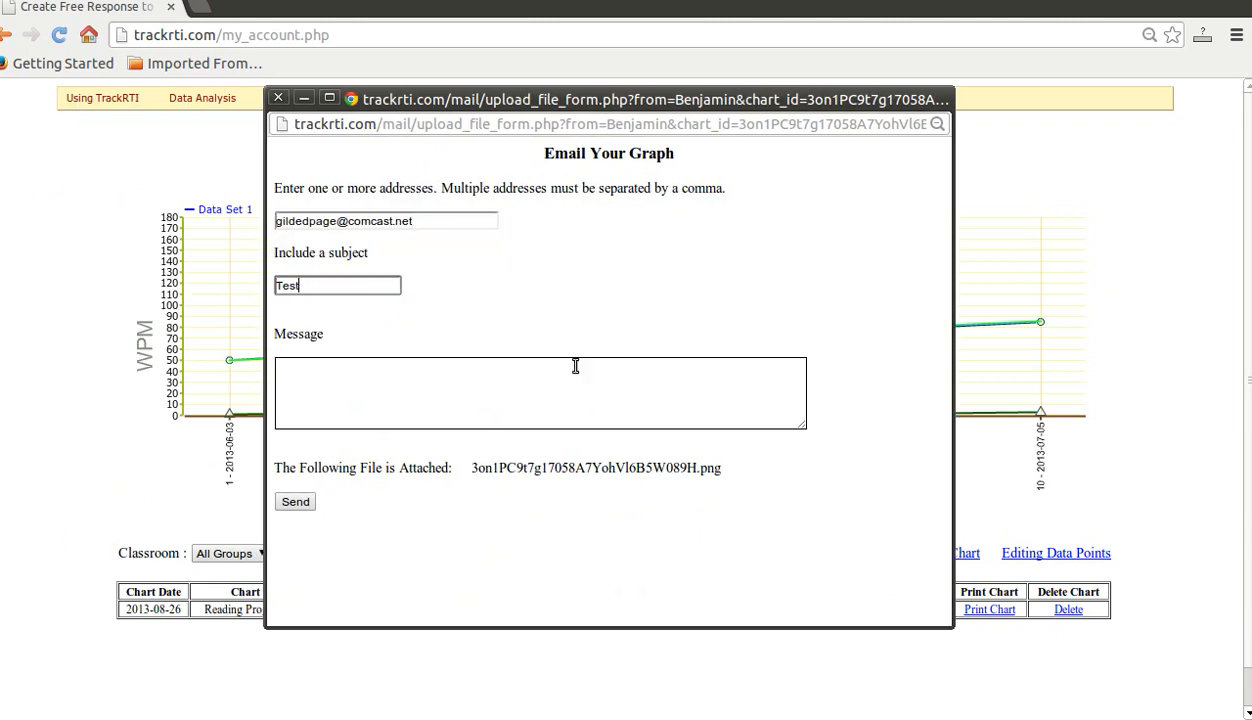
click(579, 373)
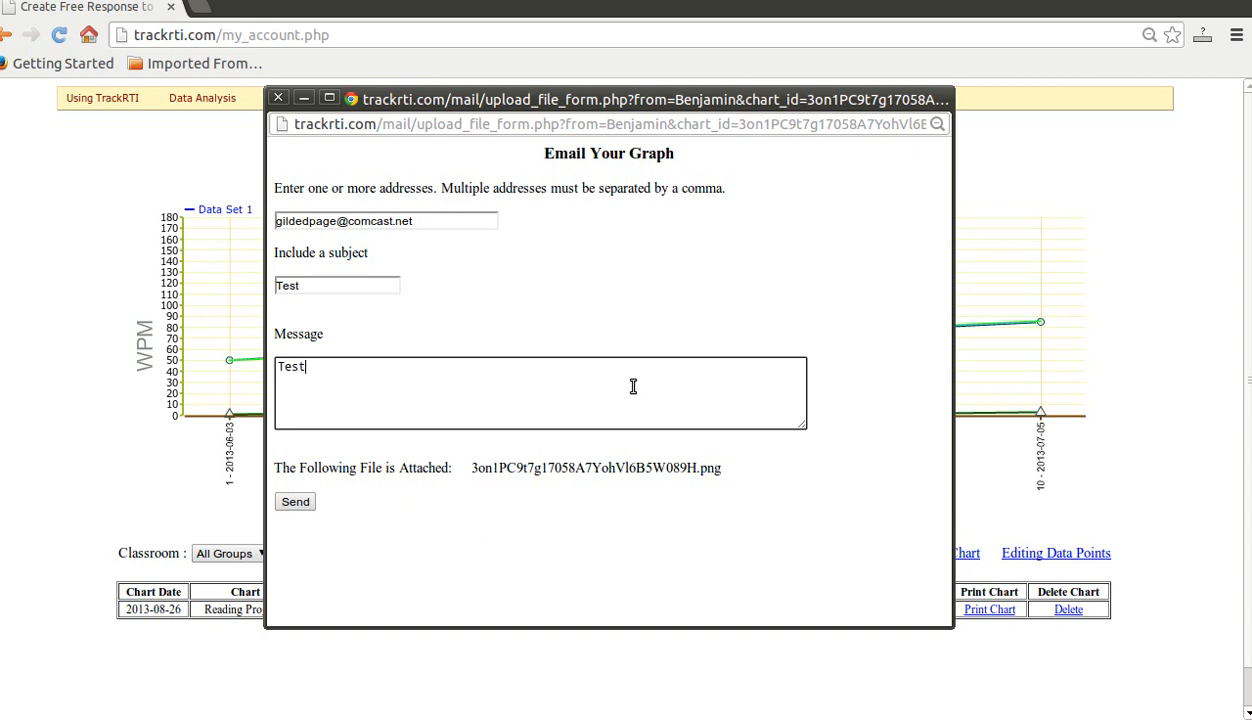
click(309, 509)
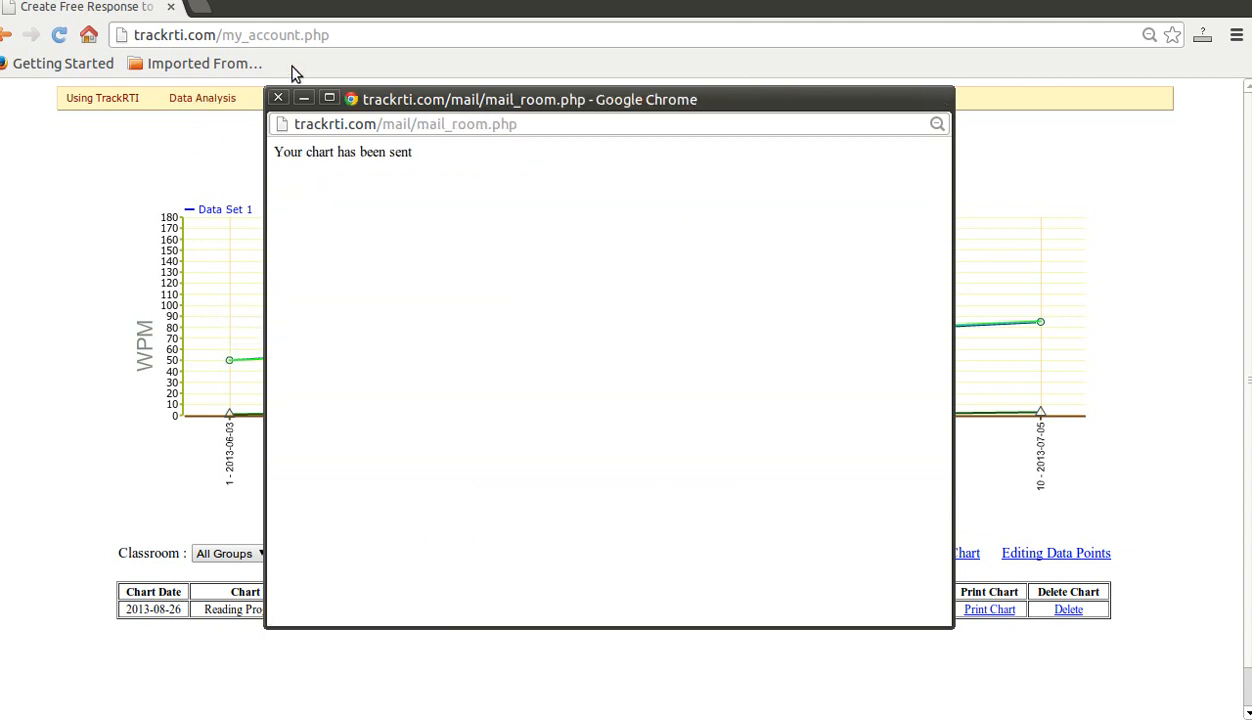
click(278, 97)
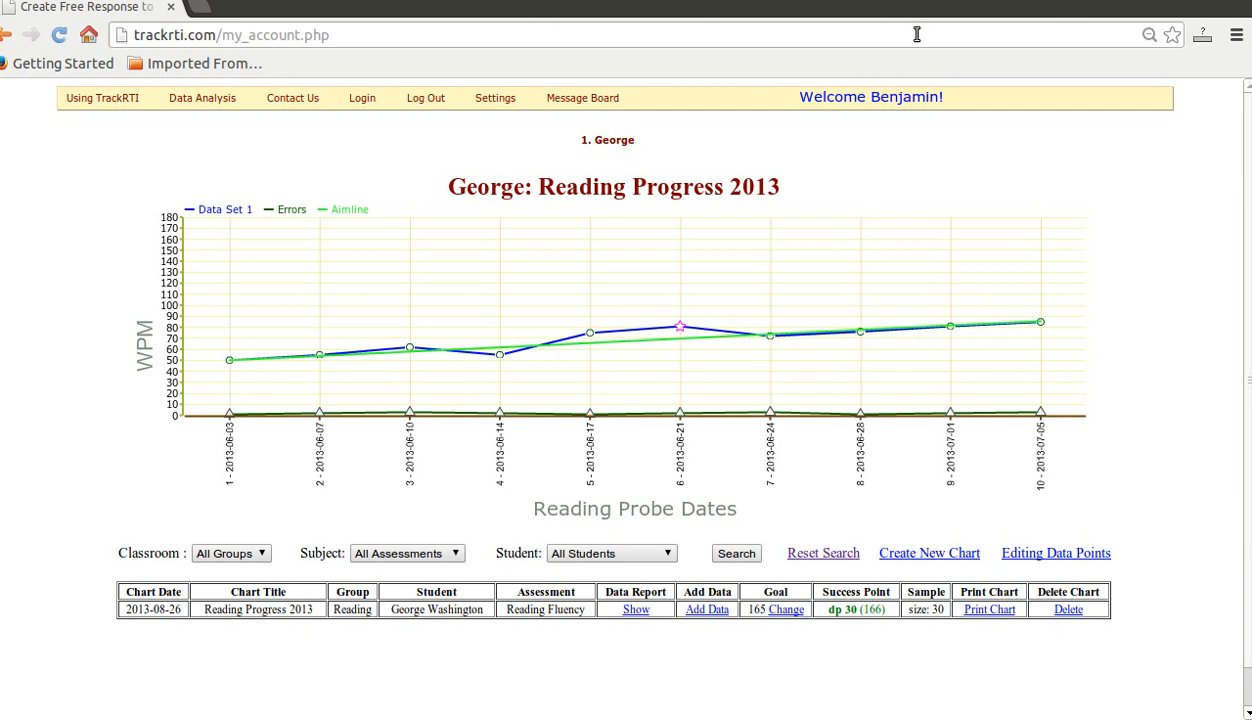
click(899, 1)
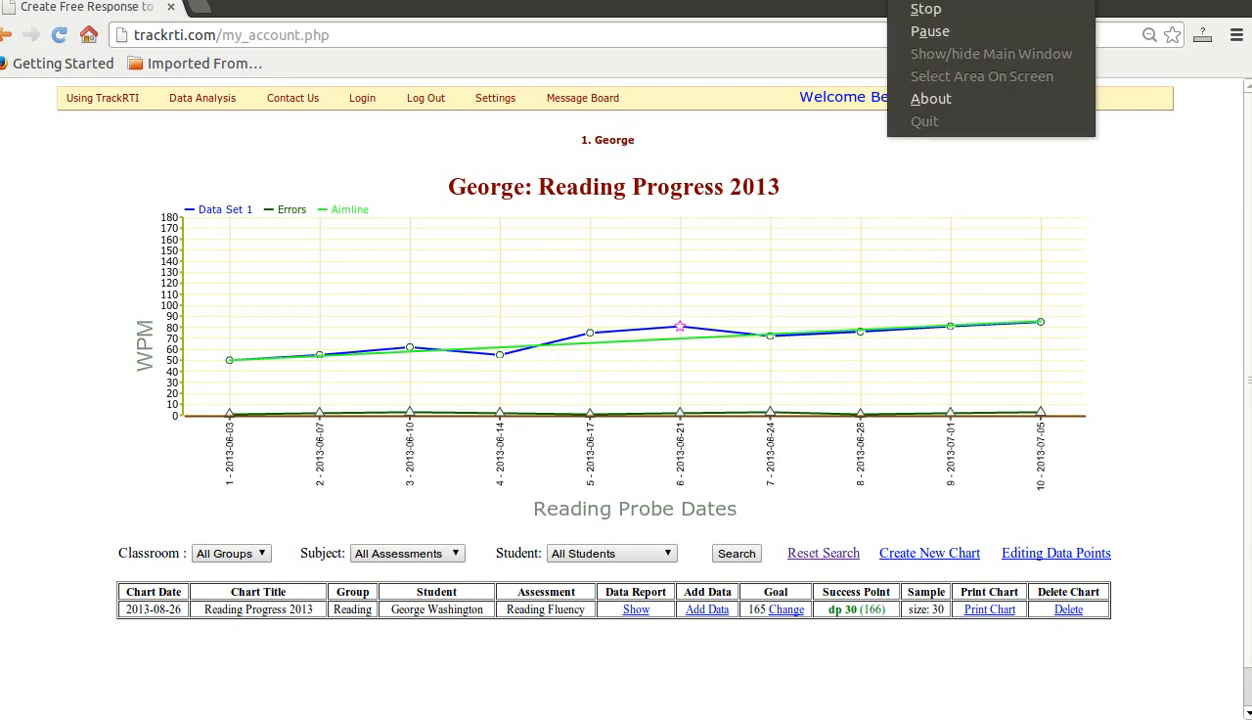
click(930, 33)
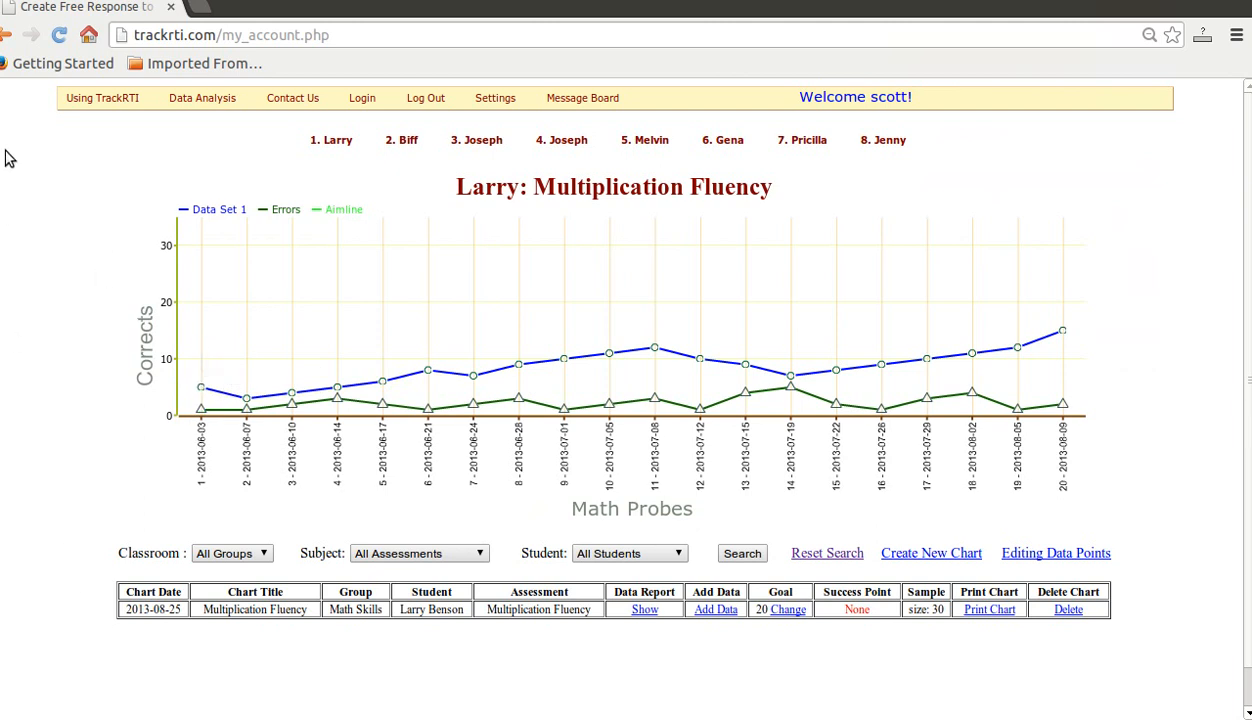
Switch to the mail client, open the newest "Test" message from TrackRTI Charts, view its attached chart and close it.
click(5, 530)
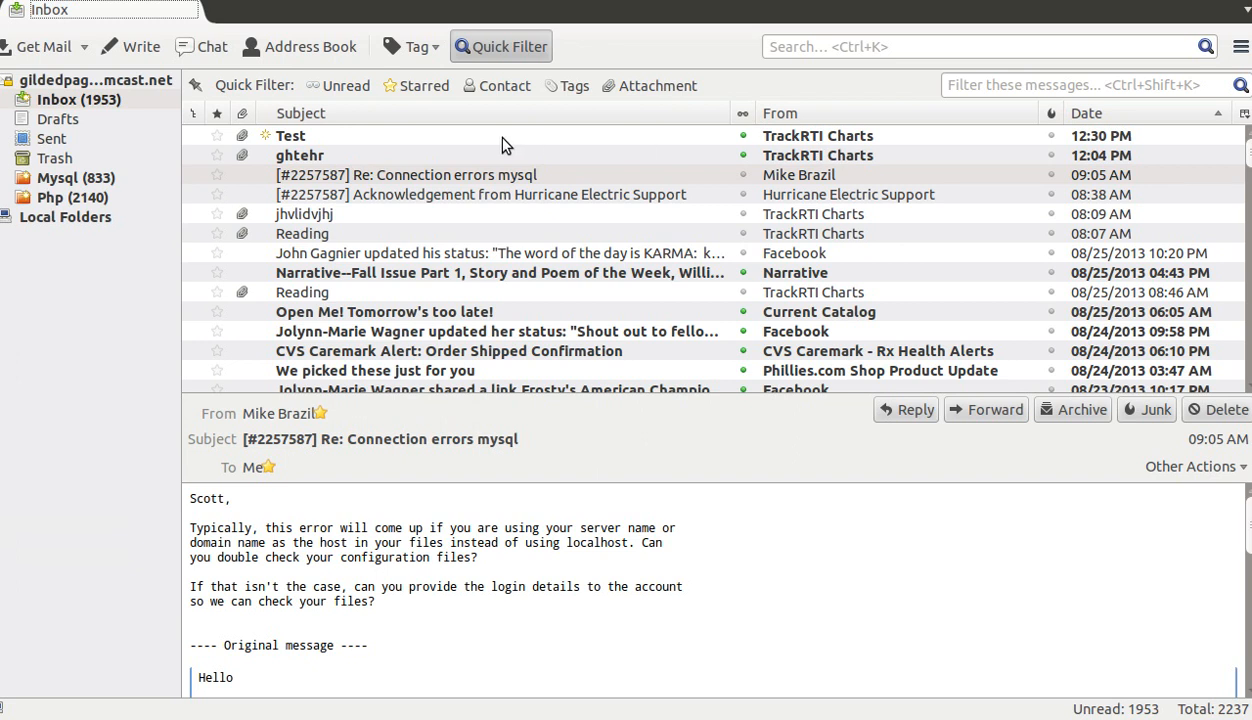
double_click(305, 135)
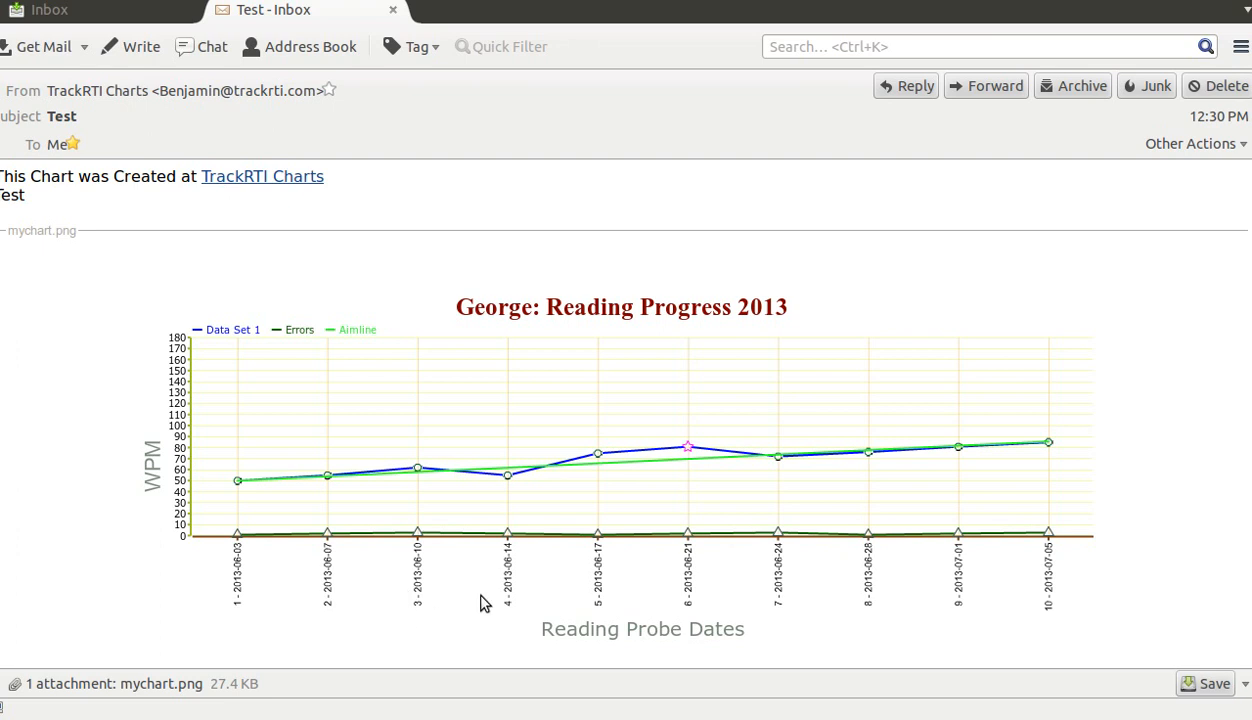
click(393, 11)
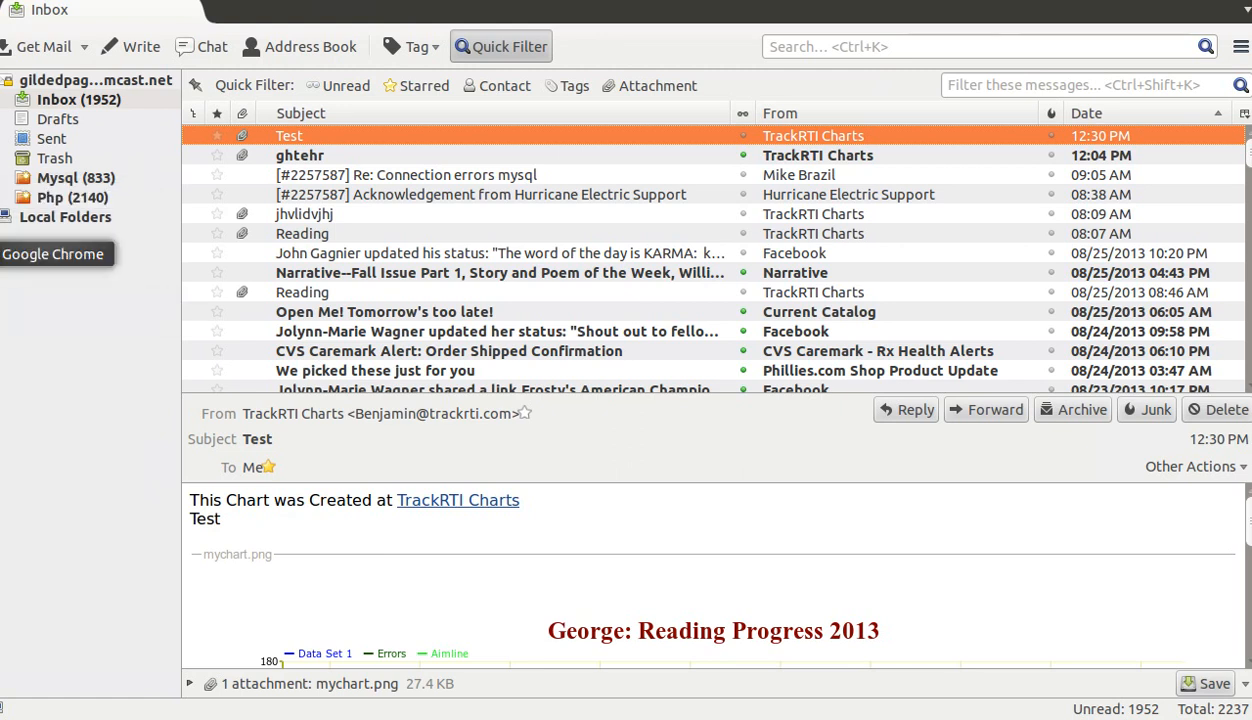
Switch back to Google Chrome and set the number of names that appear above the chart to 5 in the account settings.
click(5, 254)
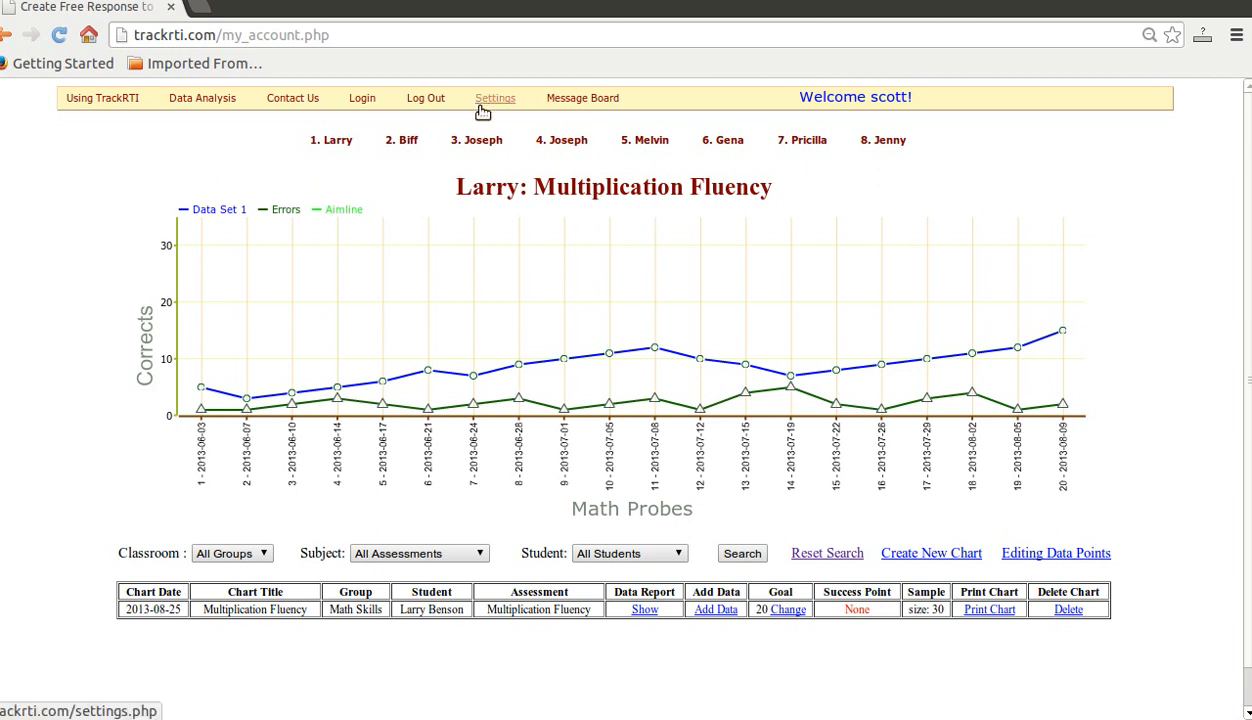
mouse_move(597, 137)
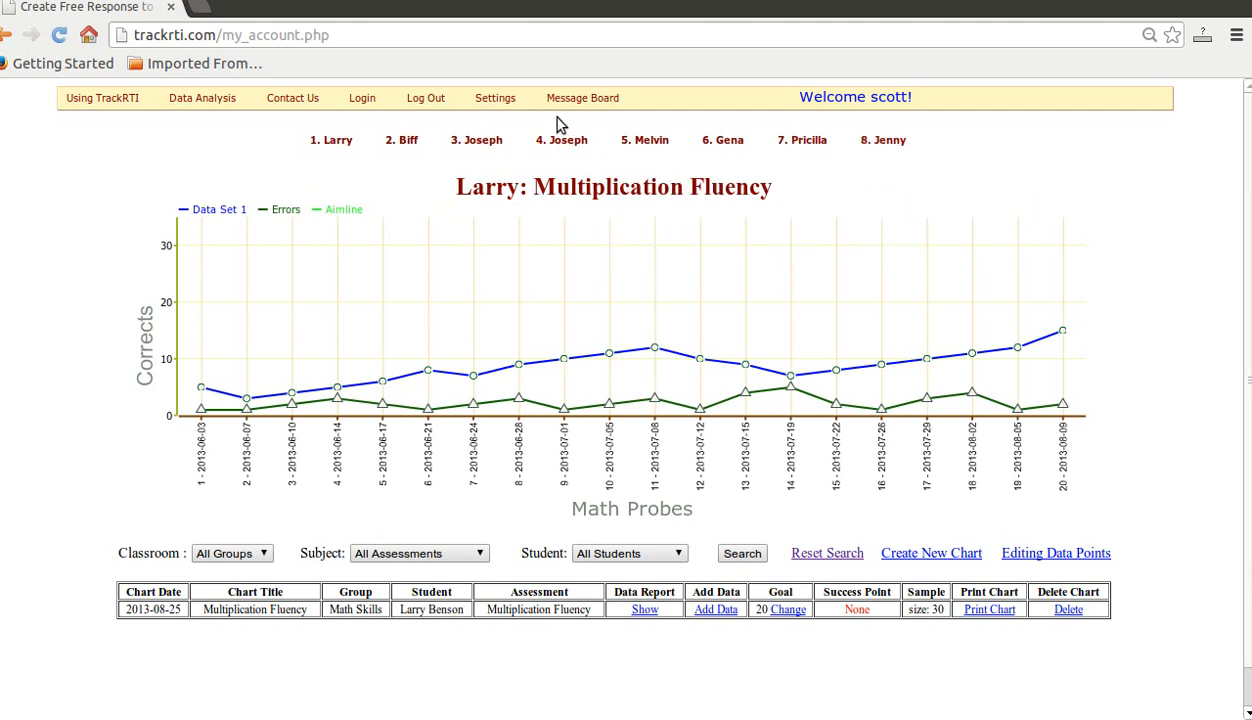
click(493, 104)
click(197, 237)
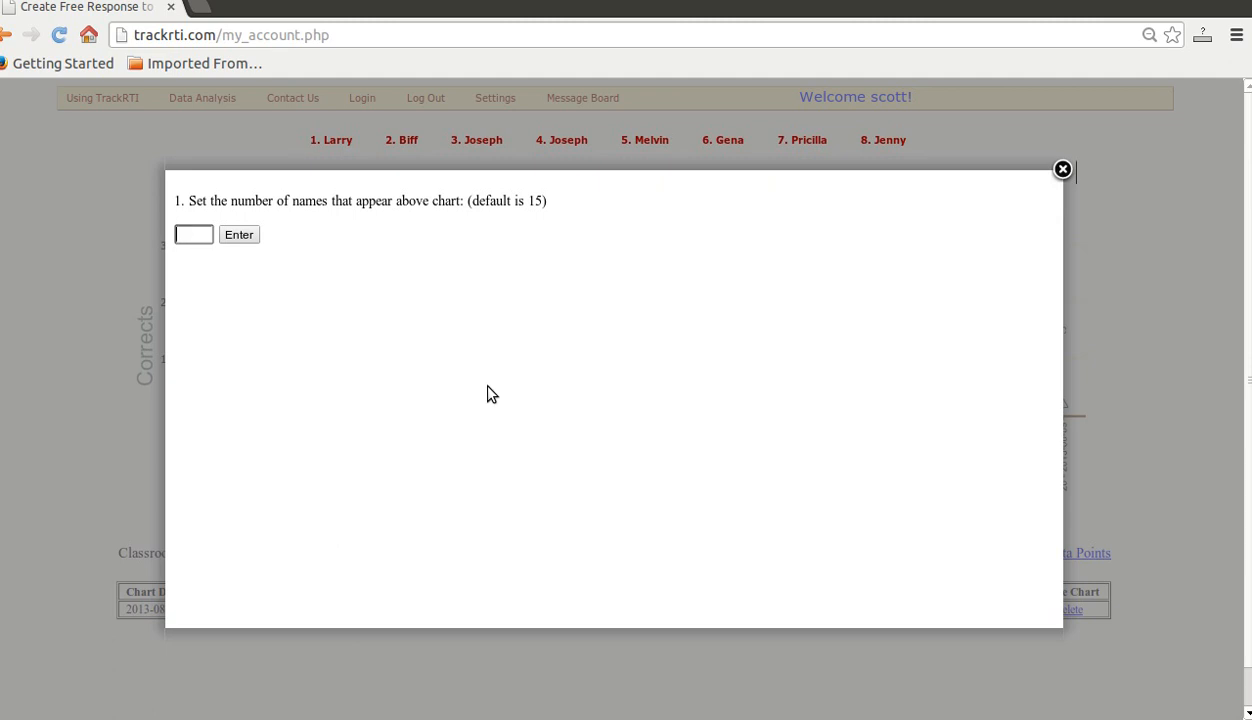
click(199, 230)
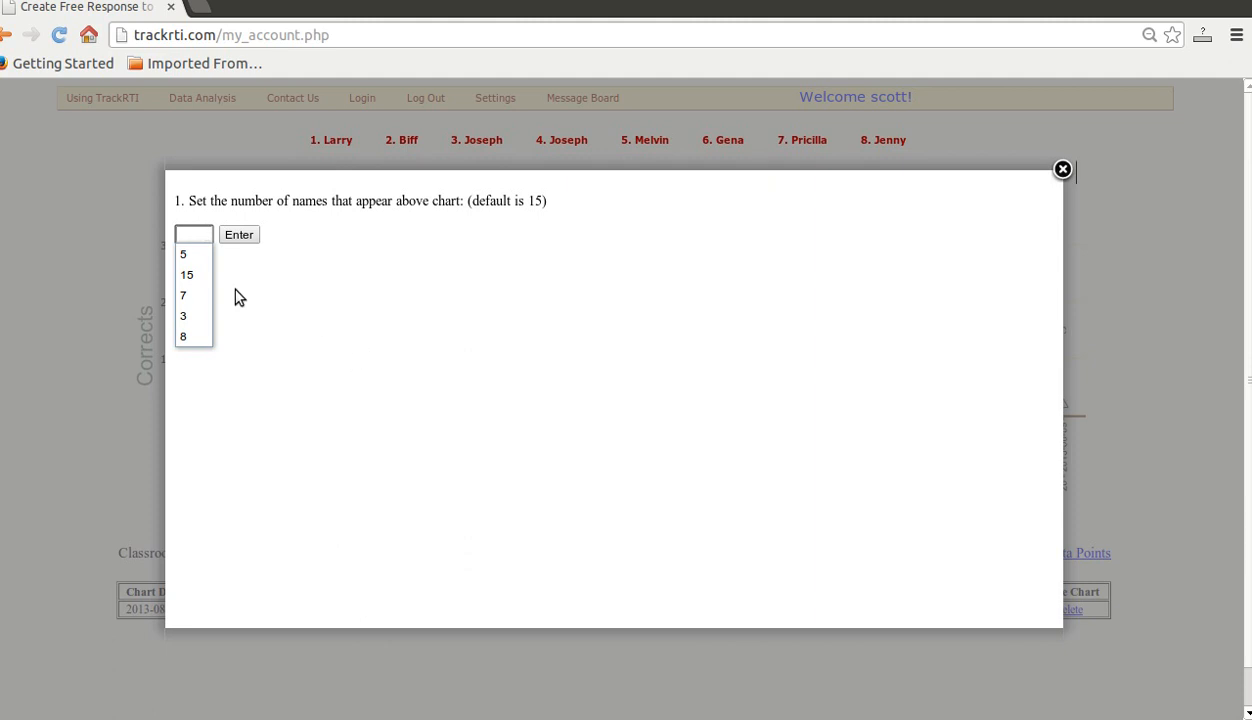
click(195, 255)
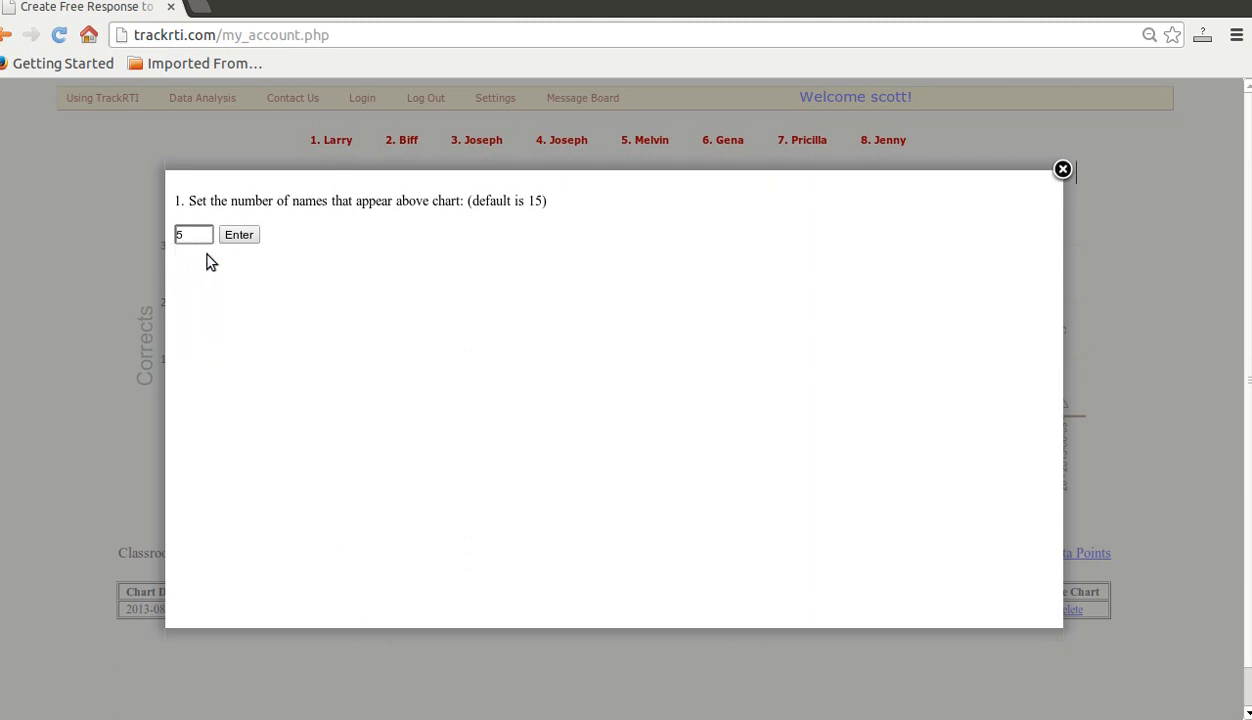
click(236, 236)
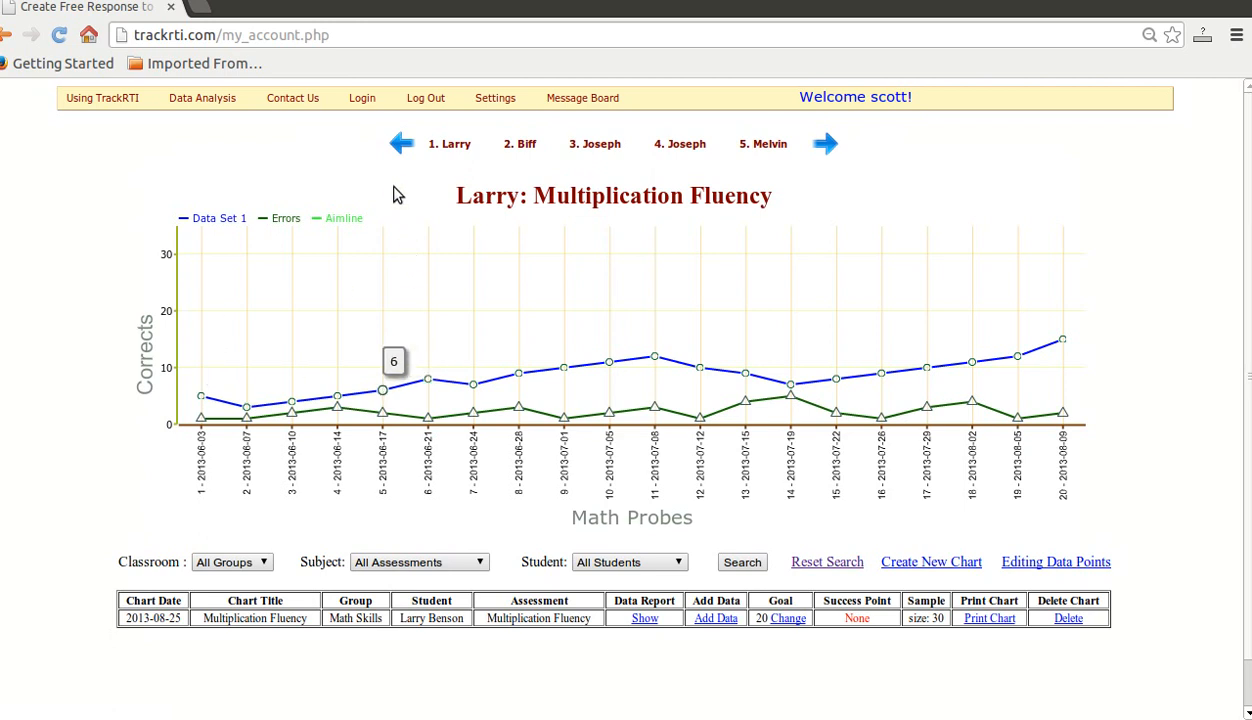
mouse_move(452, 152)
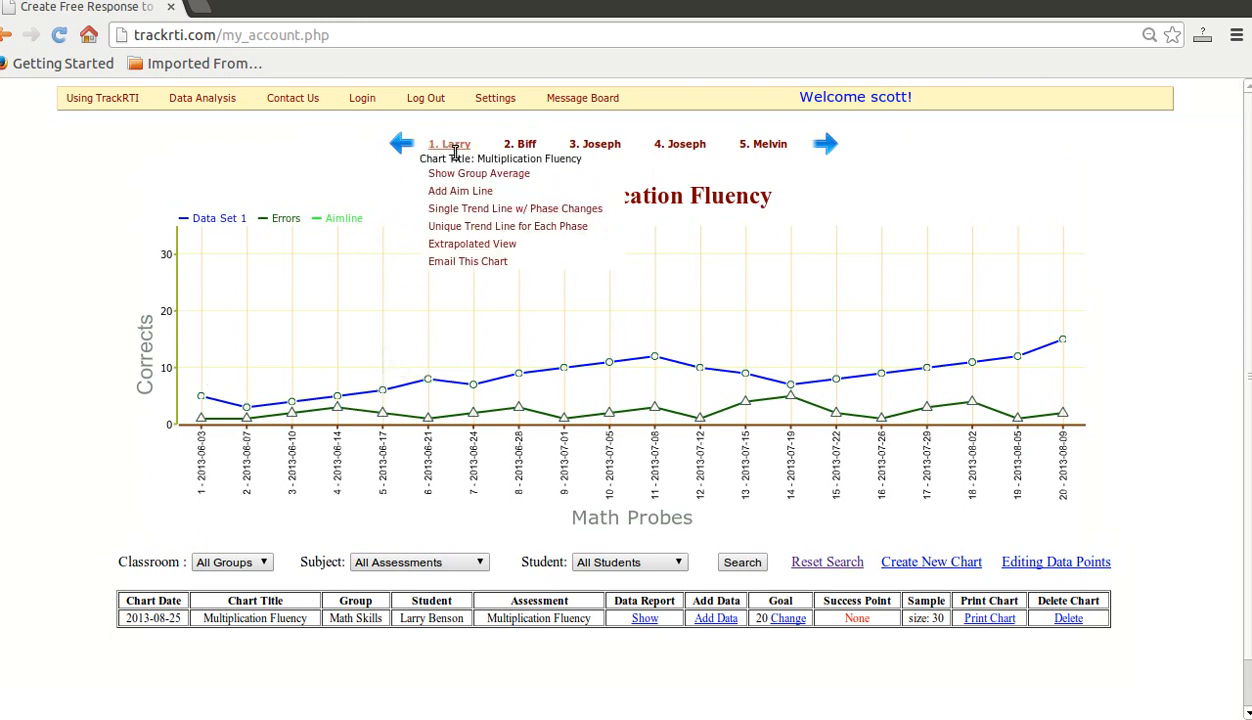
Browse forward through the student names above the chart as far as the fourth student, and return to the first student's Multiplication Fluency chart.
click(824, 147)
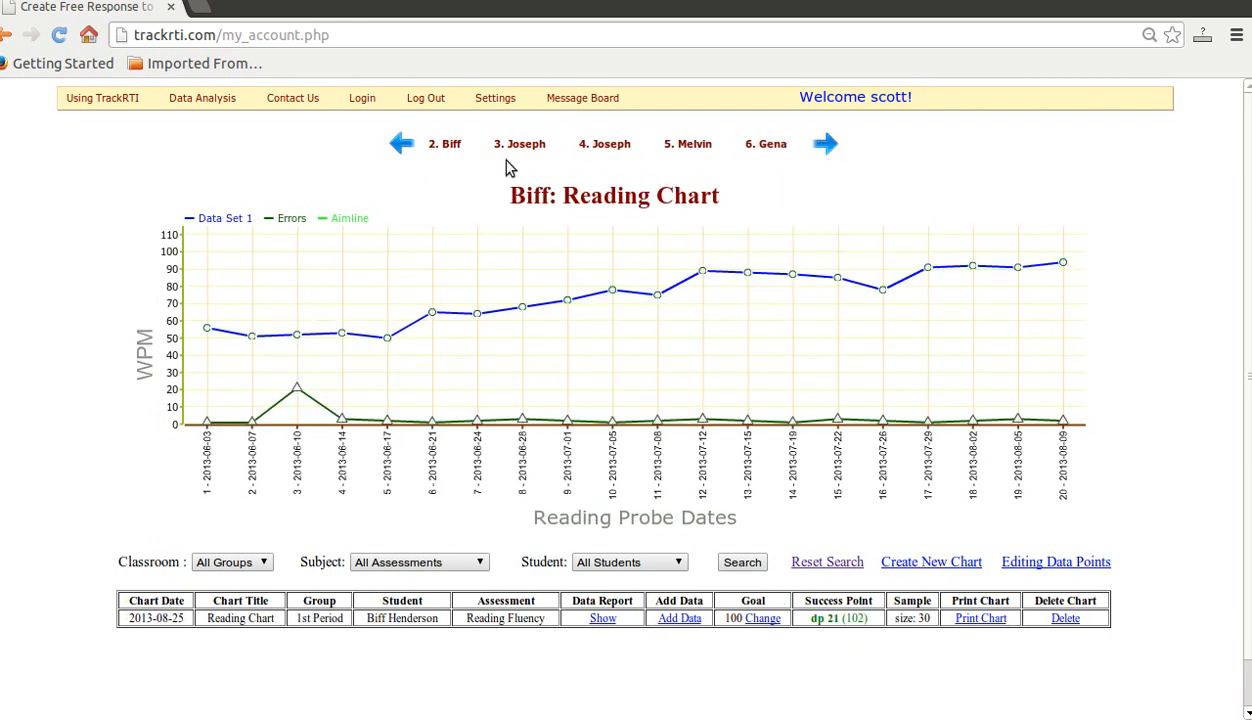
click(825, 150)
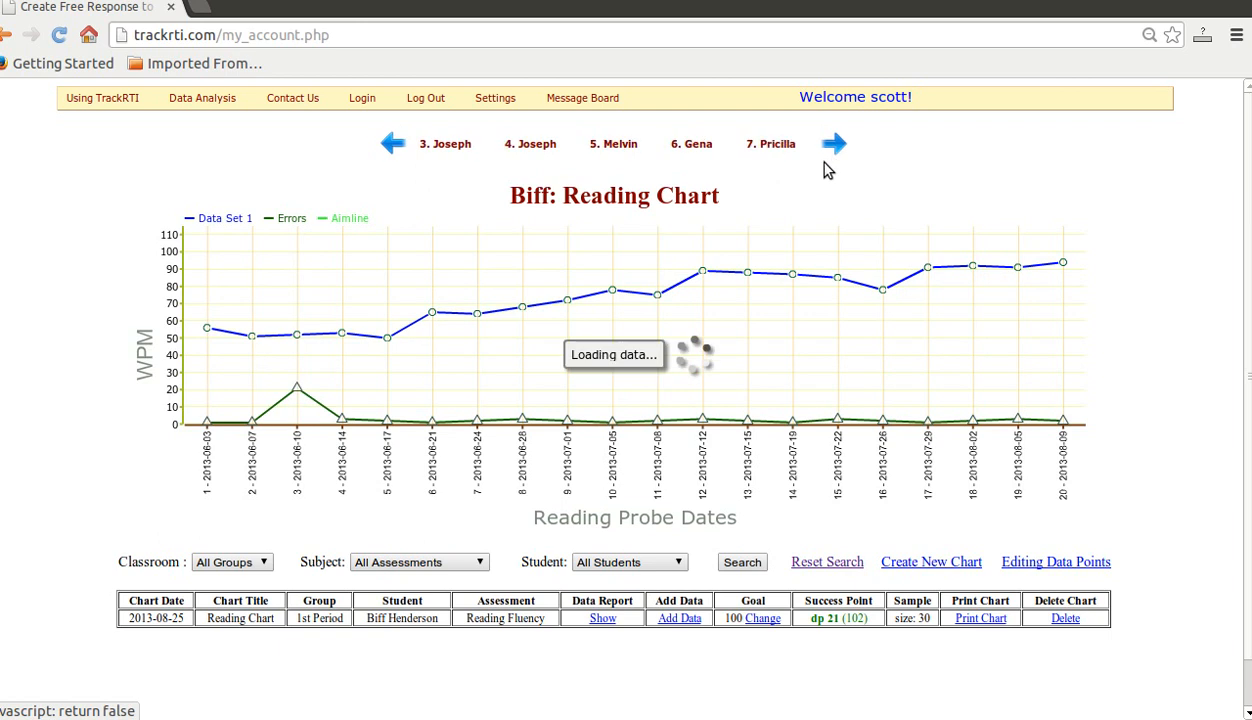
click(836, 149)
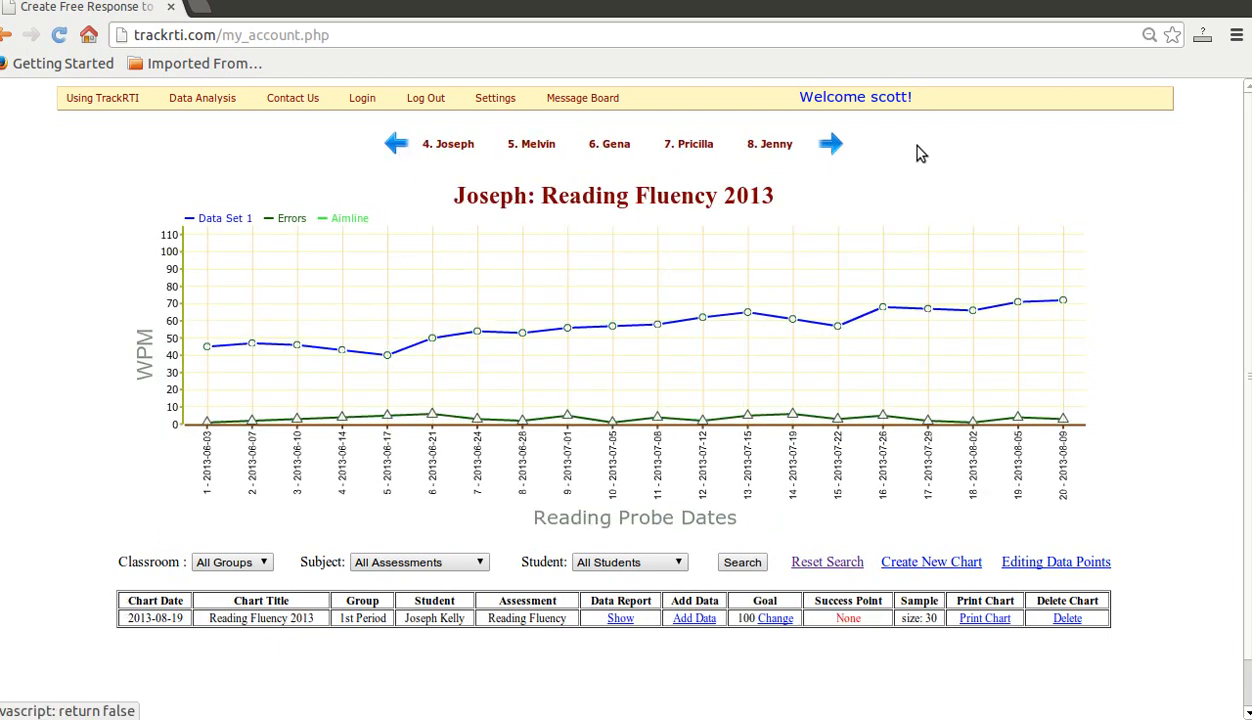
click(395, 150)
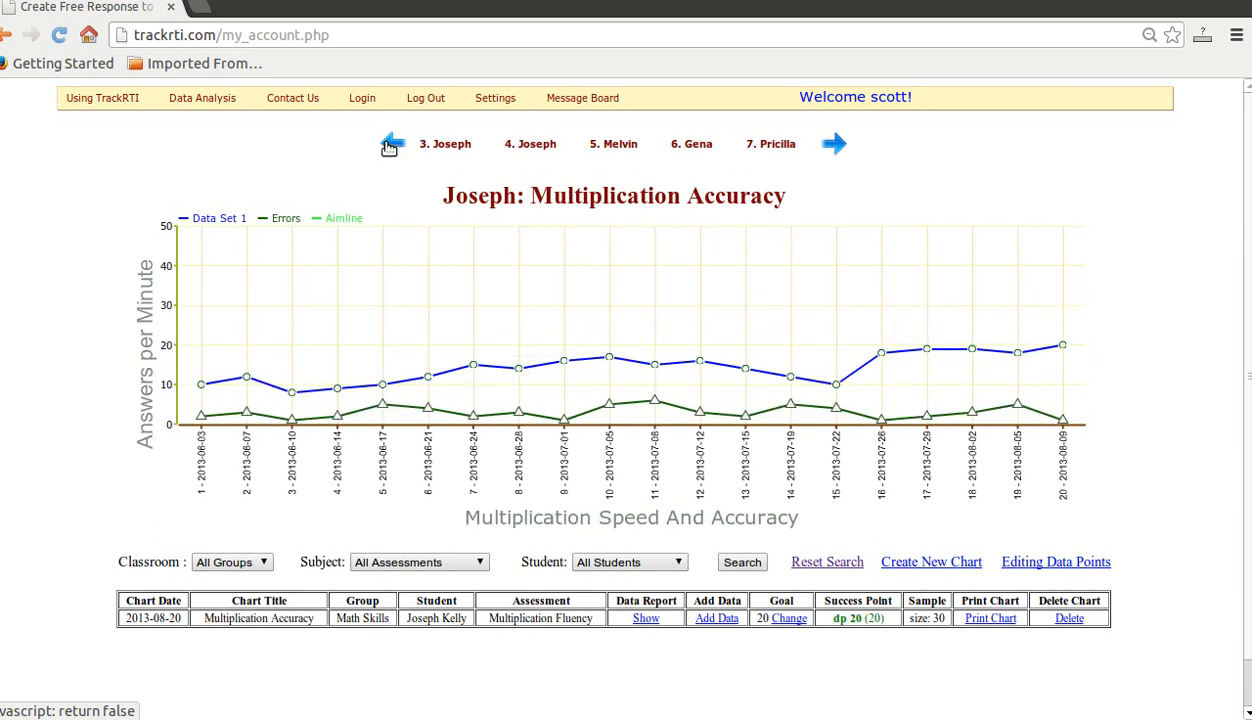
click(389, 148)
click(392, 147)
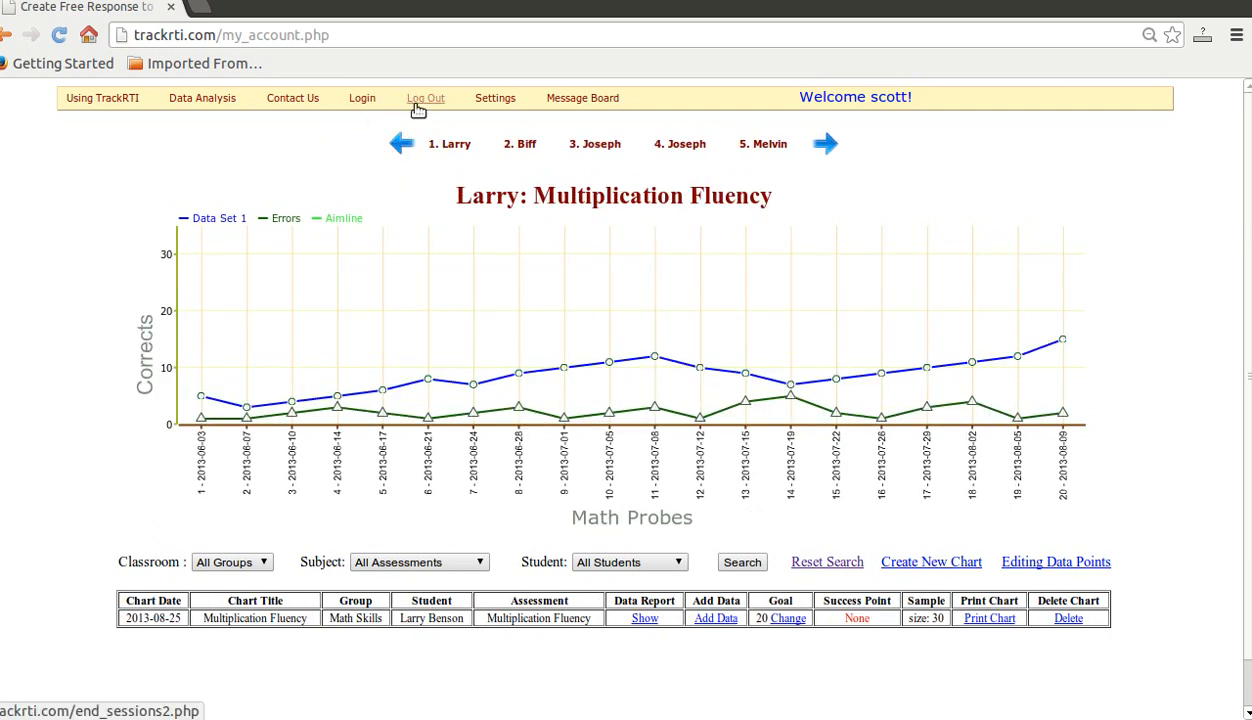
Set the number of names that appear above the chart to 15 in the account settings.
click(492, 98)
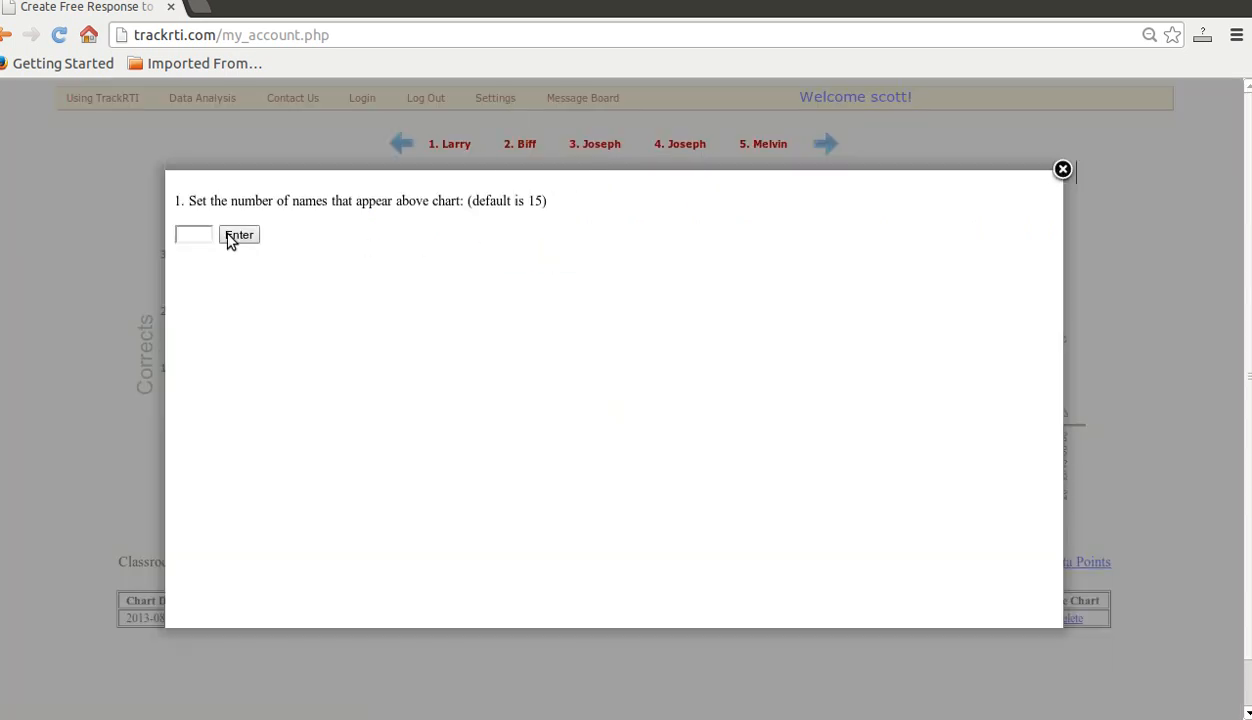
click(201, 232)
text(15)
click(252, 237)
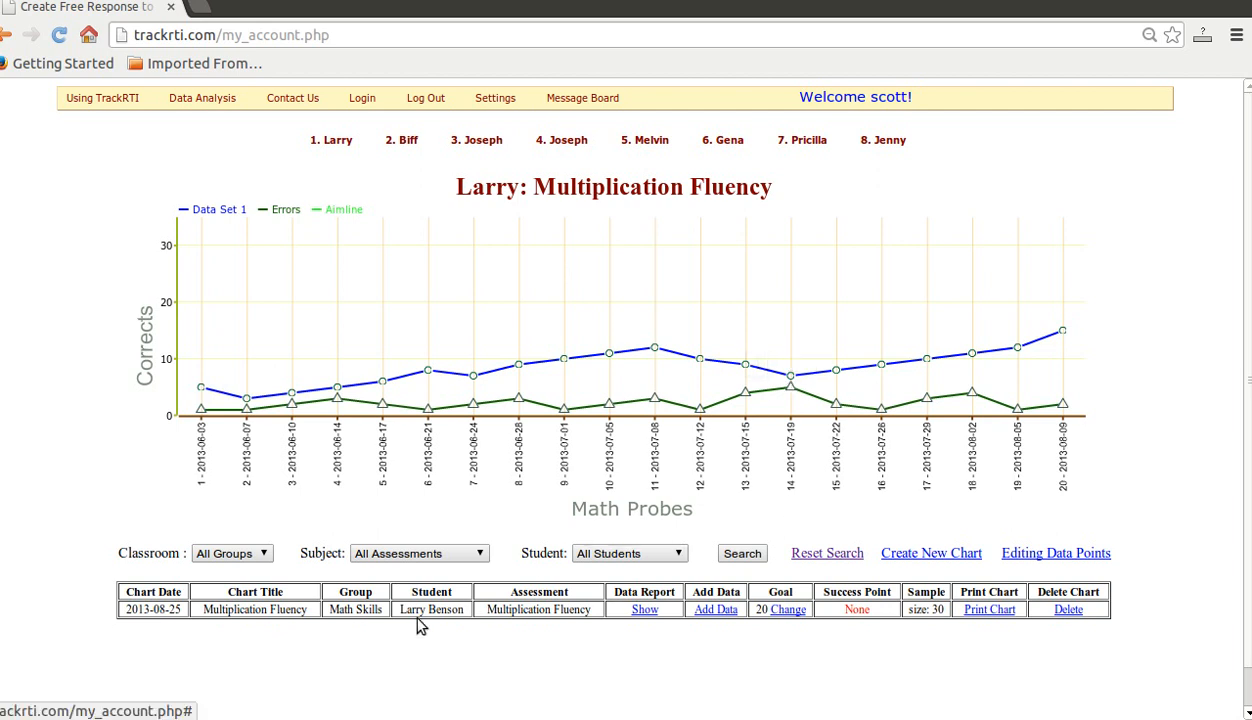
Filter the charts to the Math Skills classroom, keeping all assessments and all students.
click(263, 556)
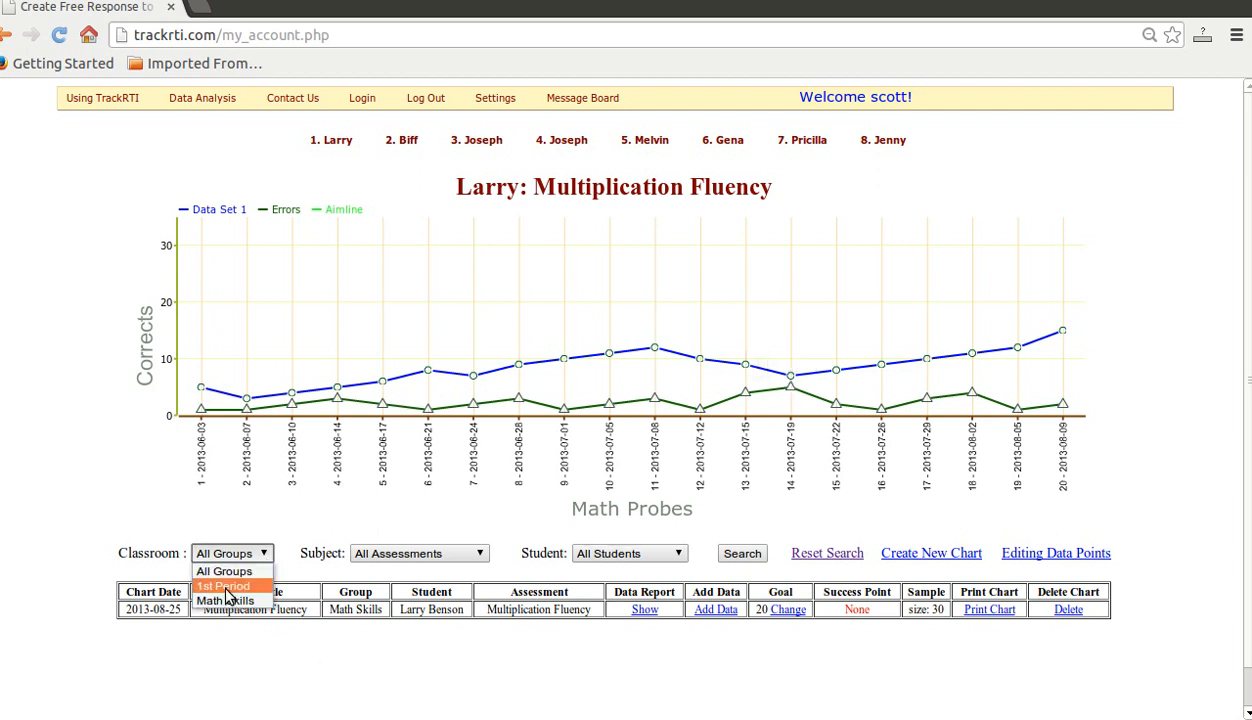
click(262, 554)
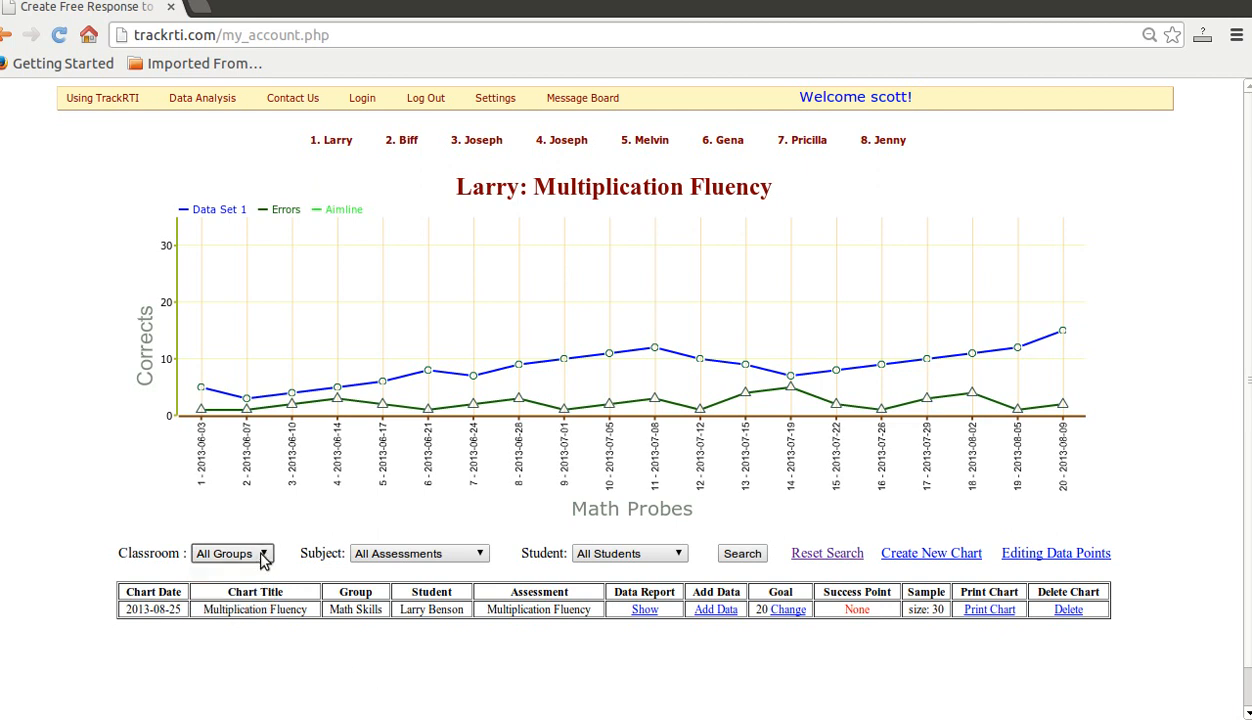
click(263, 558)
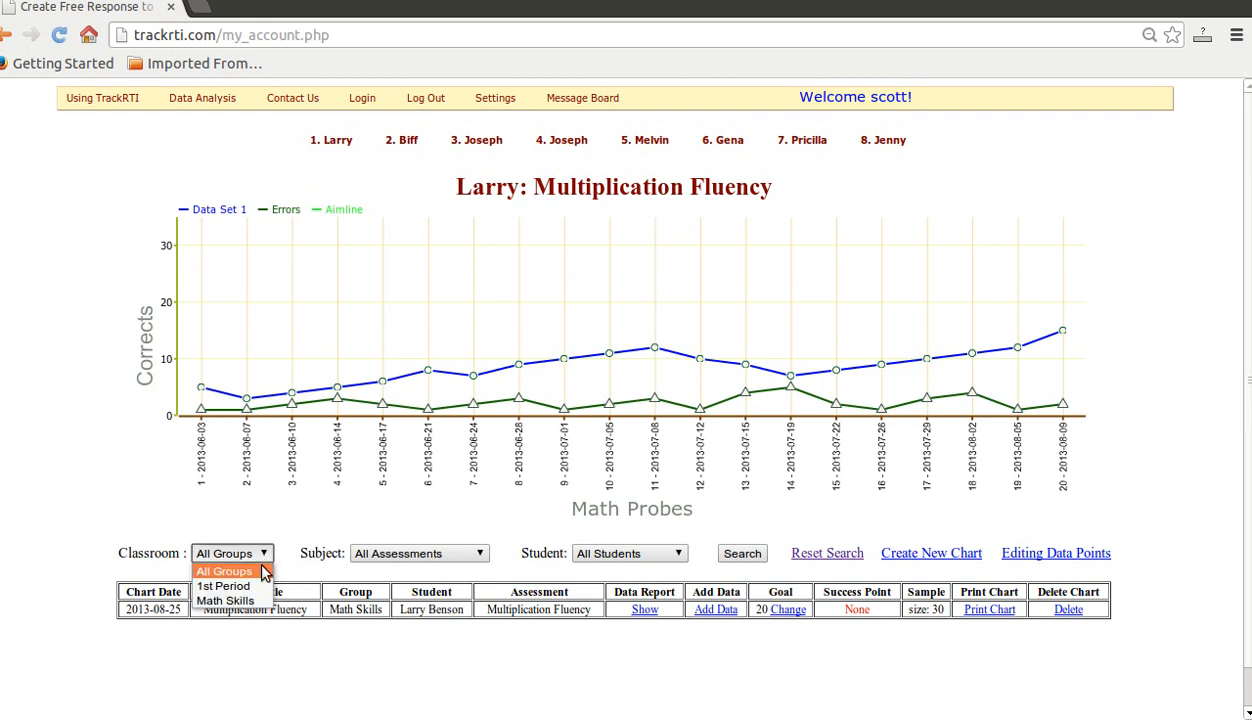
click(246, 600)
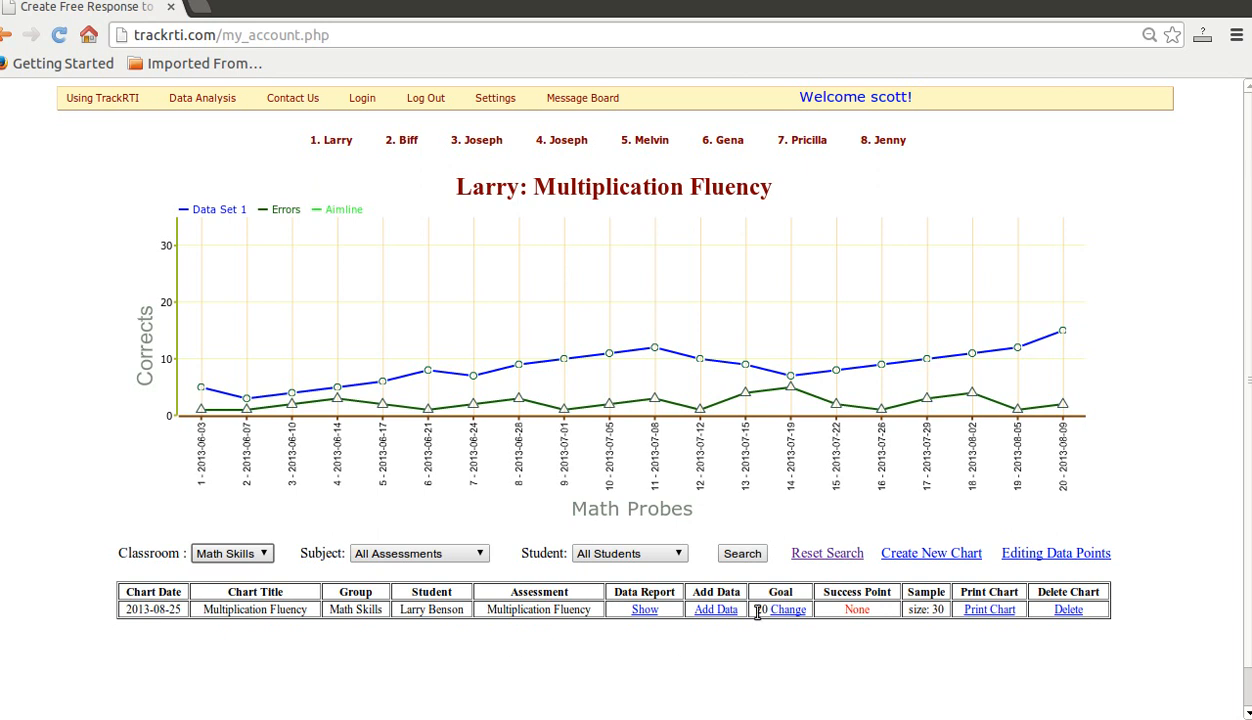
click(742, 555)
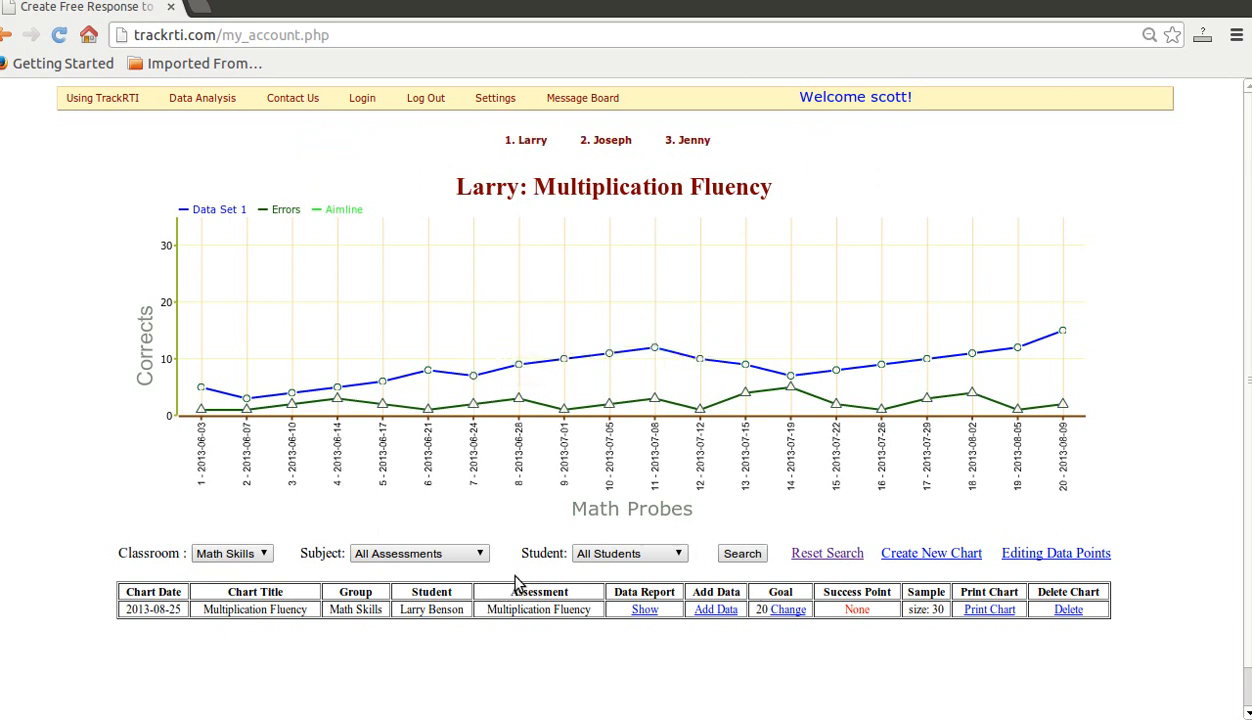
mouse_move(607, 140)
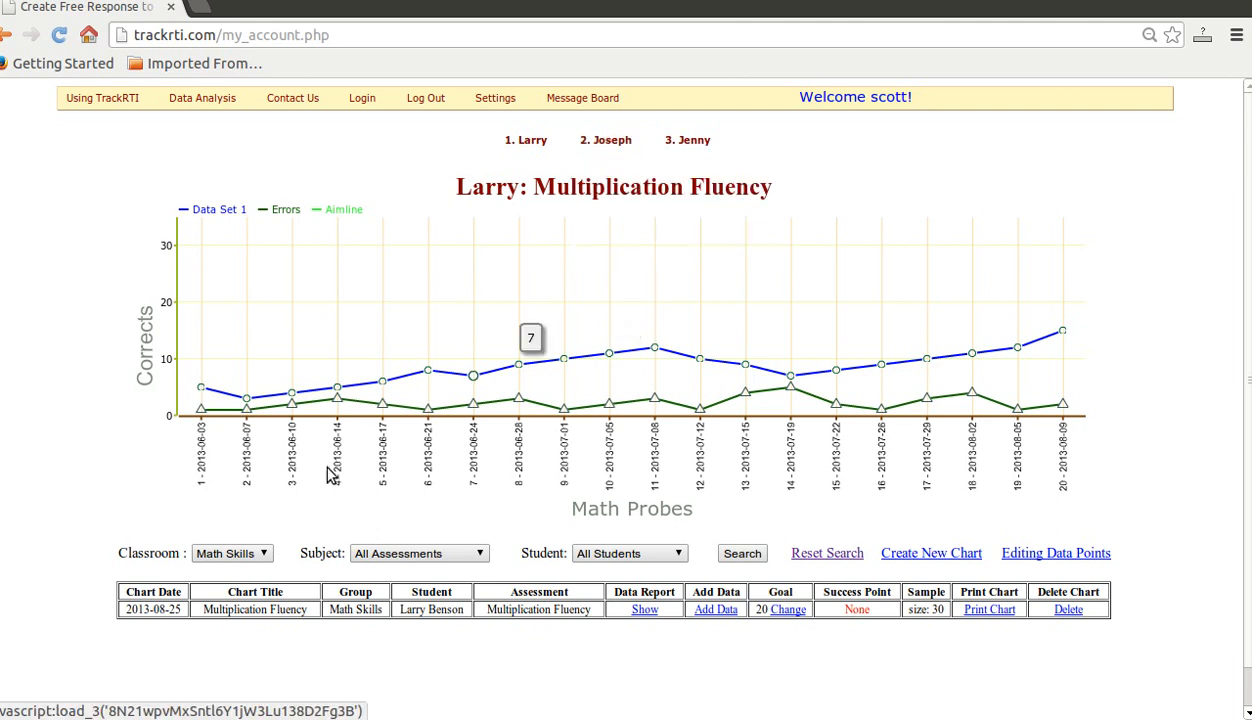
Filter the charts to the 1st Period classroom and the Reading Fluency subject for all students.
click(264, 556)
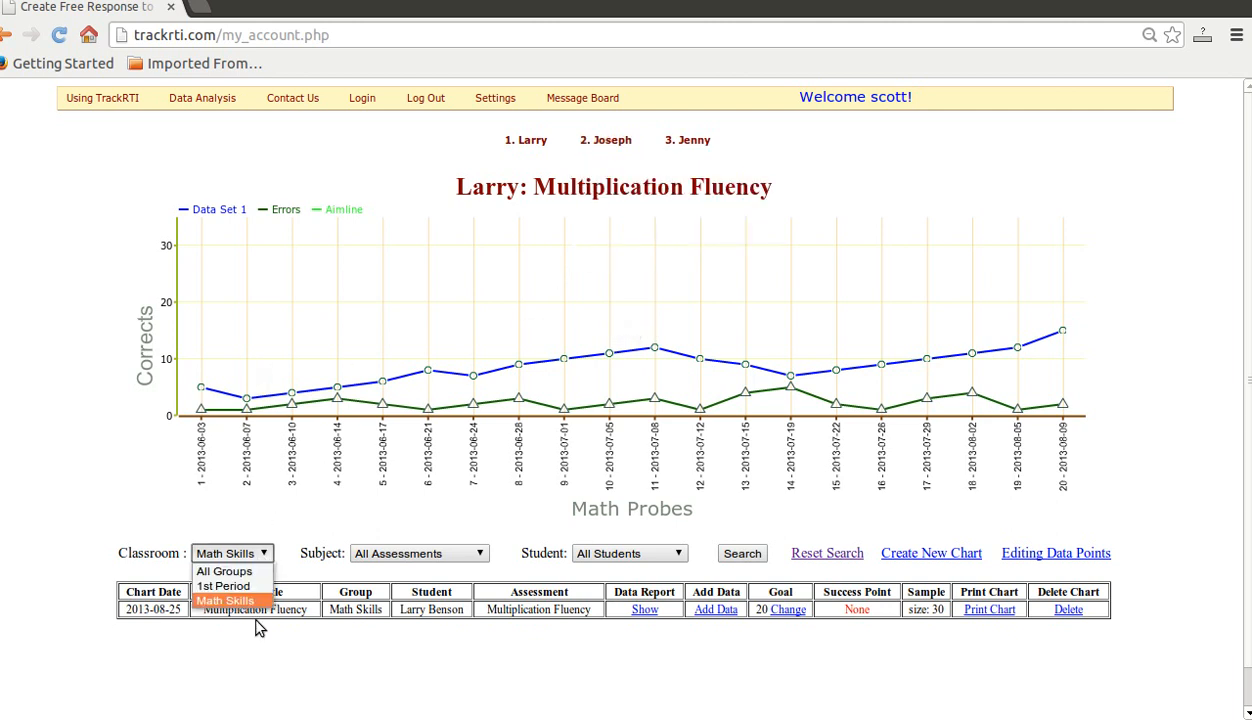
click(224, 586)
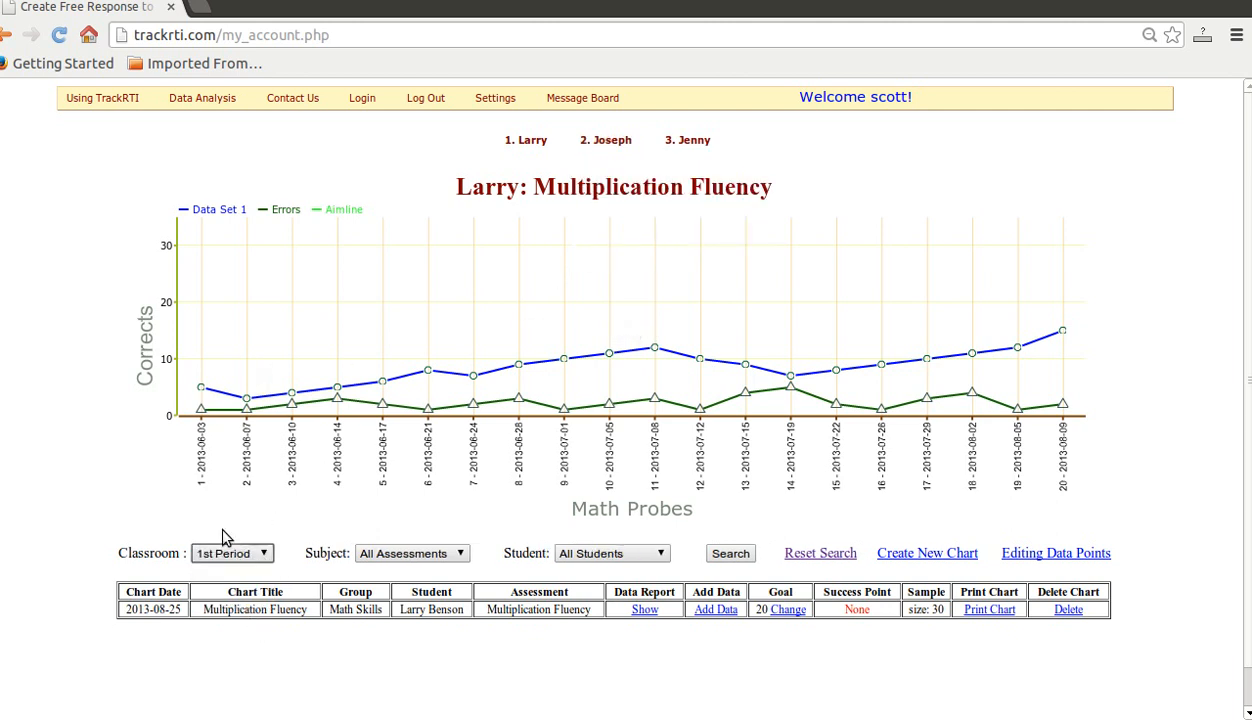
click(433, 557)
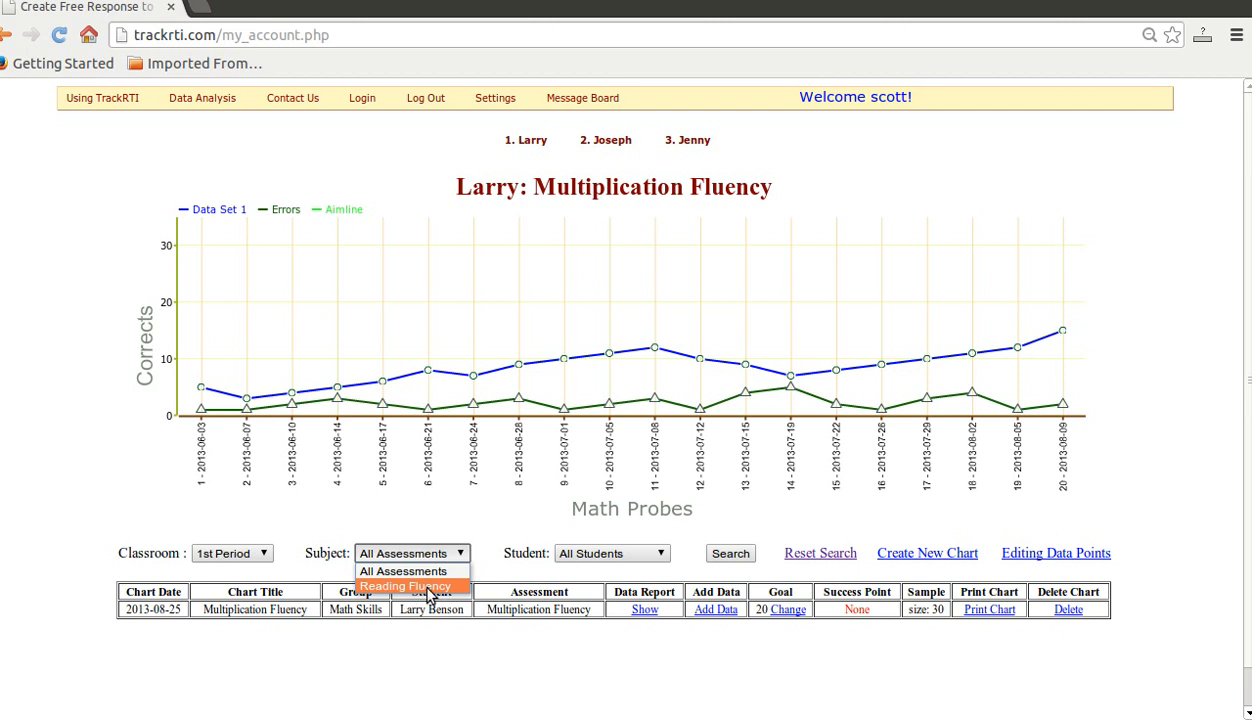
click(431, 588)
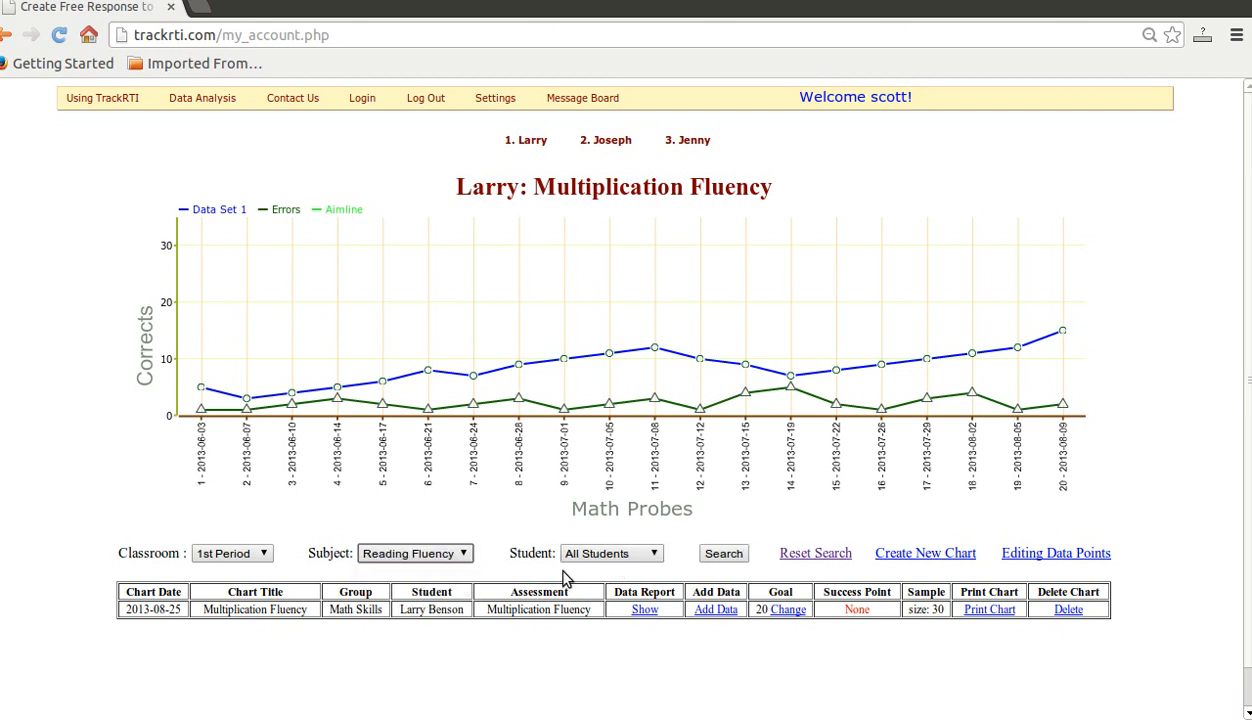
click(724, 555)
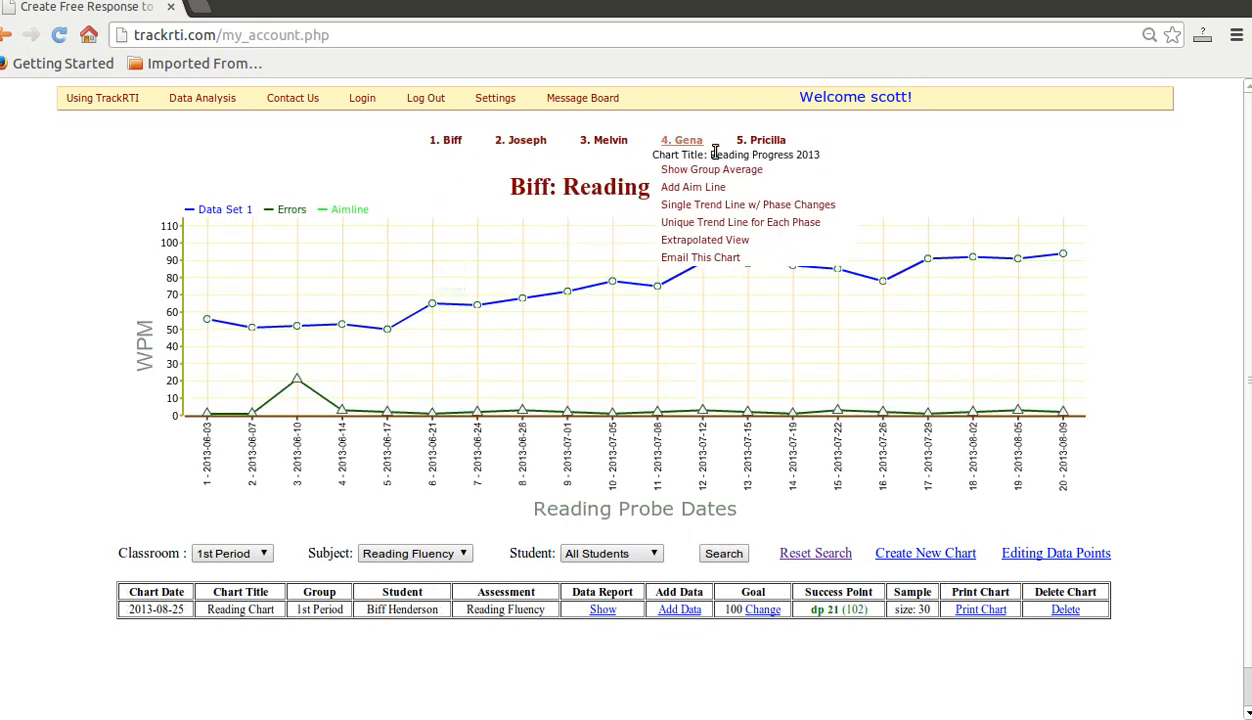
mouse_move(447, 146)
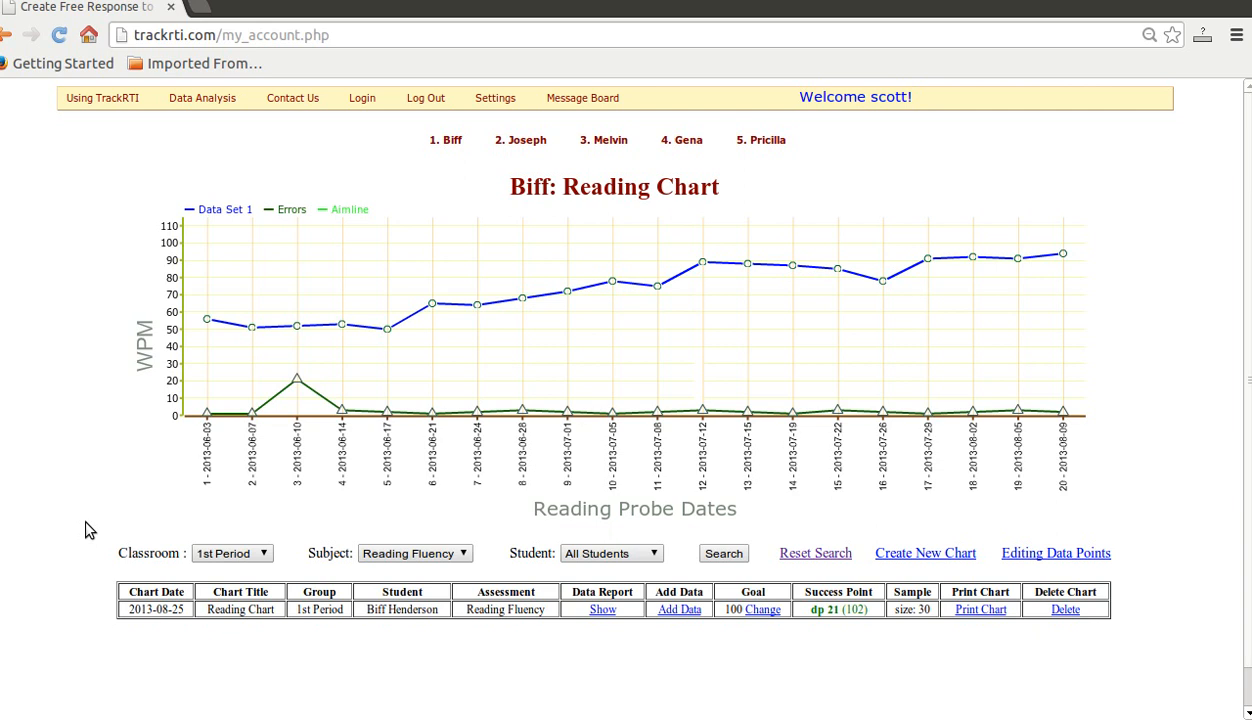
Display the Reading Chart of the fifth student in the filtered list.
click(763, 144)
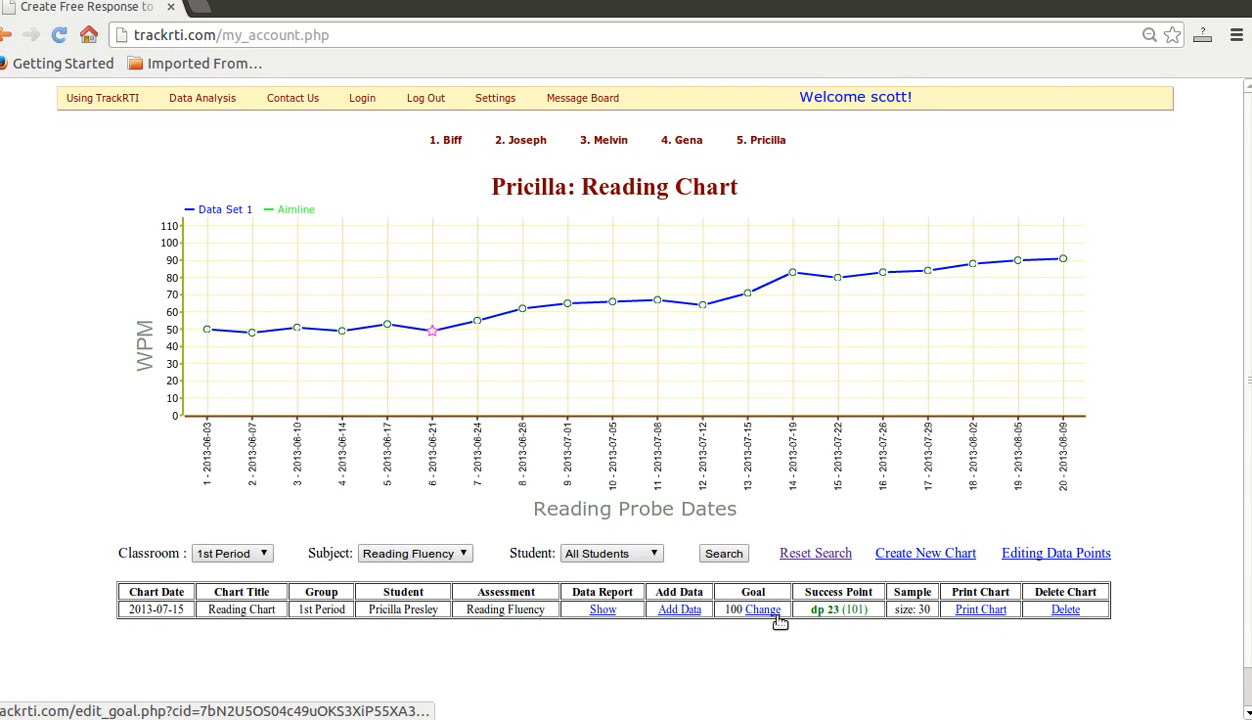
click(900, 1)
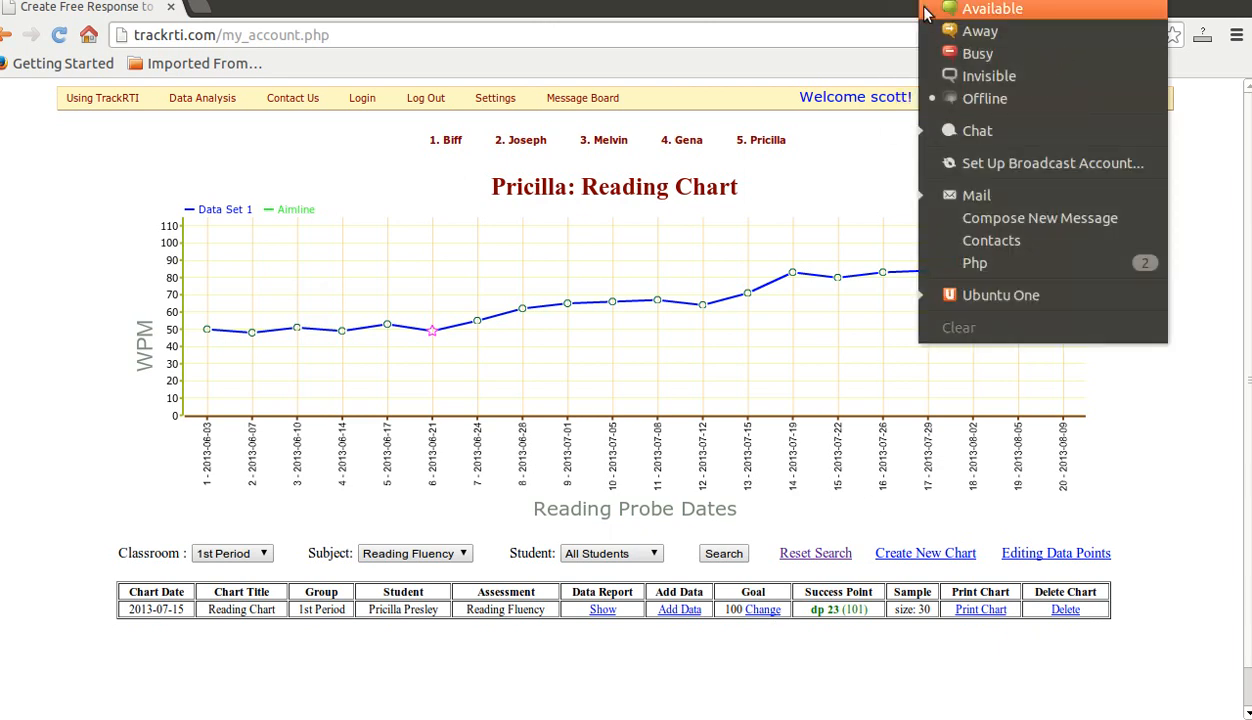
click(920, 30)
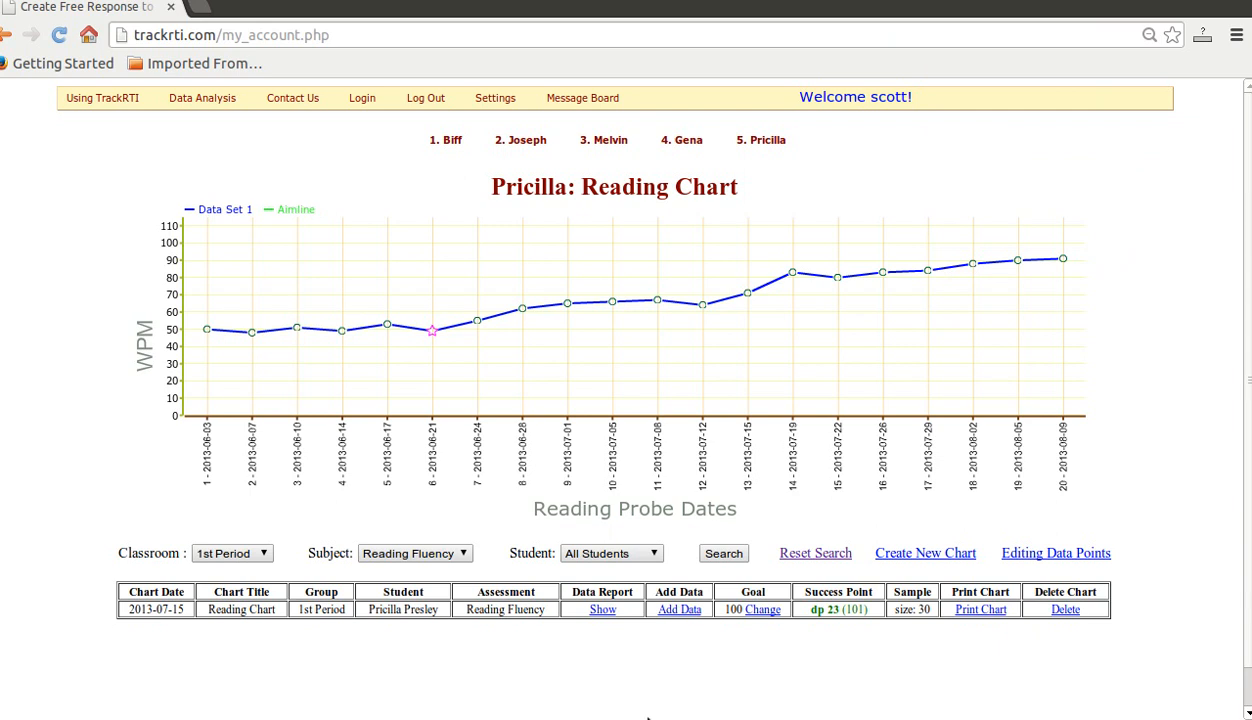
click(680, 610)
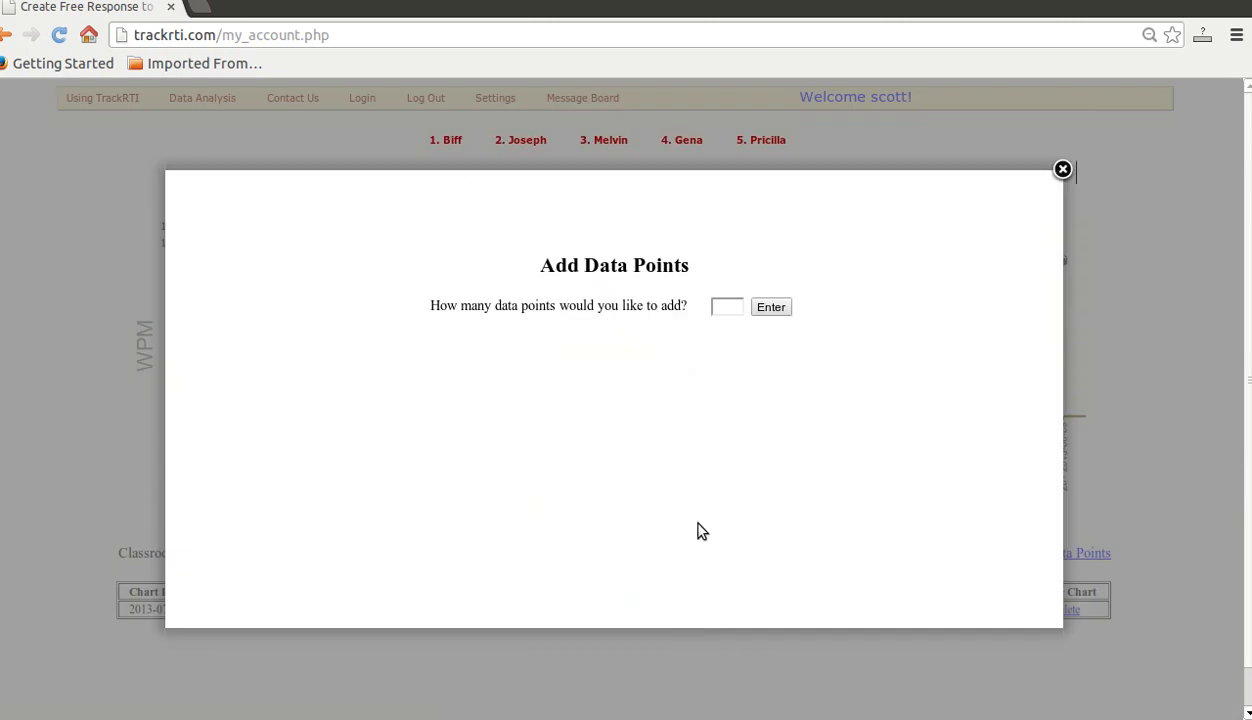
click(735, 307)
text(2)
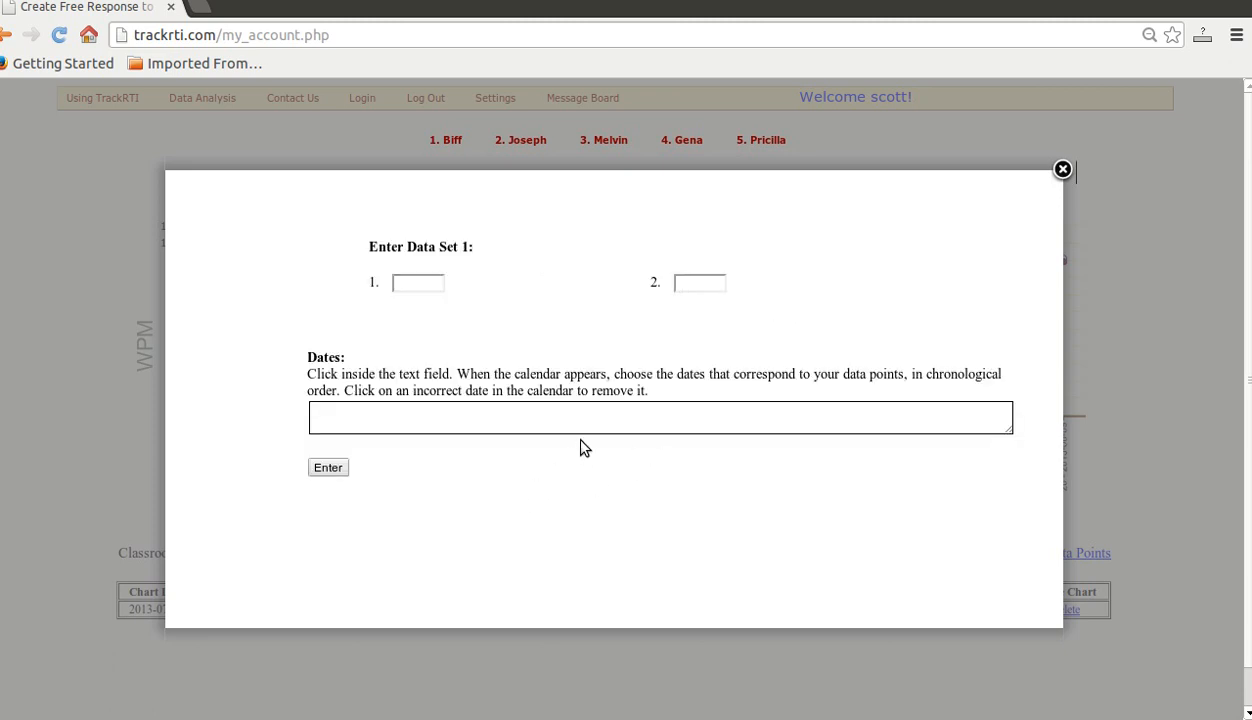
click(426, 285)
text(78)
key(Tab)
click(1063, 171)
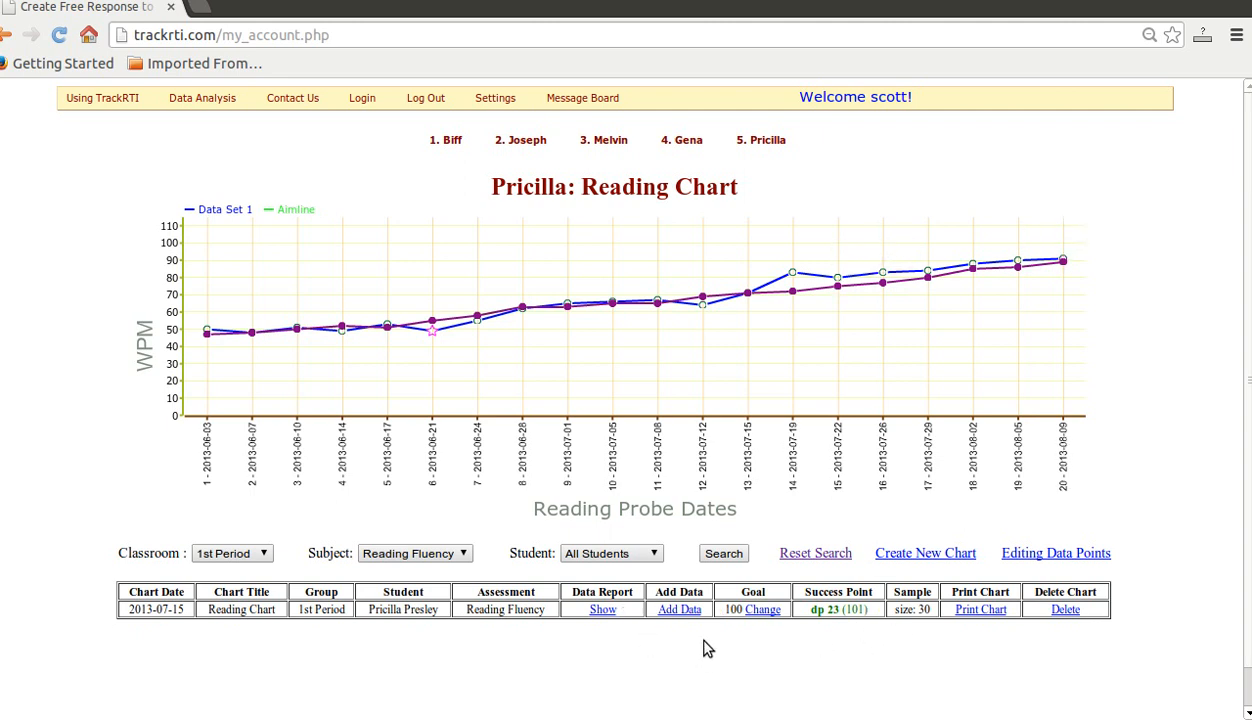
Add two data points, 89 and 94, dated 2013-08-12 and 2013-08-19, to the fifth student's Reading Chart.
click(680, 610)
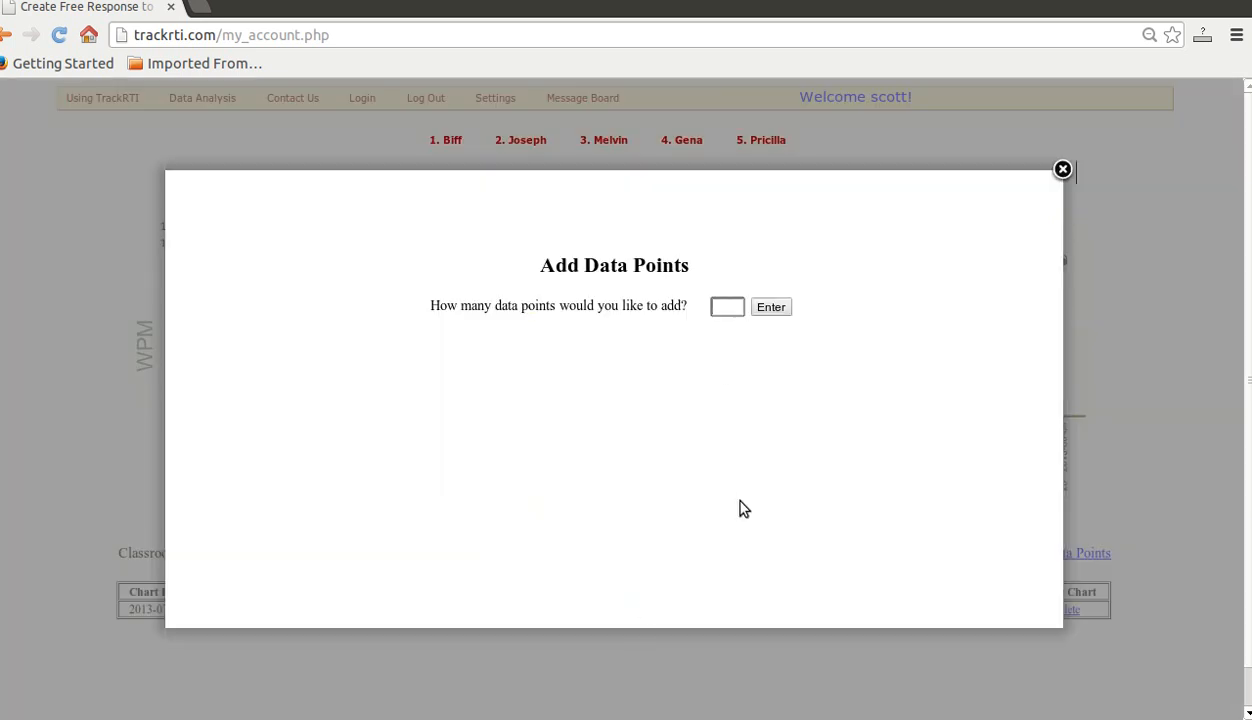
click(772, 309)
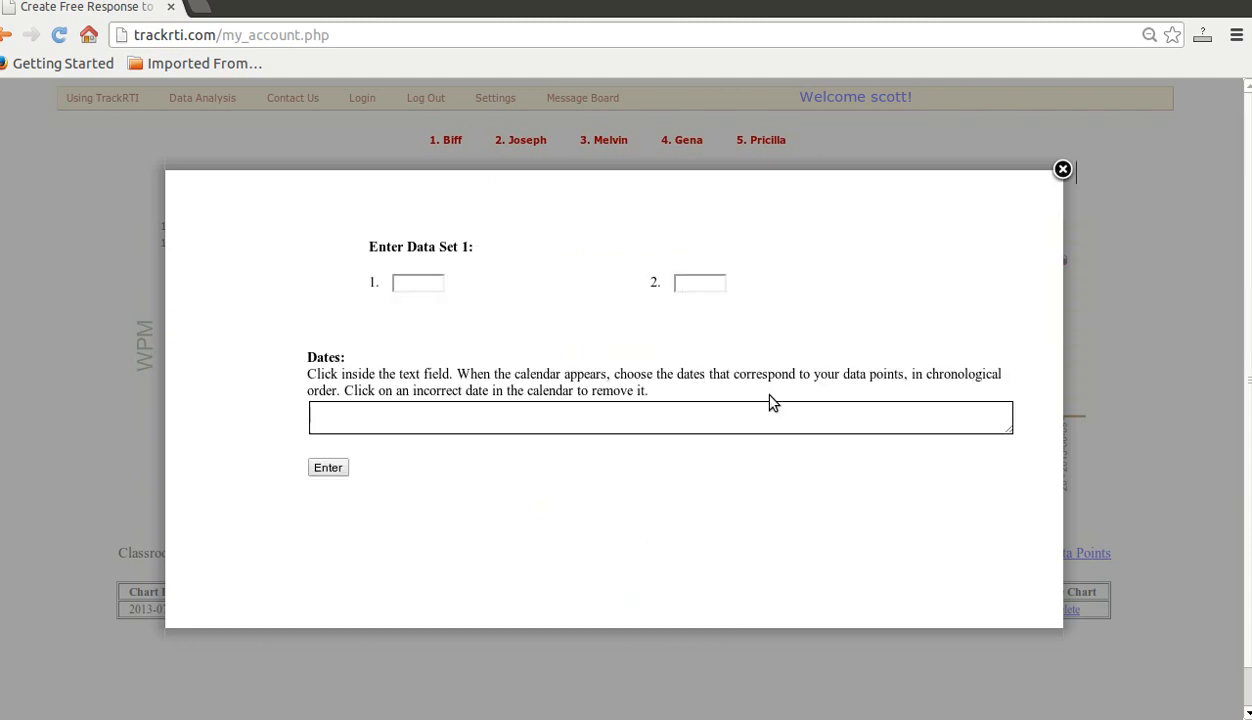
click(411, 278)
key(Tab)
click(400, 414)
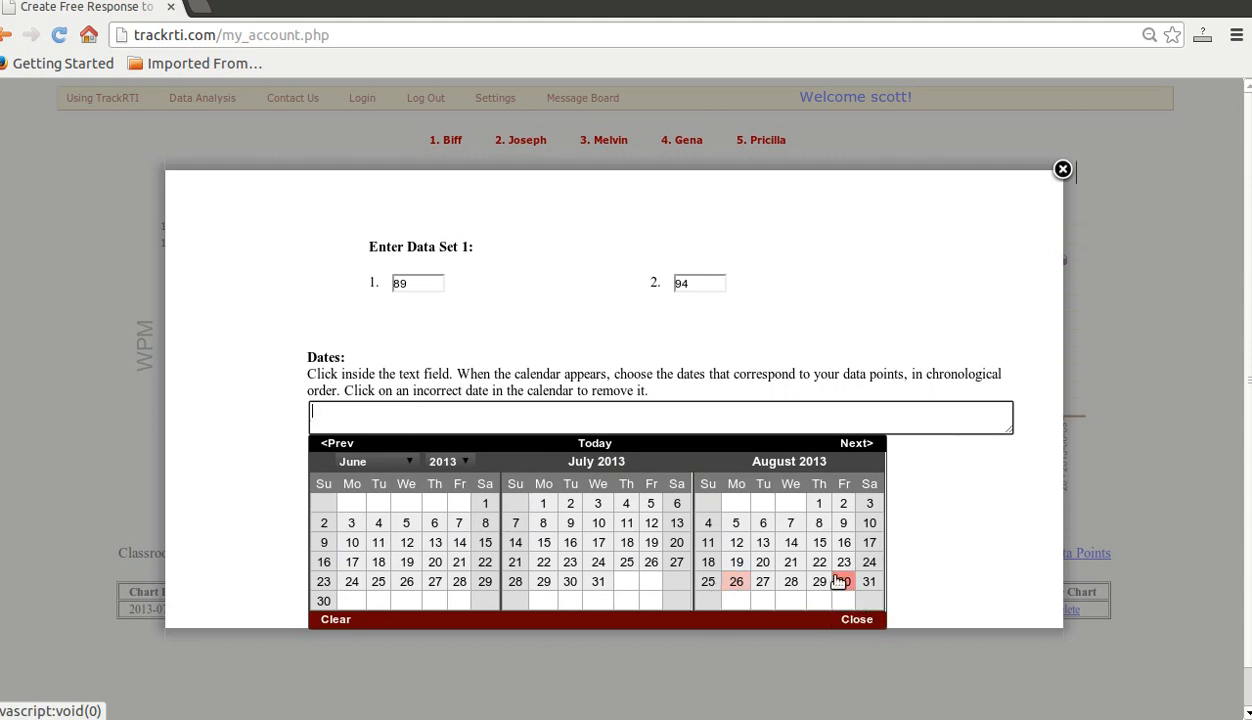
click(738, 545)
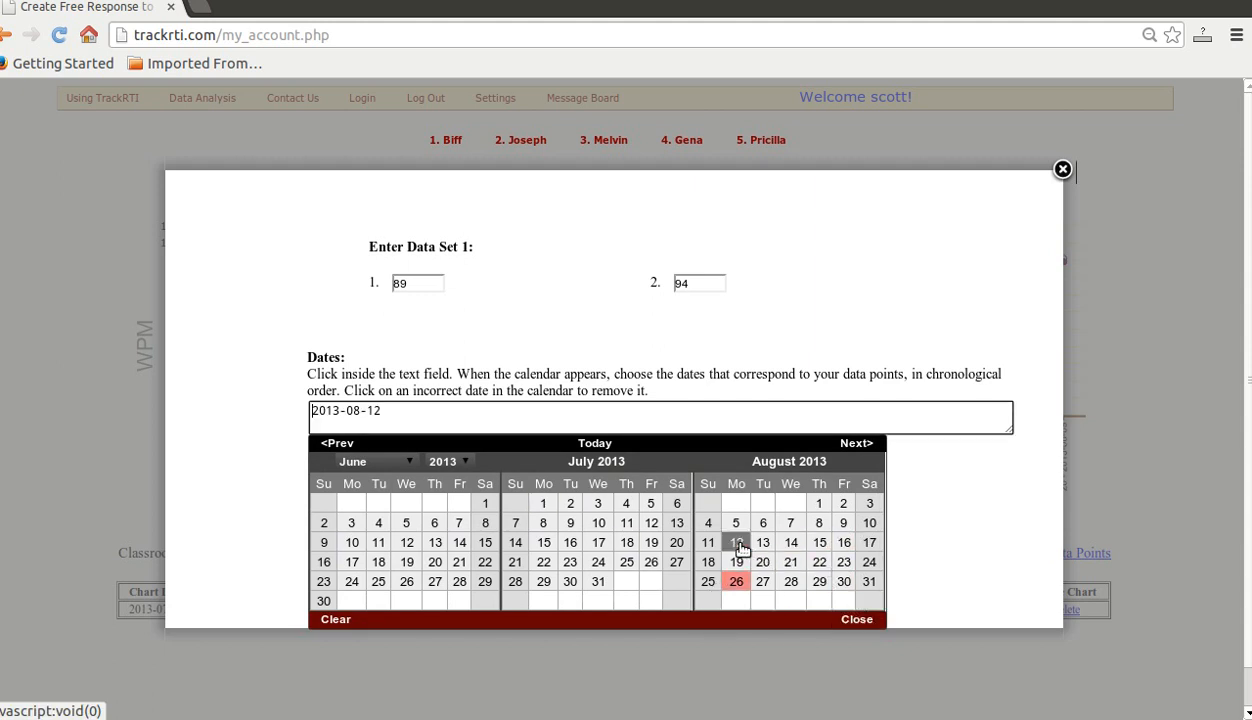
click(736, 562)
click(857, 619)
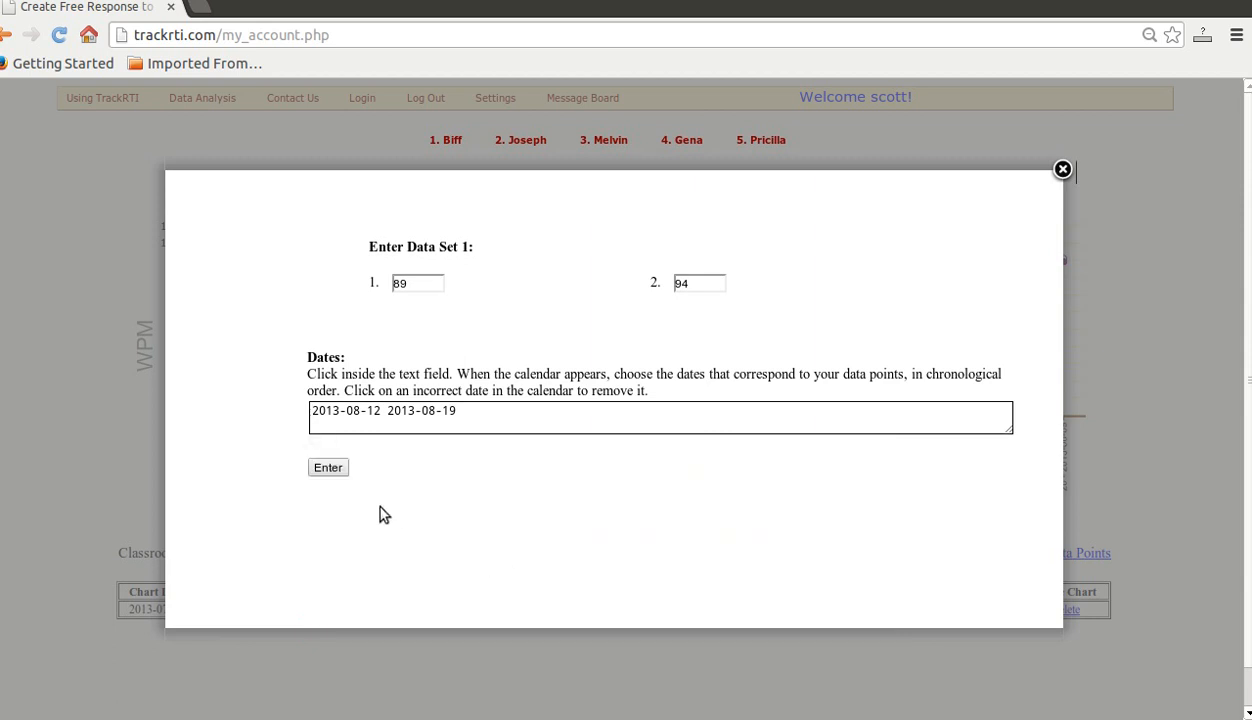
click(329, 467)
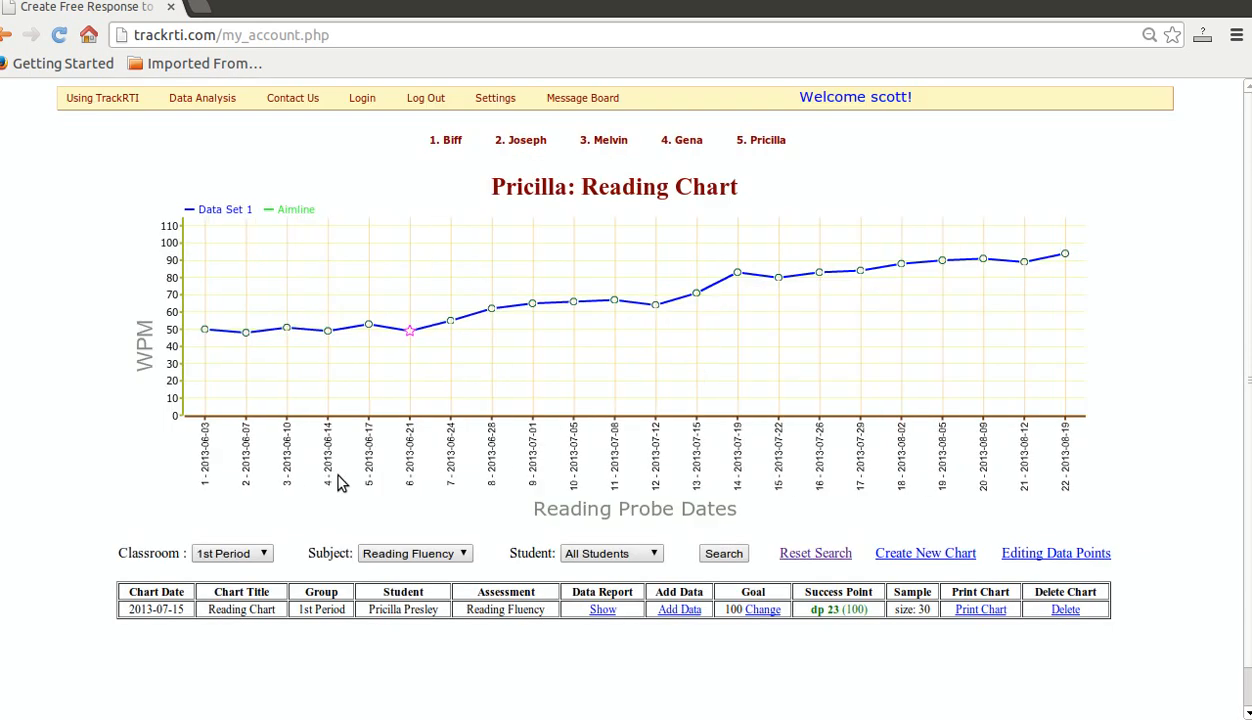
Display the extrapolated view of the fifth student's Reading Chart, and switch to the third student's Reading Progress 2013 chart.
mouse_move(1068, 257)
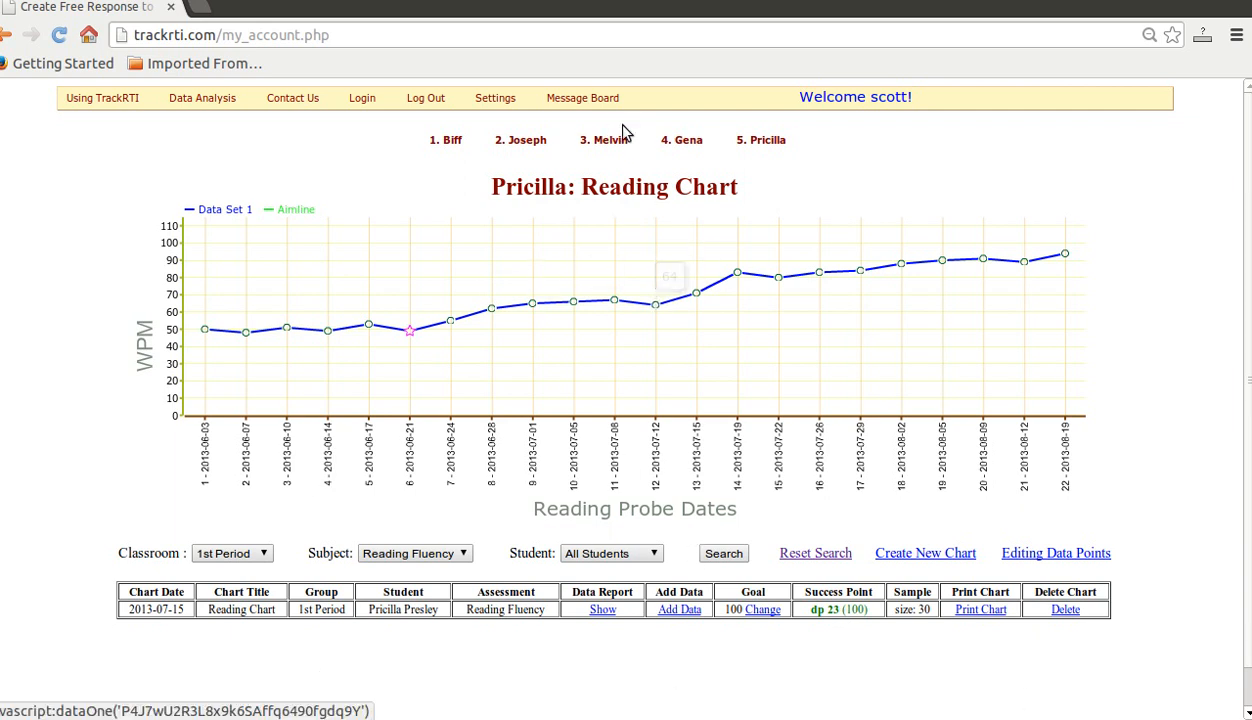
mouse_move(740, 145)
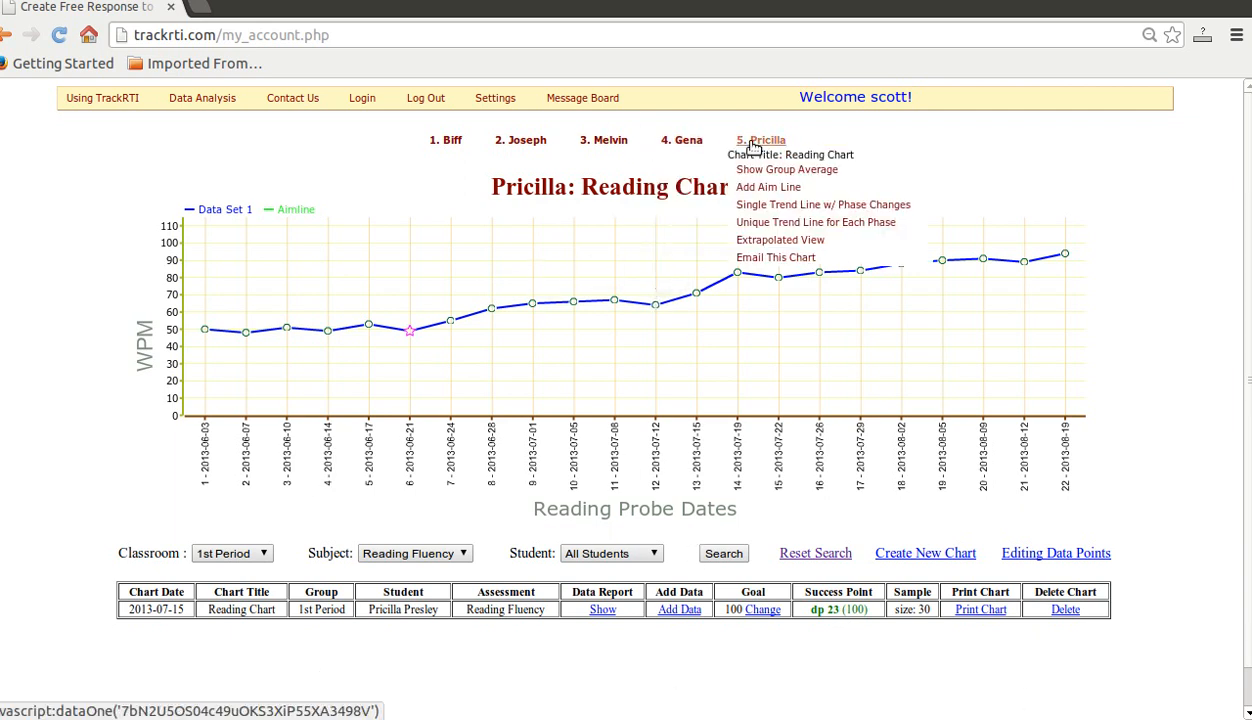
click(781, 241)
mouse_move(861, 256)
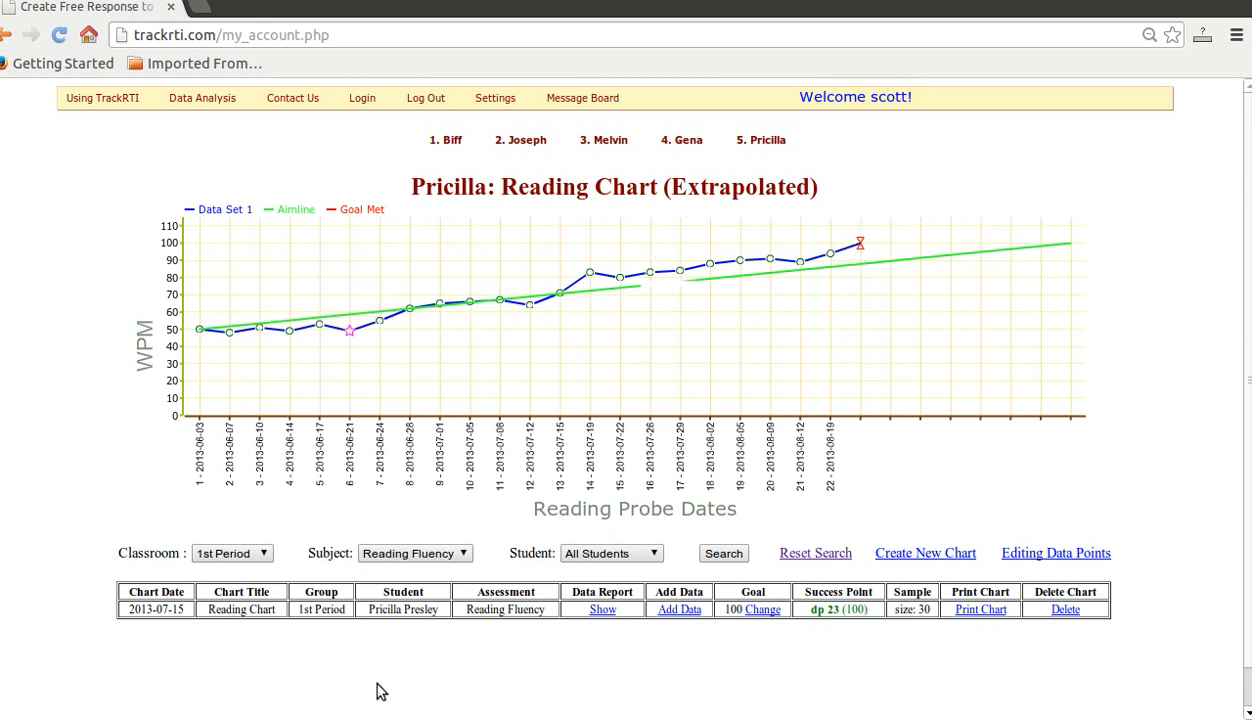
click(618, 141)
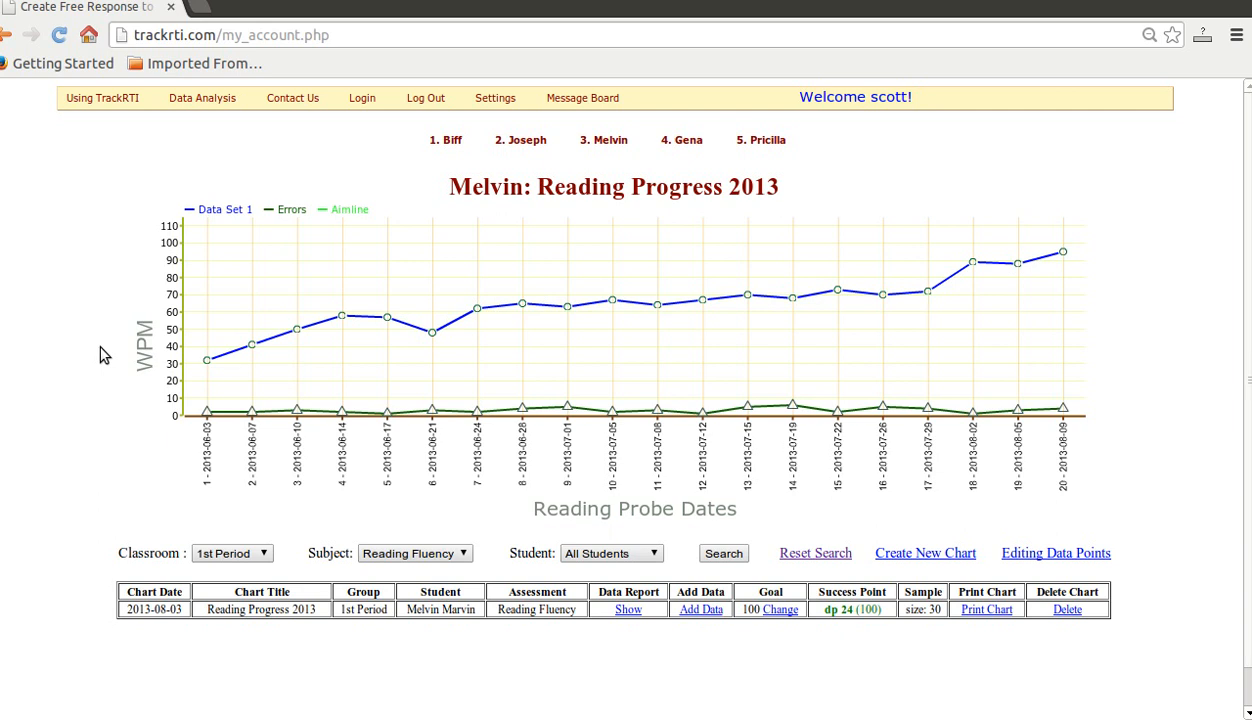
View the message board with its new message form and close it, and view the Contact Us page before returning to the account charts.
click(582, 98)
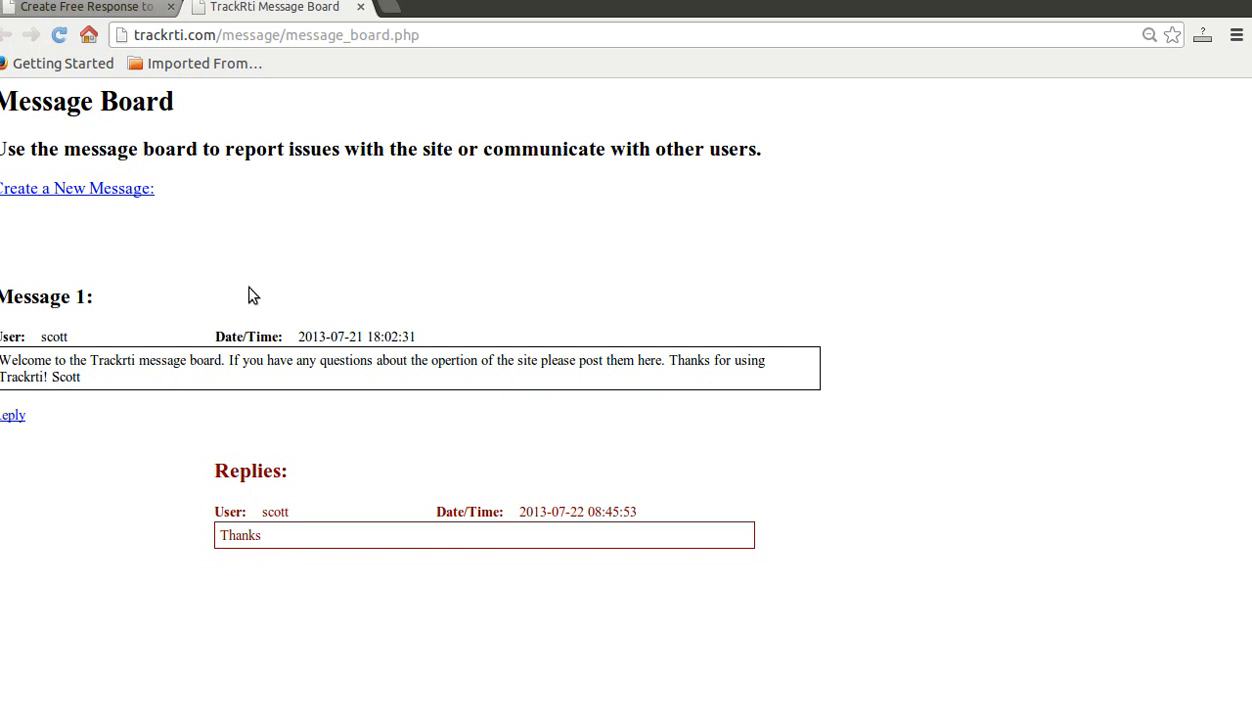
click(106, 190)
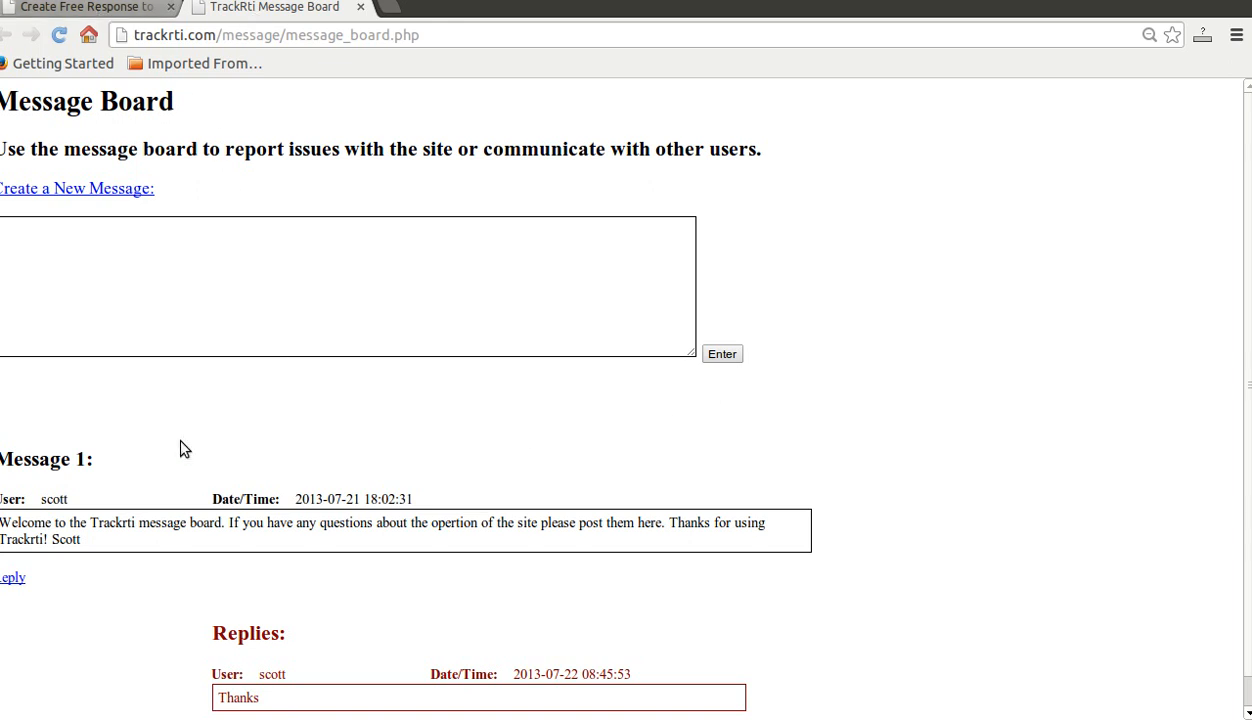
click(361, 8)
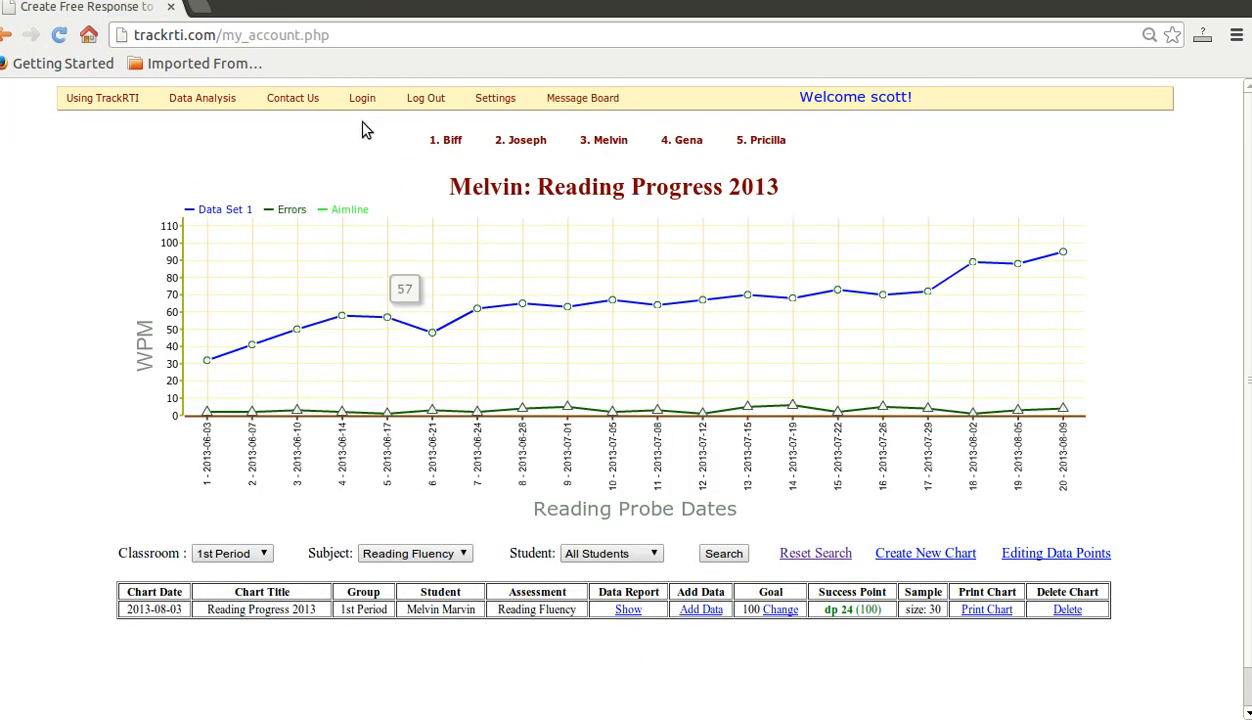
click(297, 101)
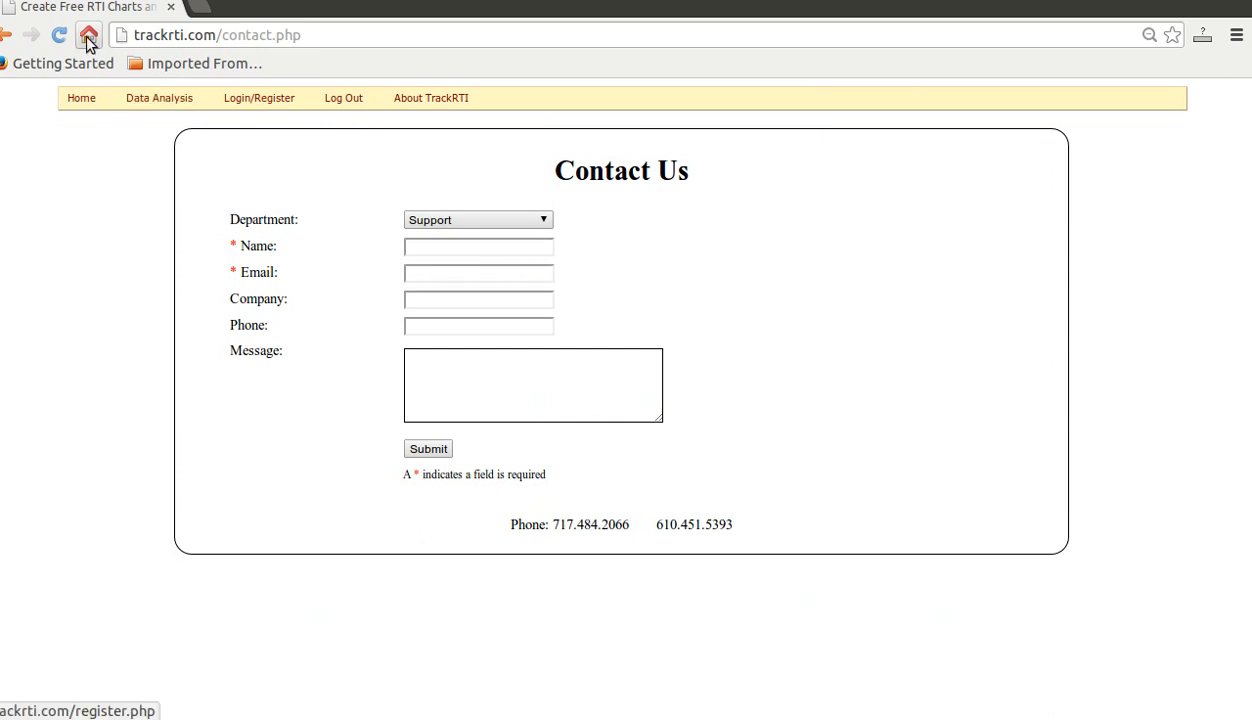
click(8, 35)
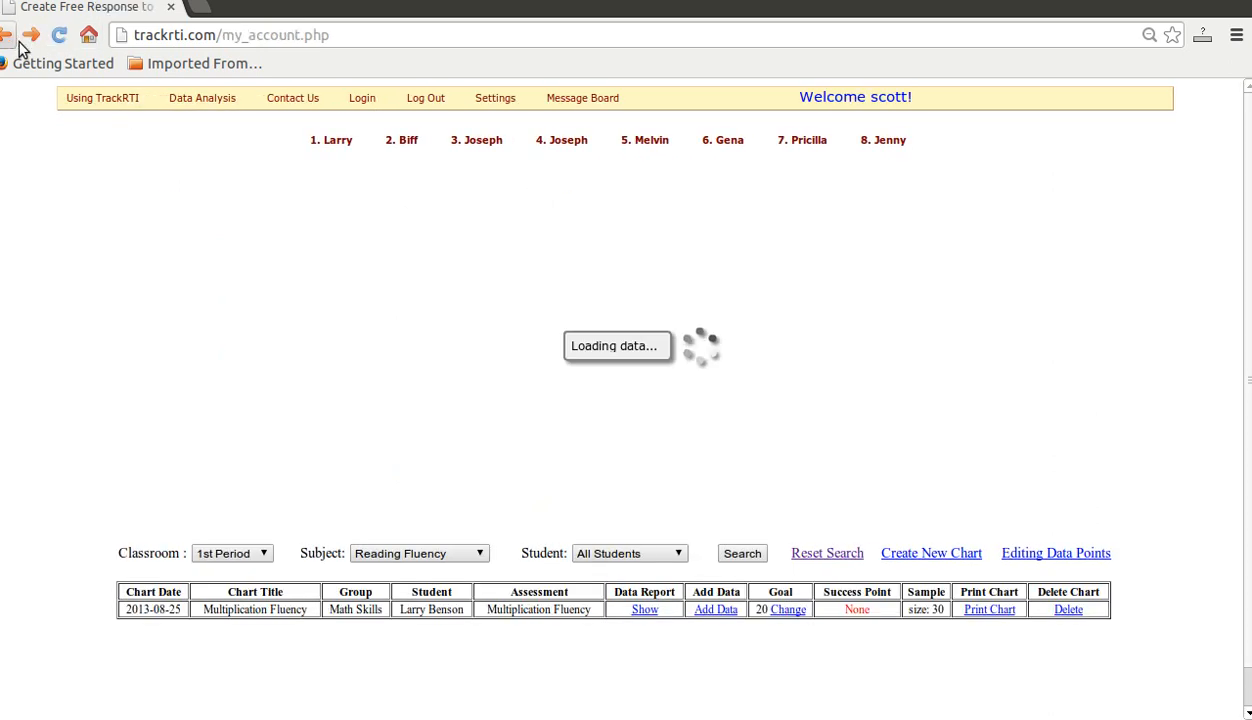